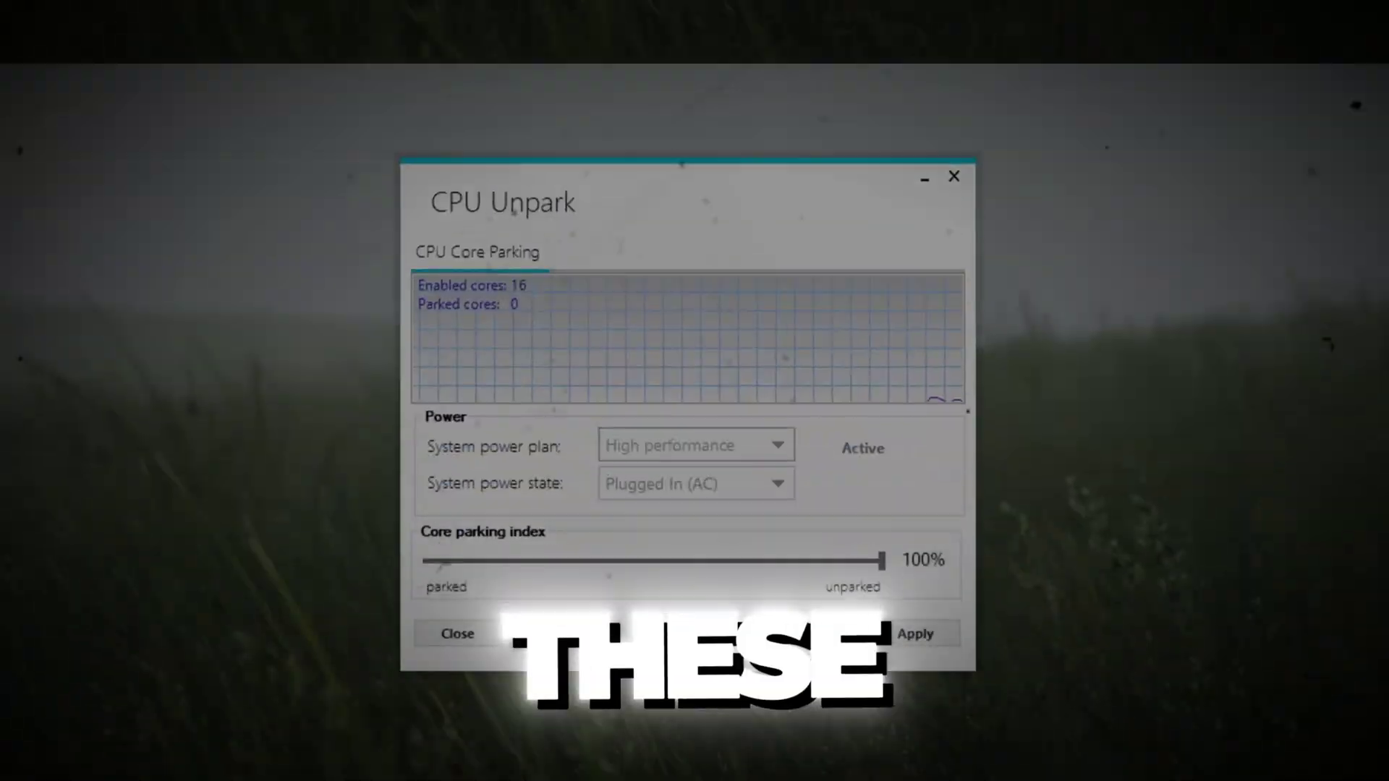
# - Unpark all CPU cores and set the ISLC polling rate to 1000 ms
pyautogui.click(812, 573)
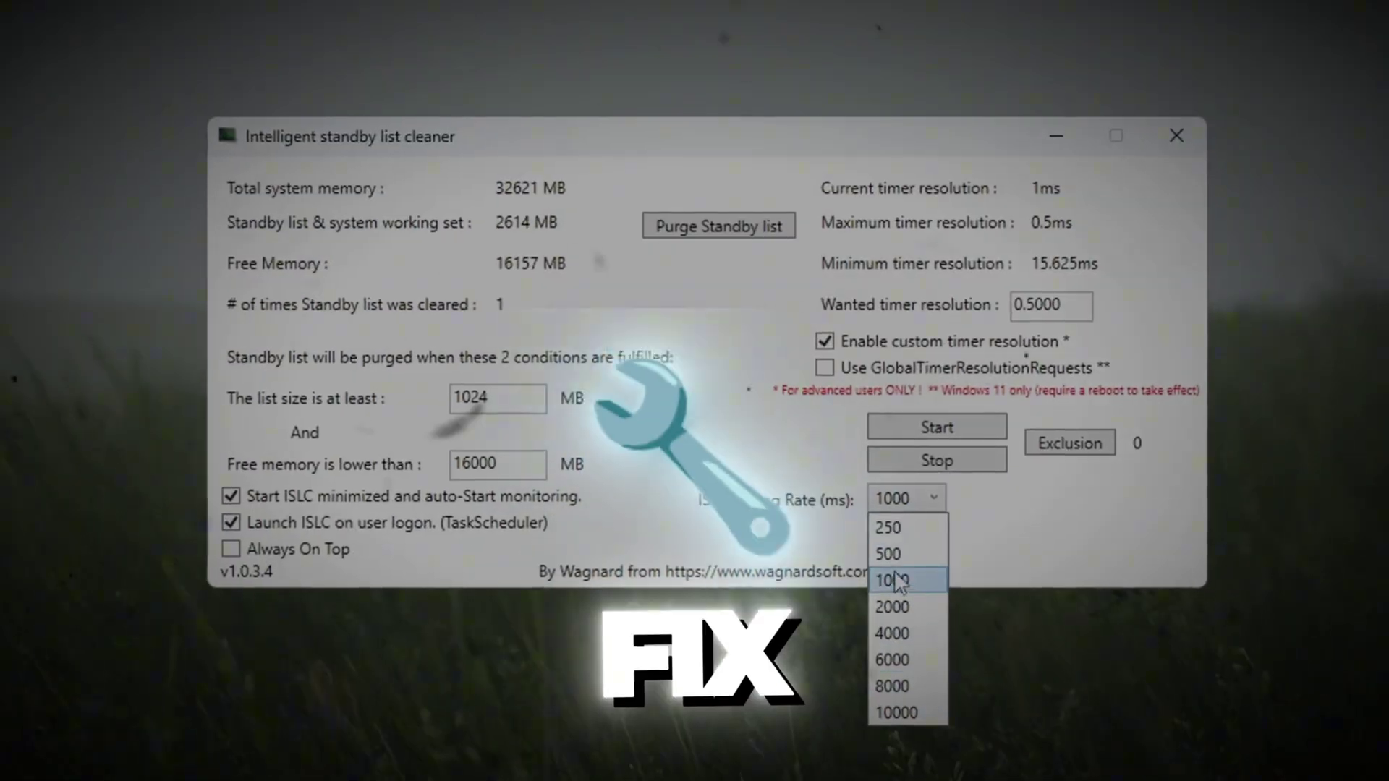
pyautogui.click(897, 581)
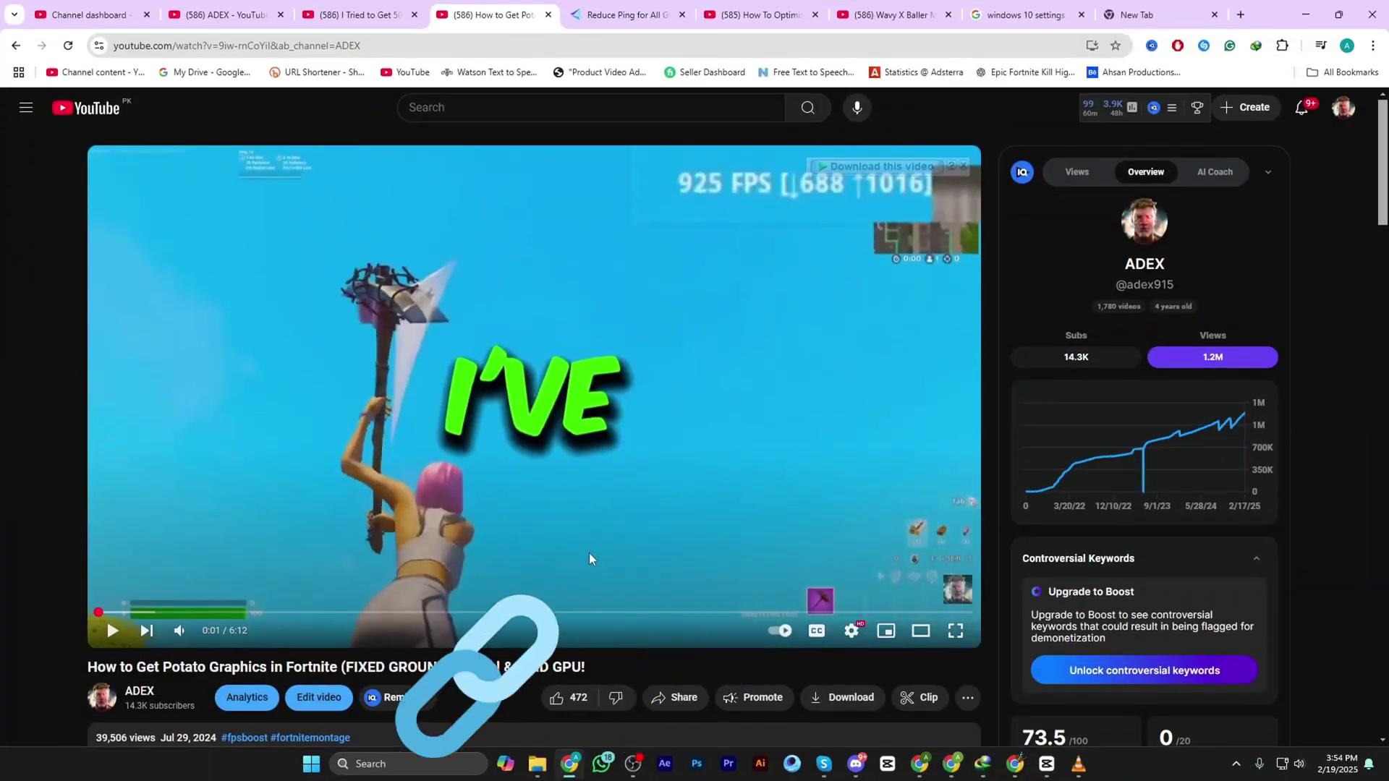
pyautogui.scroll(-5, 589, 553)
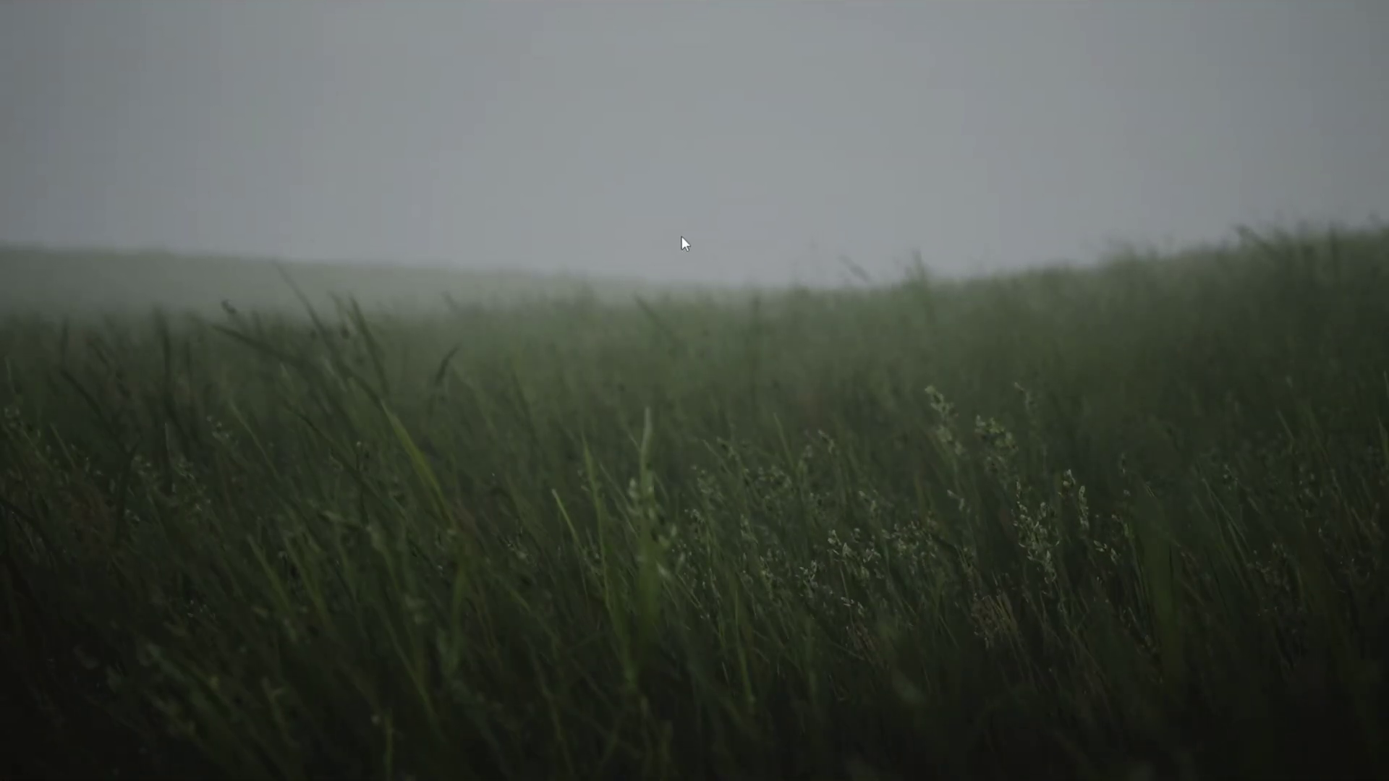
# - Search 'storage' from Start and go to Storage settings' Storage Sense page
pyautogui.press('super')
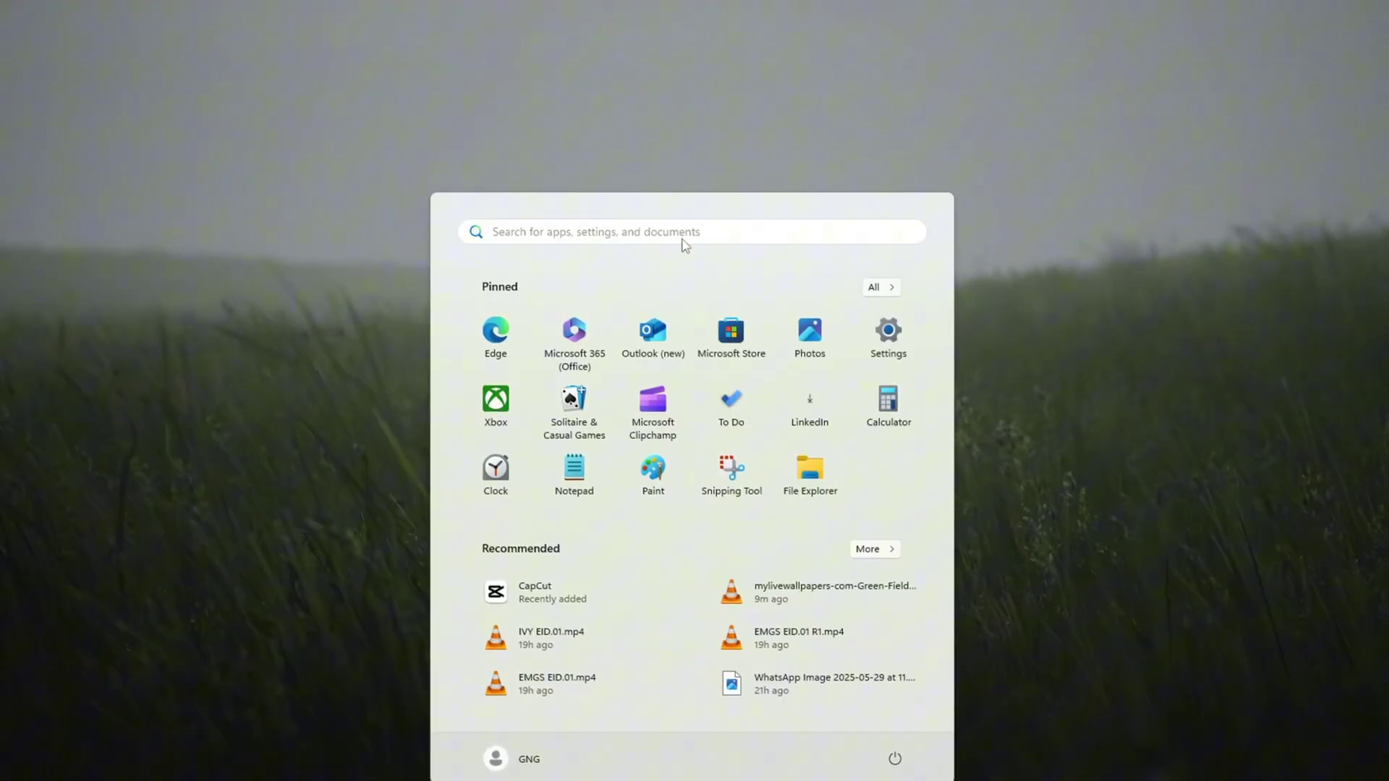
pyautogui.write('stora')
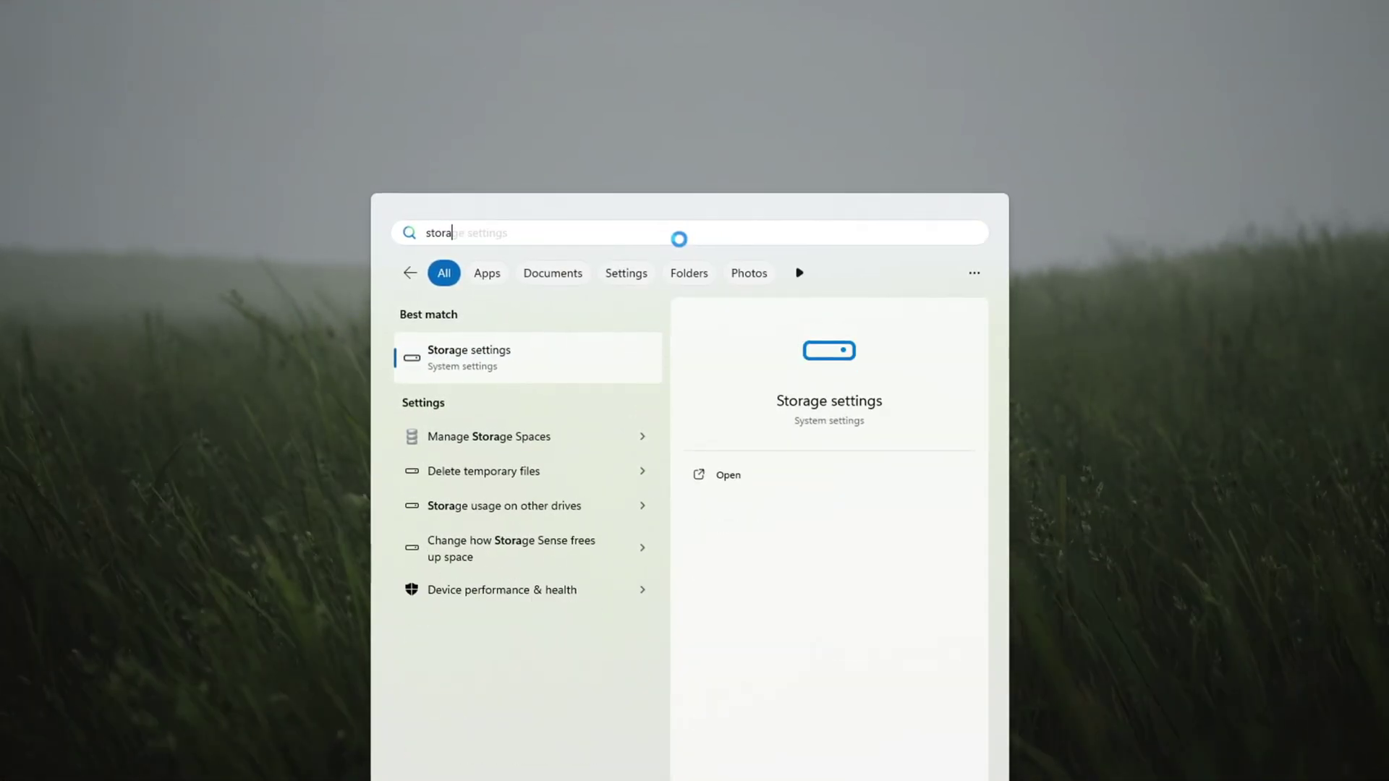
pyautogui.click(568, 376)
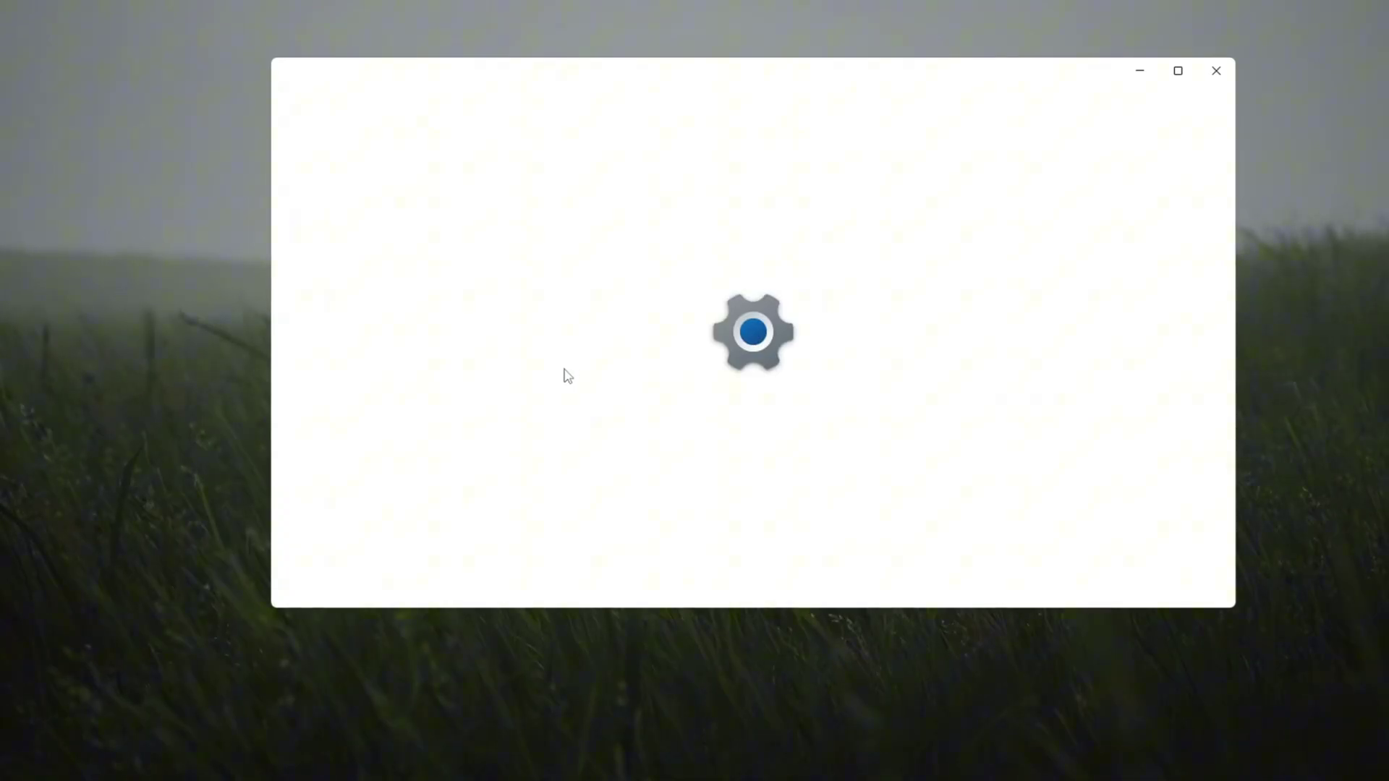
pyautogui.scroll(-5, 622, 365)
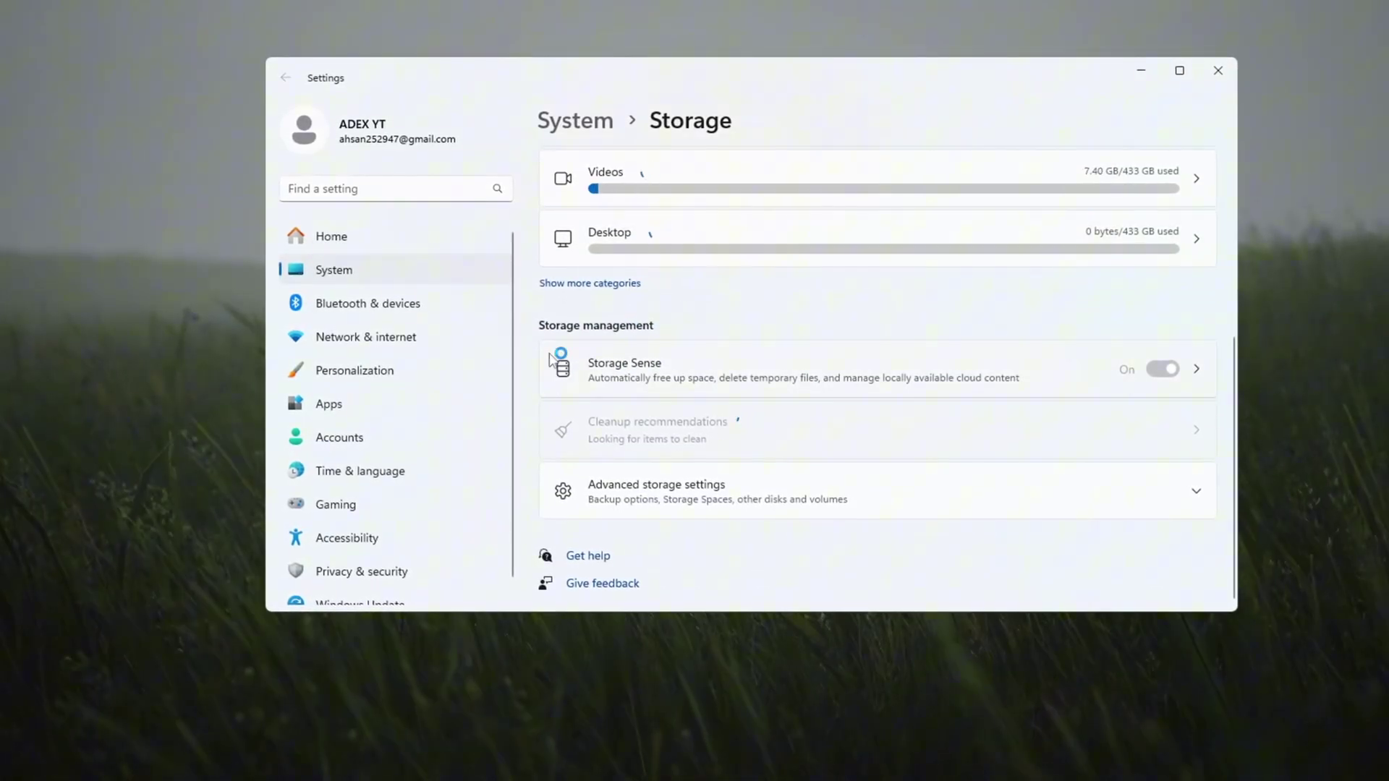
pyautogui.click(640, 388)
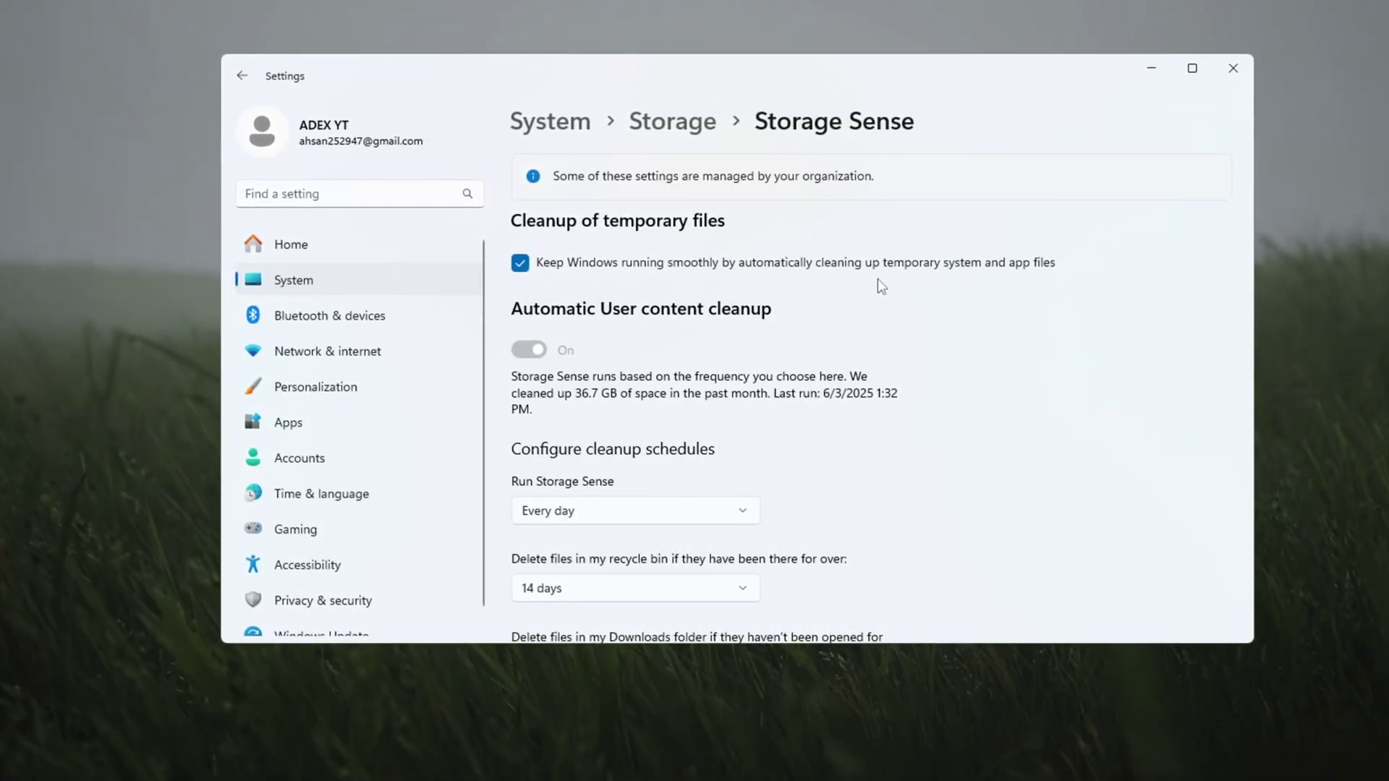
# - Run Storage Sense now, freeing 3.41 GB of temporary files
pyautogui.scroll(-3, 880, 286)
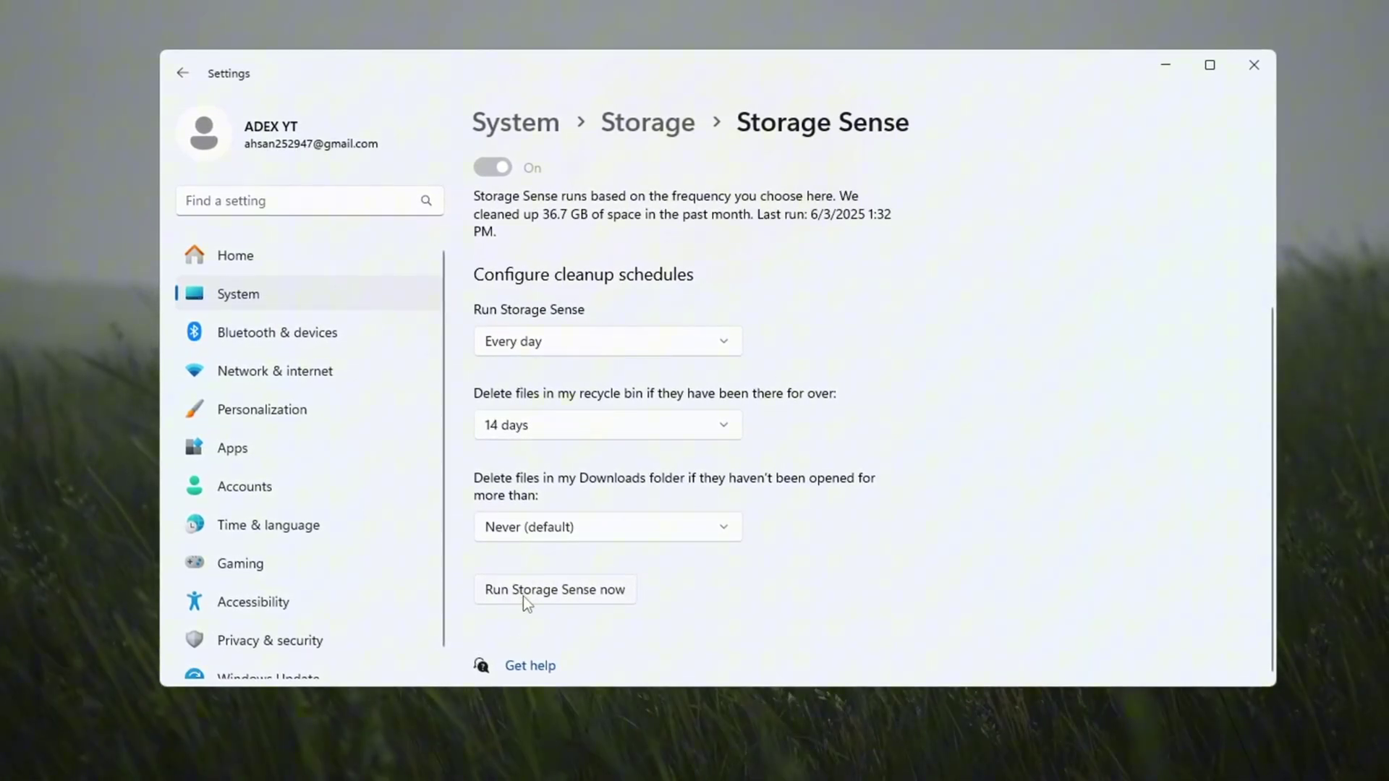
pyautogui.click(564, 590)
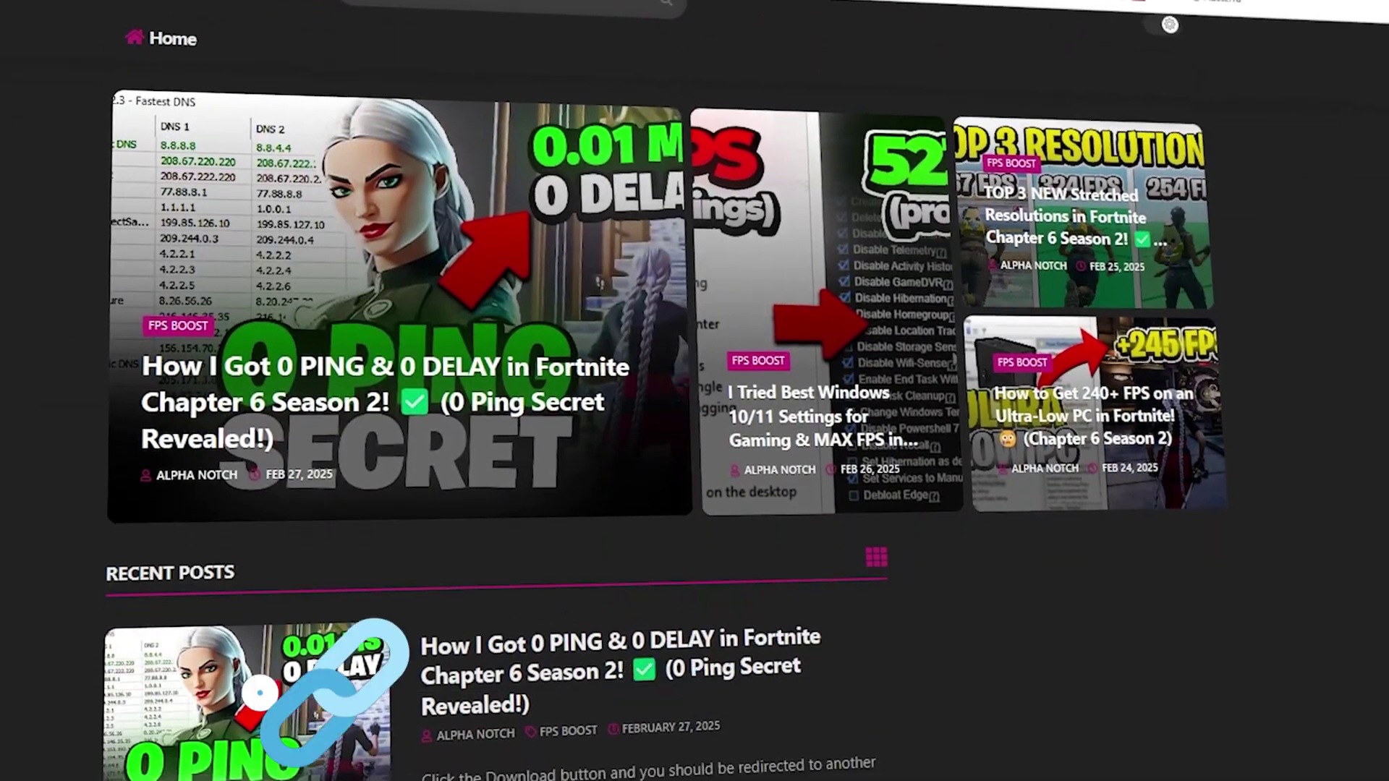
pyautogui.scroll(-6, 651, 391)
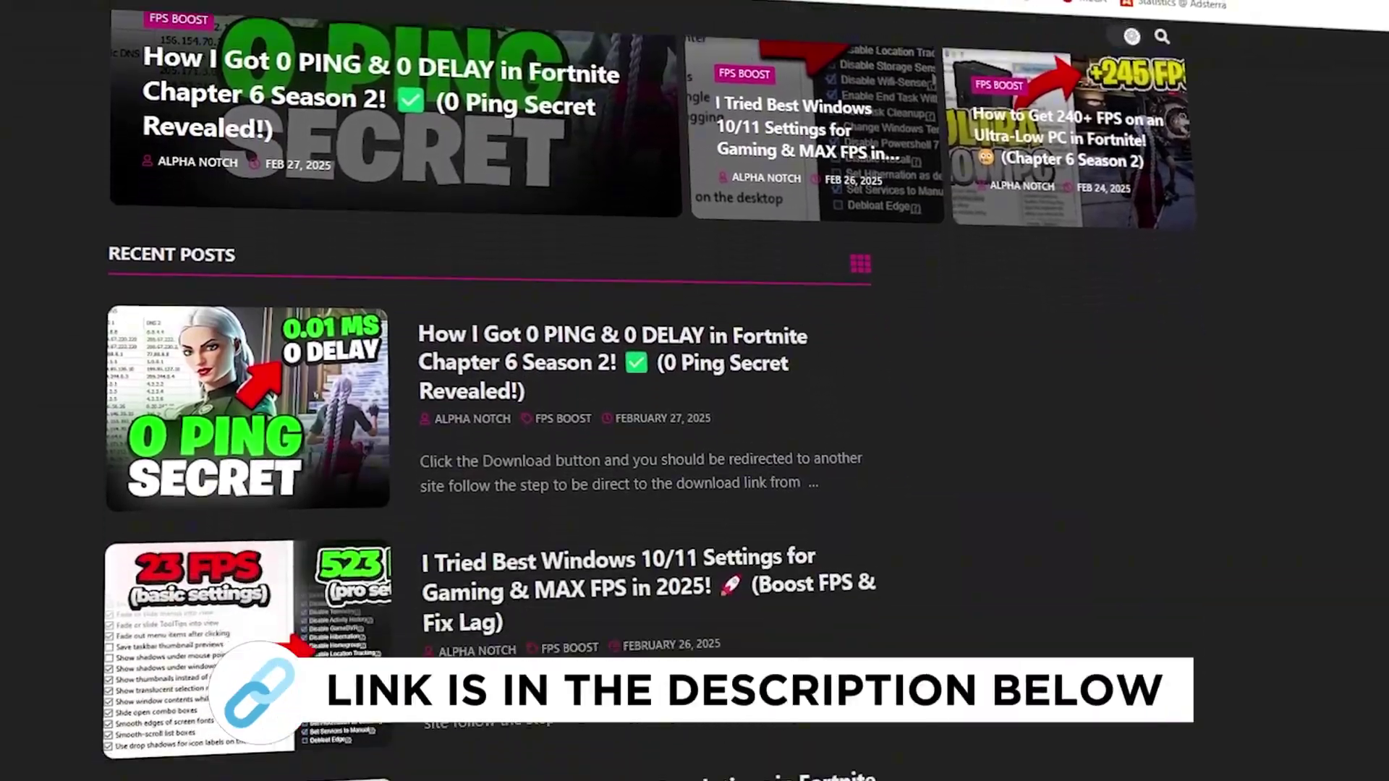
pyautogui.scroll(-8, 651, 390)
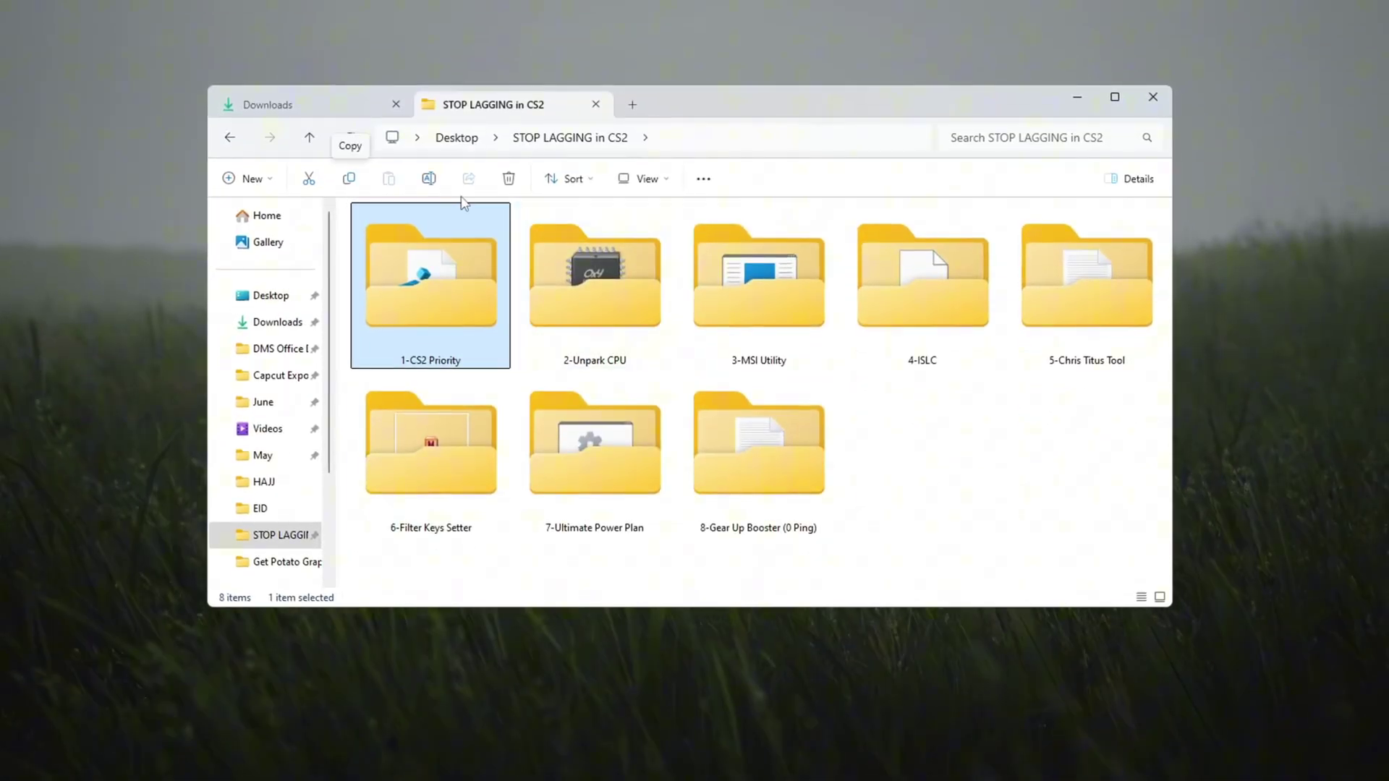
# - Open the 1-CS2 Priority folder and pick among Normal, Mid and High Priority.reg
pyautogui.doubleClick(436, 306)
pyautogui.moveTo(548, 228); pyautogui.dragTo(499, 414)
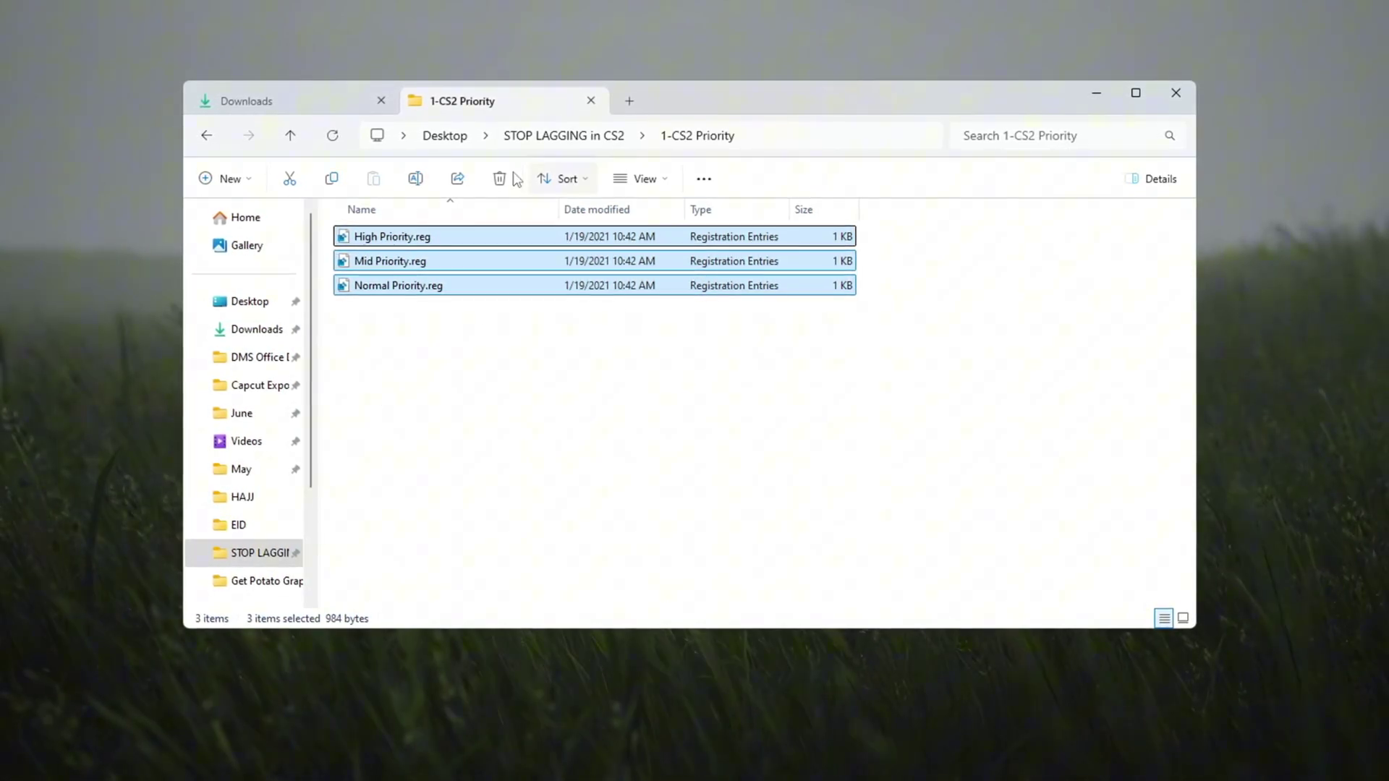
pyautogui.click(443, 352)
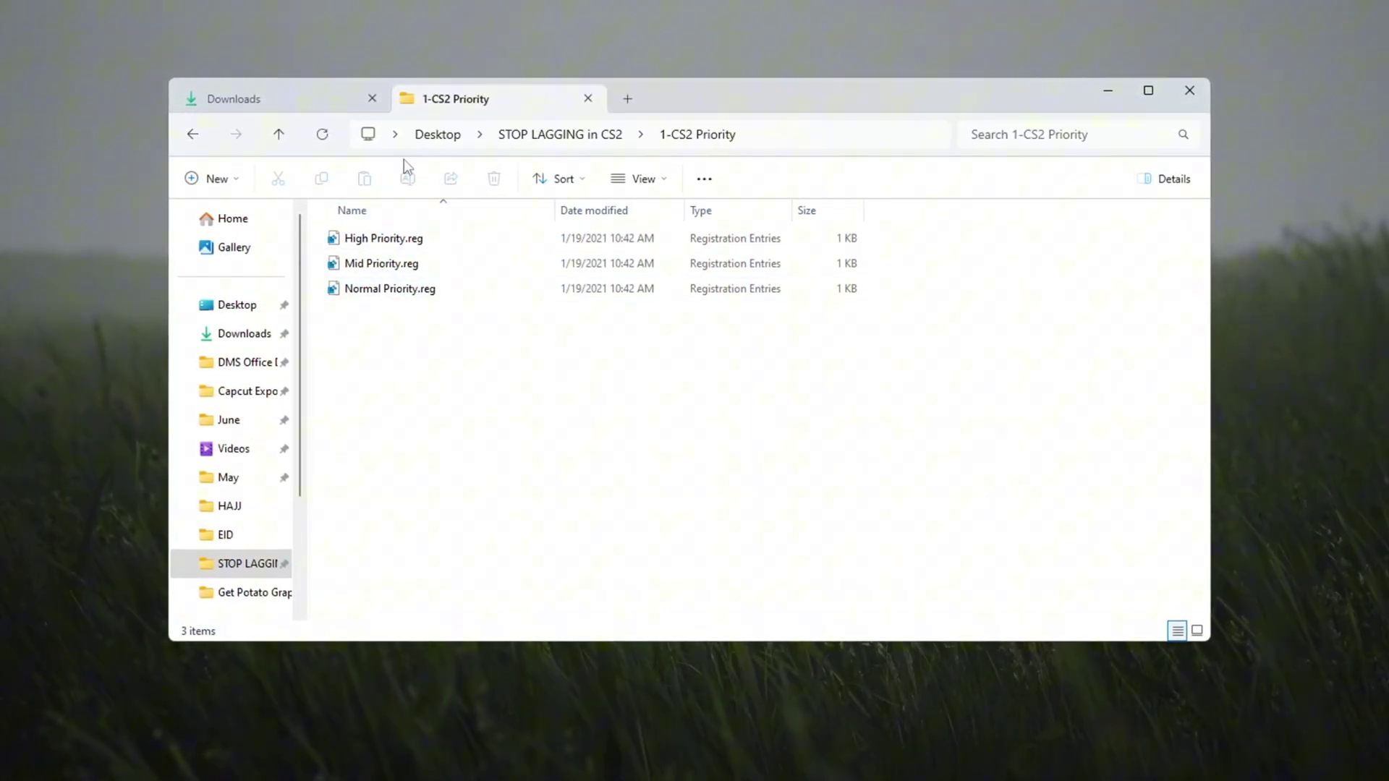
pyautogui.click(395, 288)
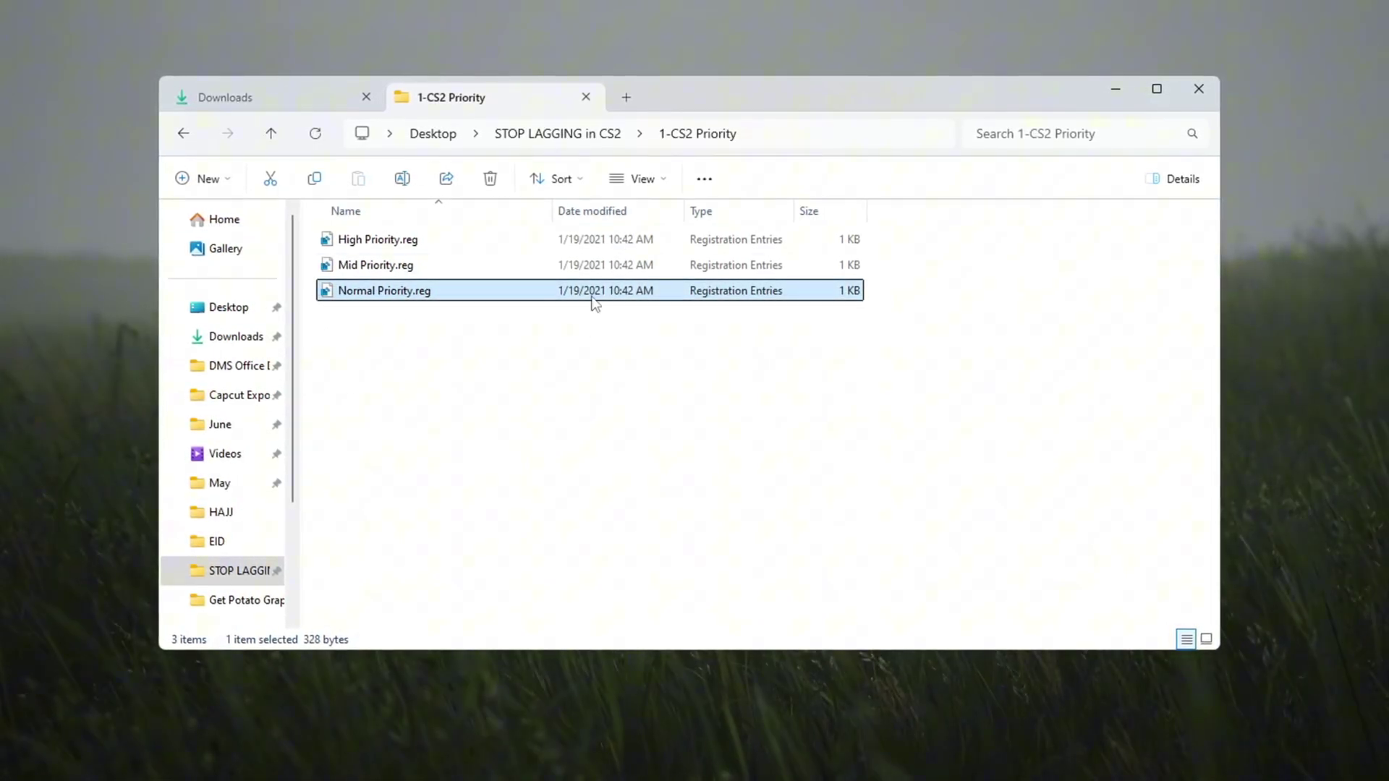
pyautogui.click(385, 267)
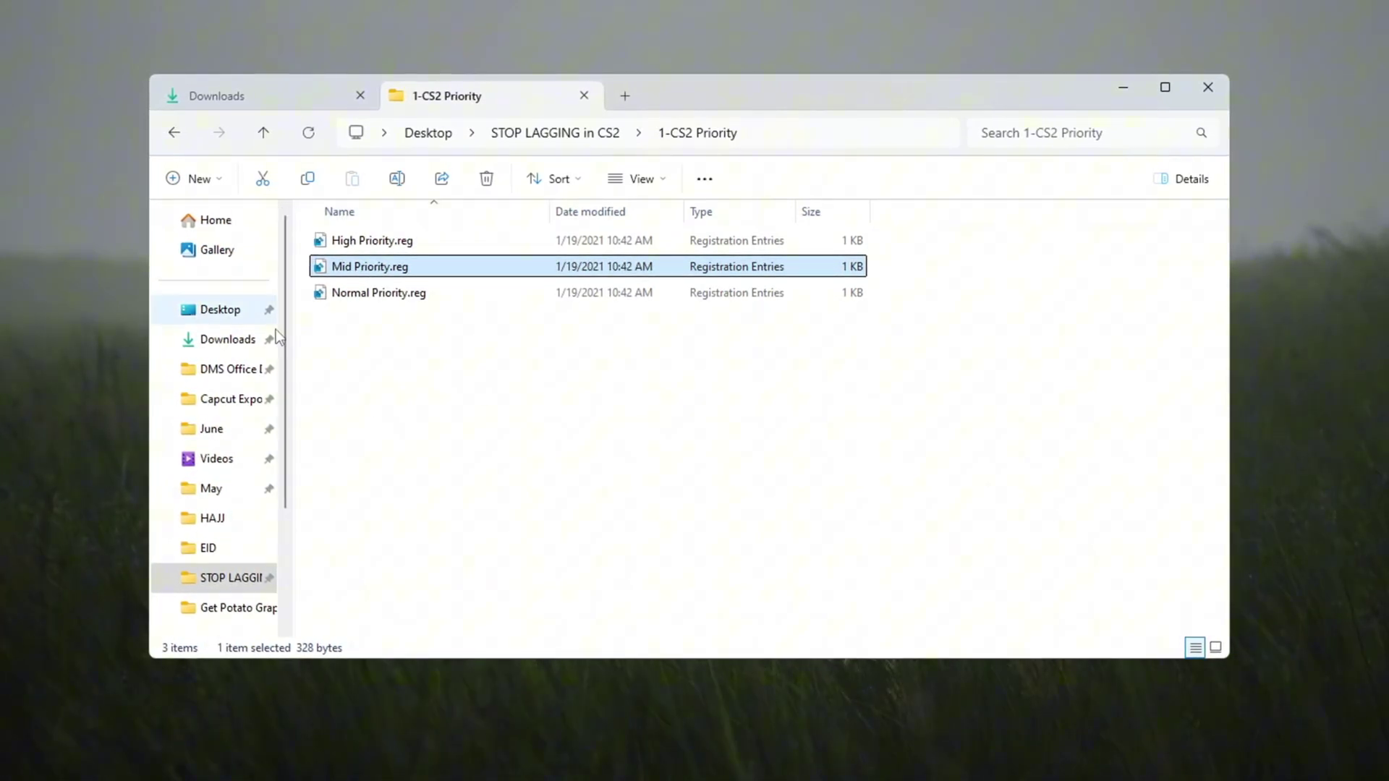
pyautogui.click(371, 243)
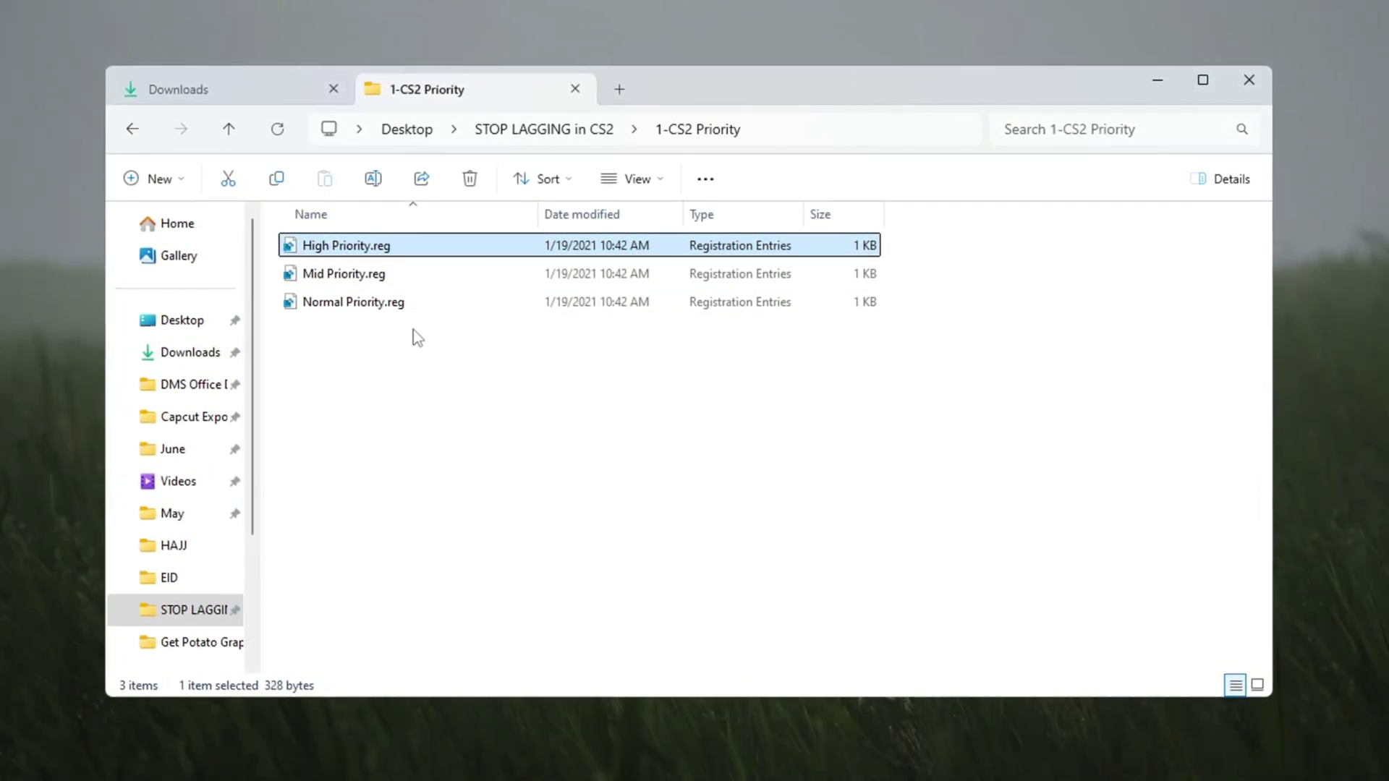
# - Merge High Priority.reg into the registry and confirm the success message
pyautogui.doubleClick(416, 246)
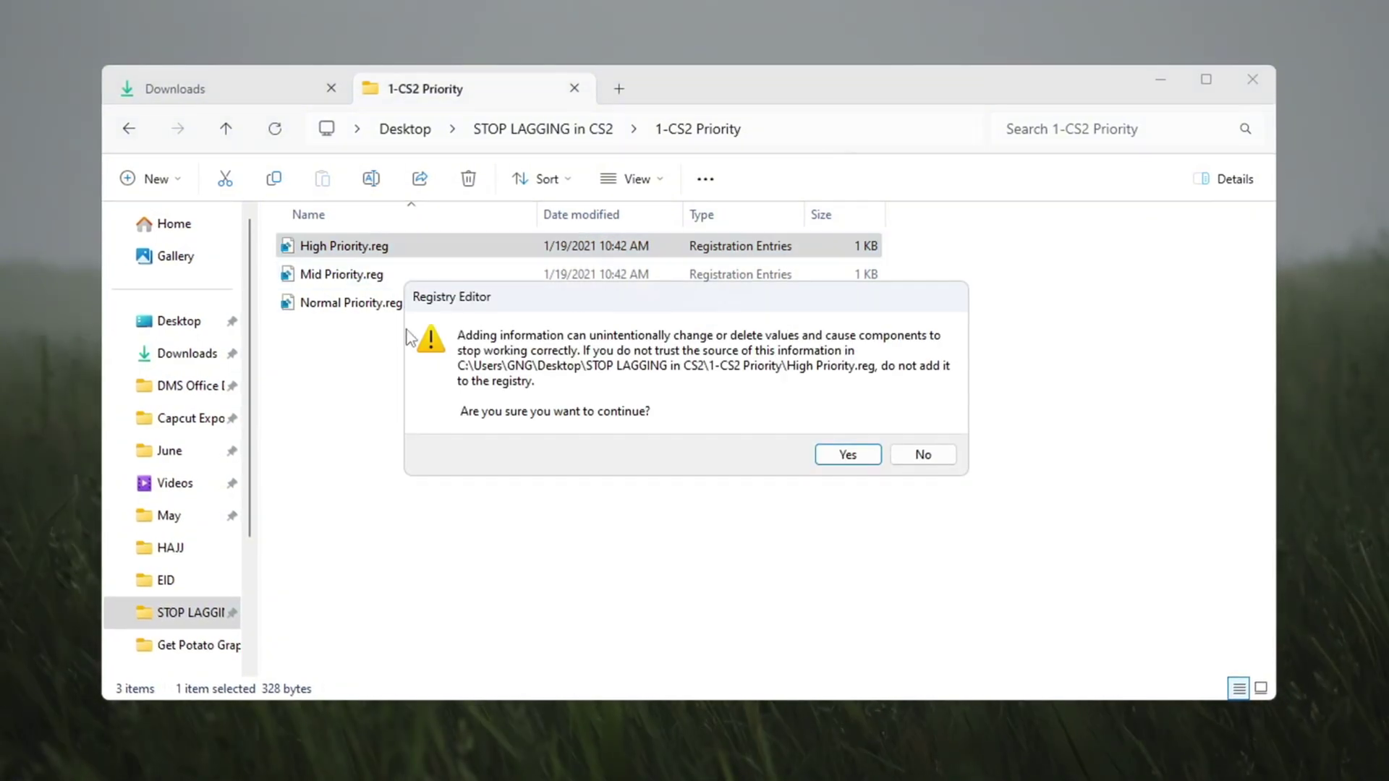
pyautogui.click(848, 455)
pyautogui.click(925, 425)
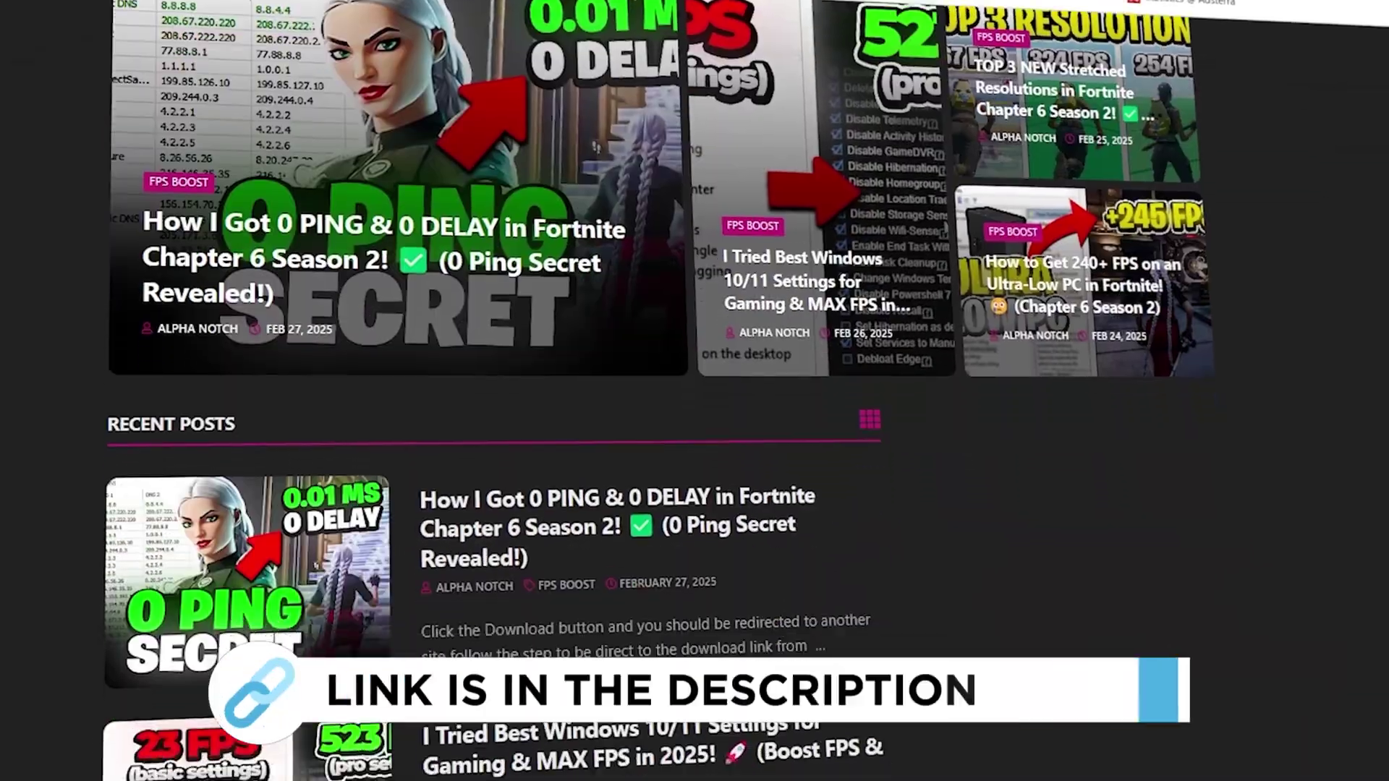
# - Open the 2-Unpark CPU folder and run UnparkCpu.exe
pyautogui.scroll(-8, 694, 391)
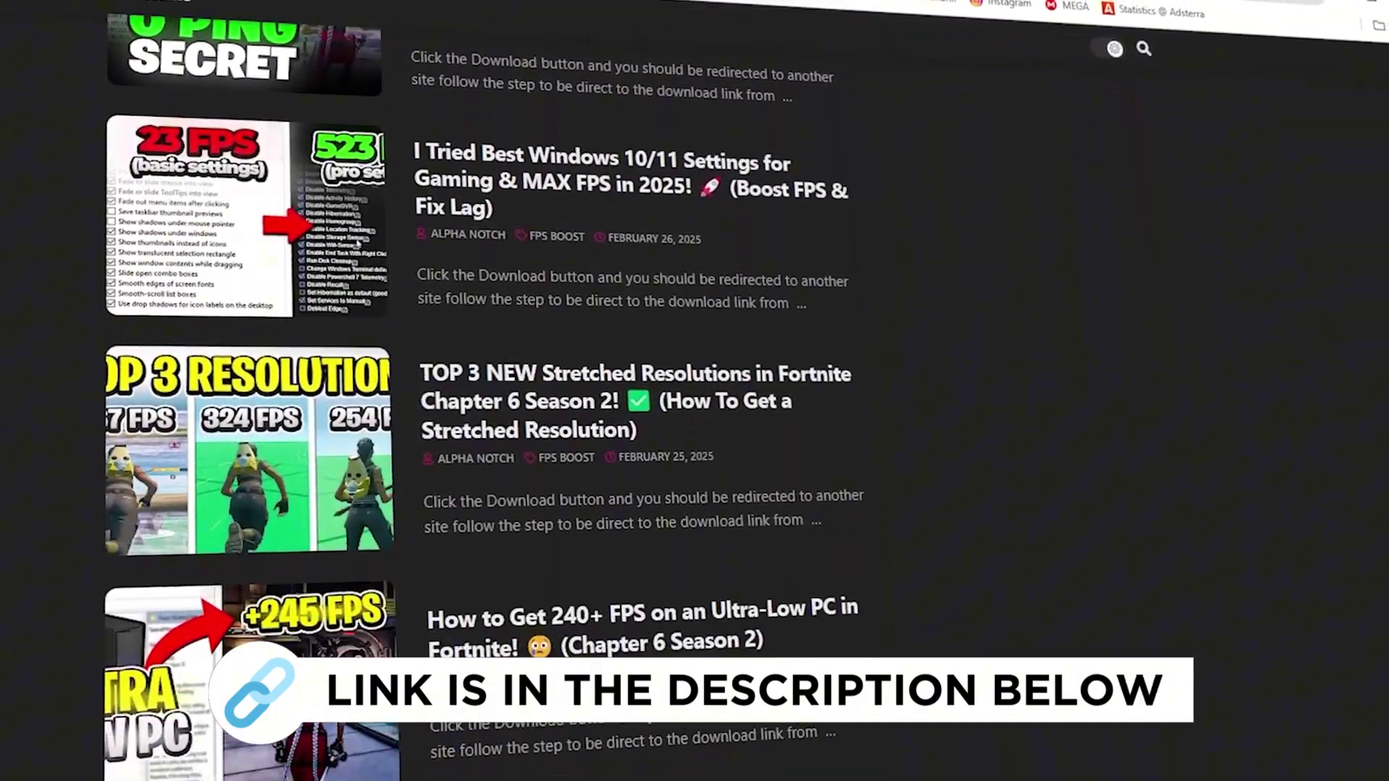
pyautogui.scroll(-6, 695, 391)
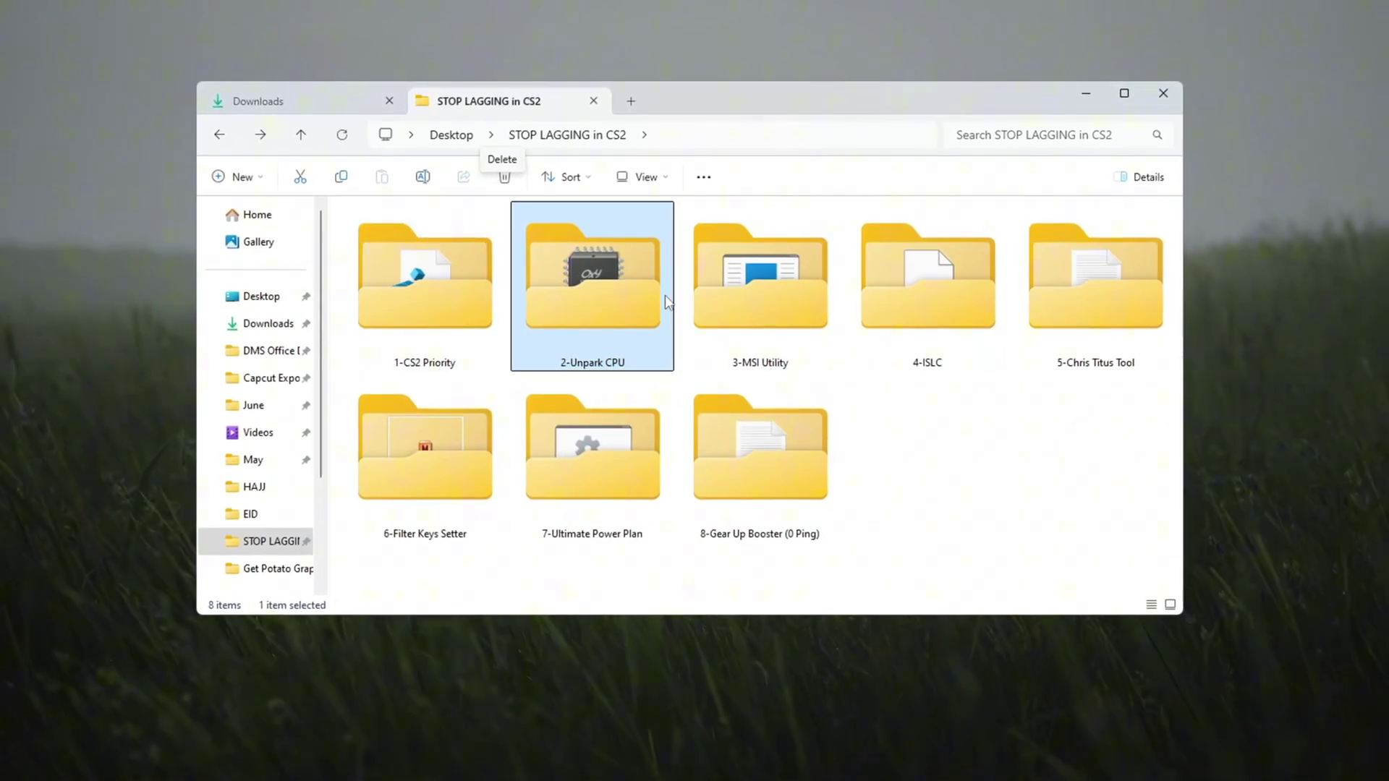
pyautogui.moveTo(597, 311)
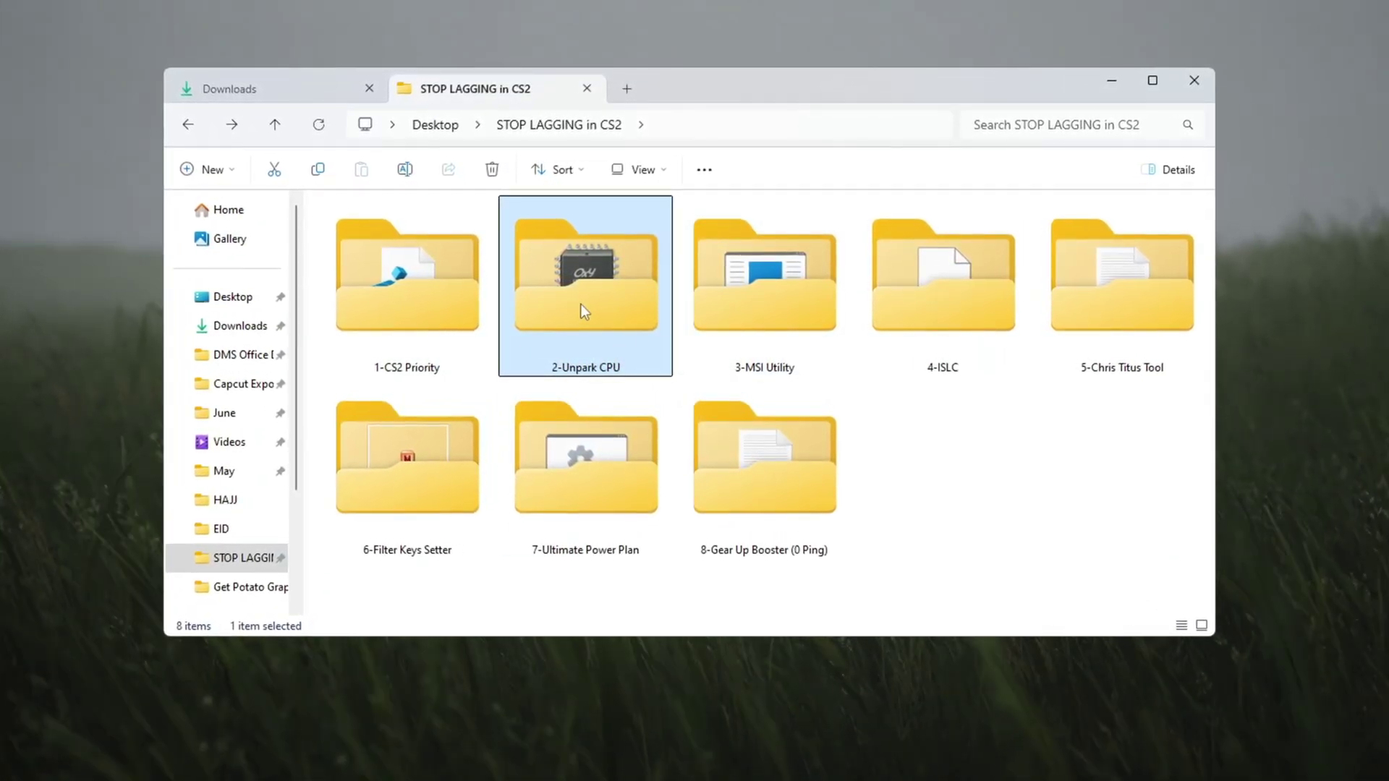
pyautogui.doubleClick(580, 304)
pyautogui.click(402, 231)
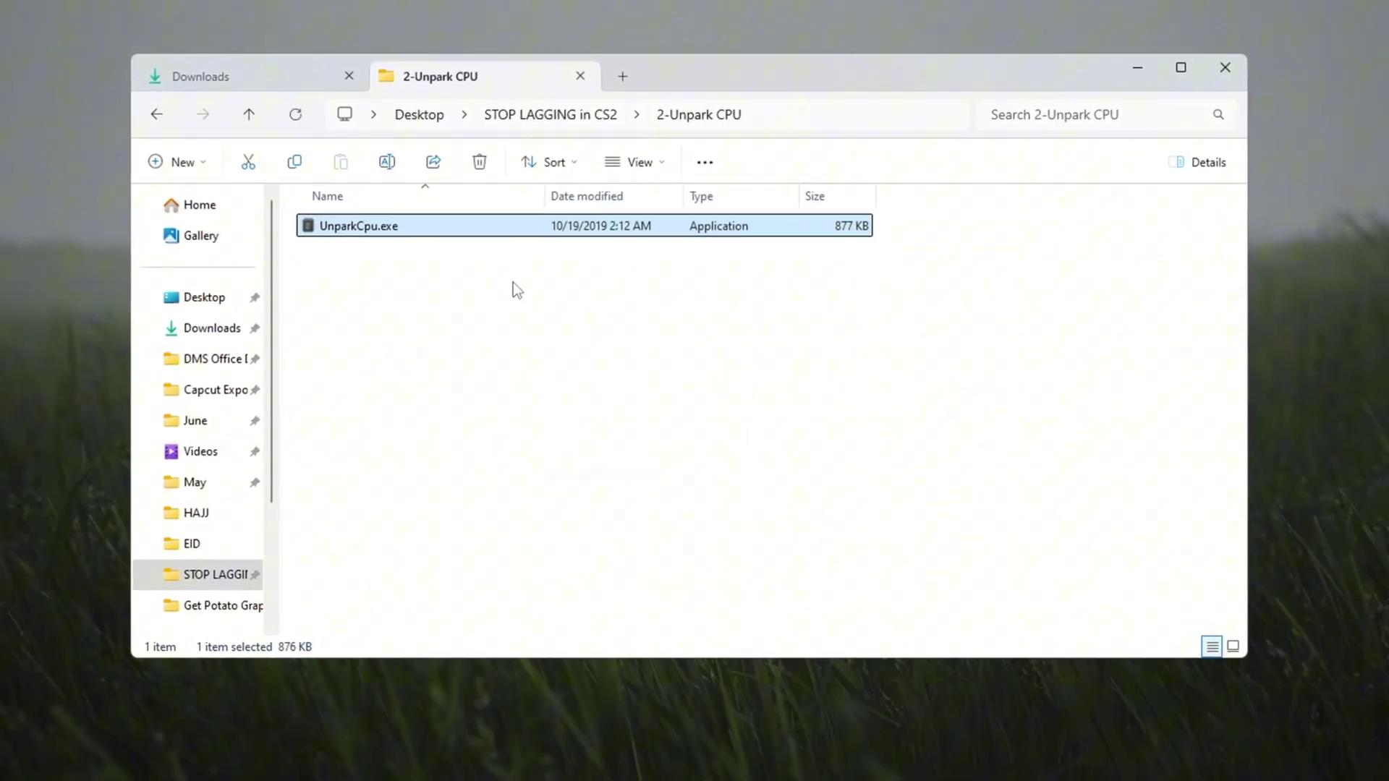
pyautogui.press('Return')
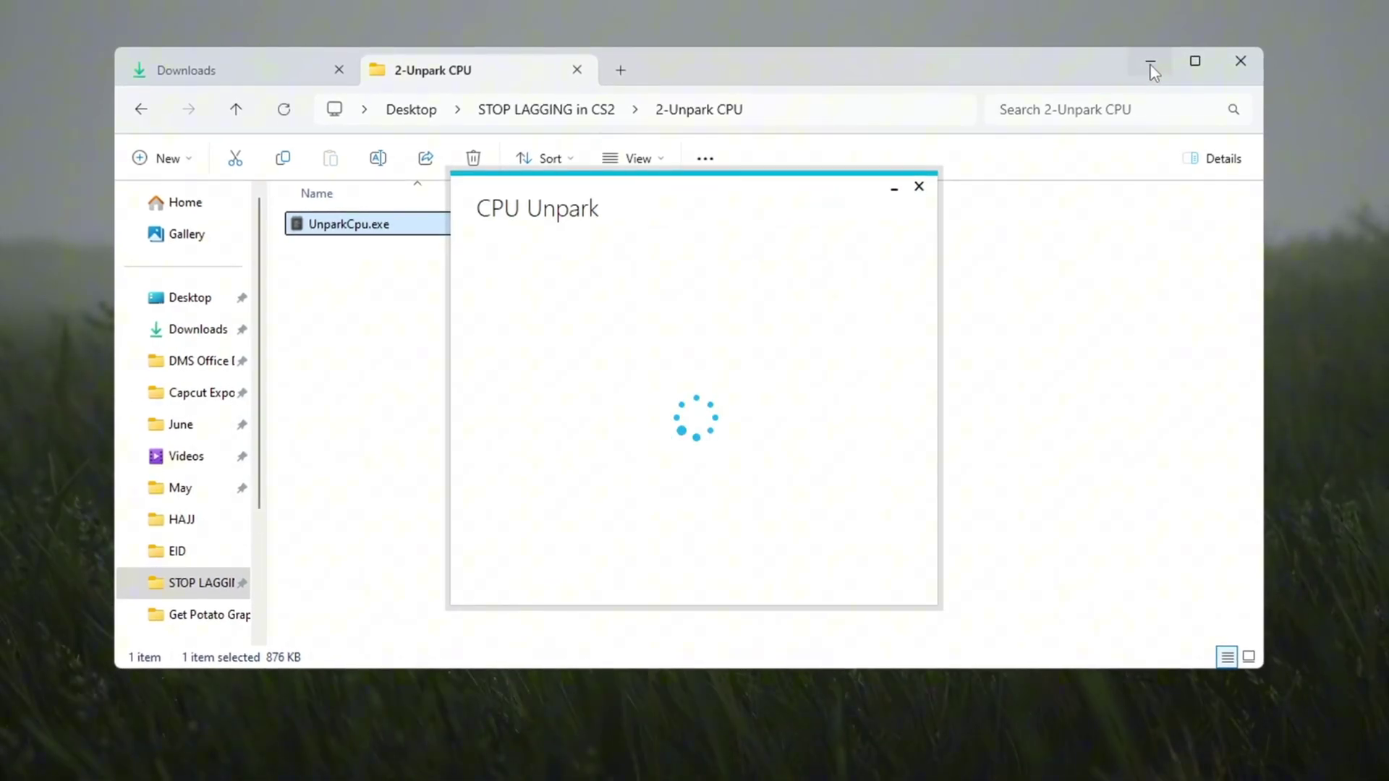
# - Unpark all 16 CPU cores in CPU Unpark and apply the parking settings
pyautogui.click(1151, 66)
pyautogui.moveTo(813, 171); pyautogui.dragTo(708, 138)
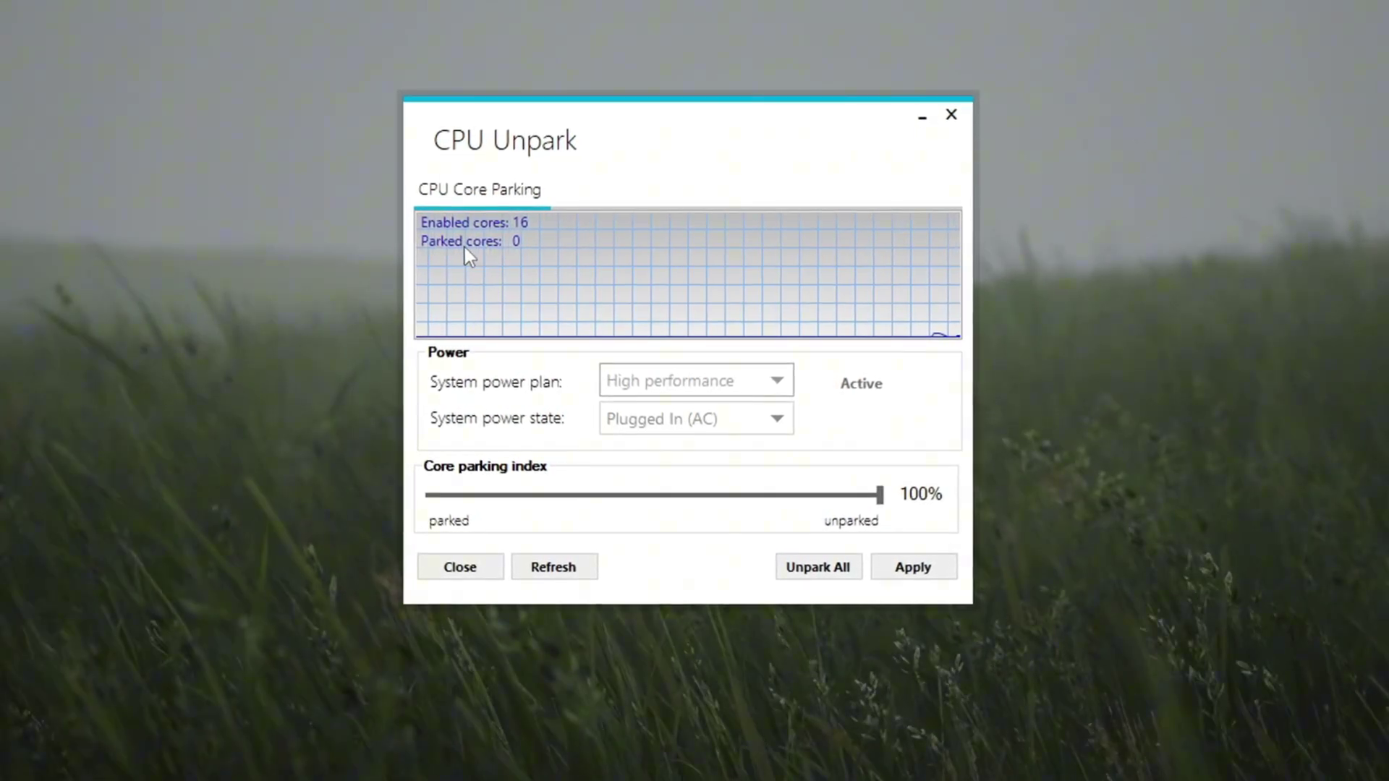
pyautogui.click(810, 574)
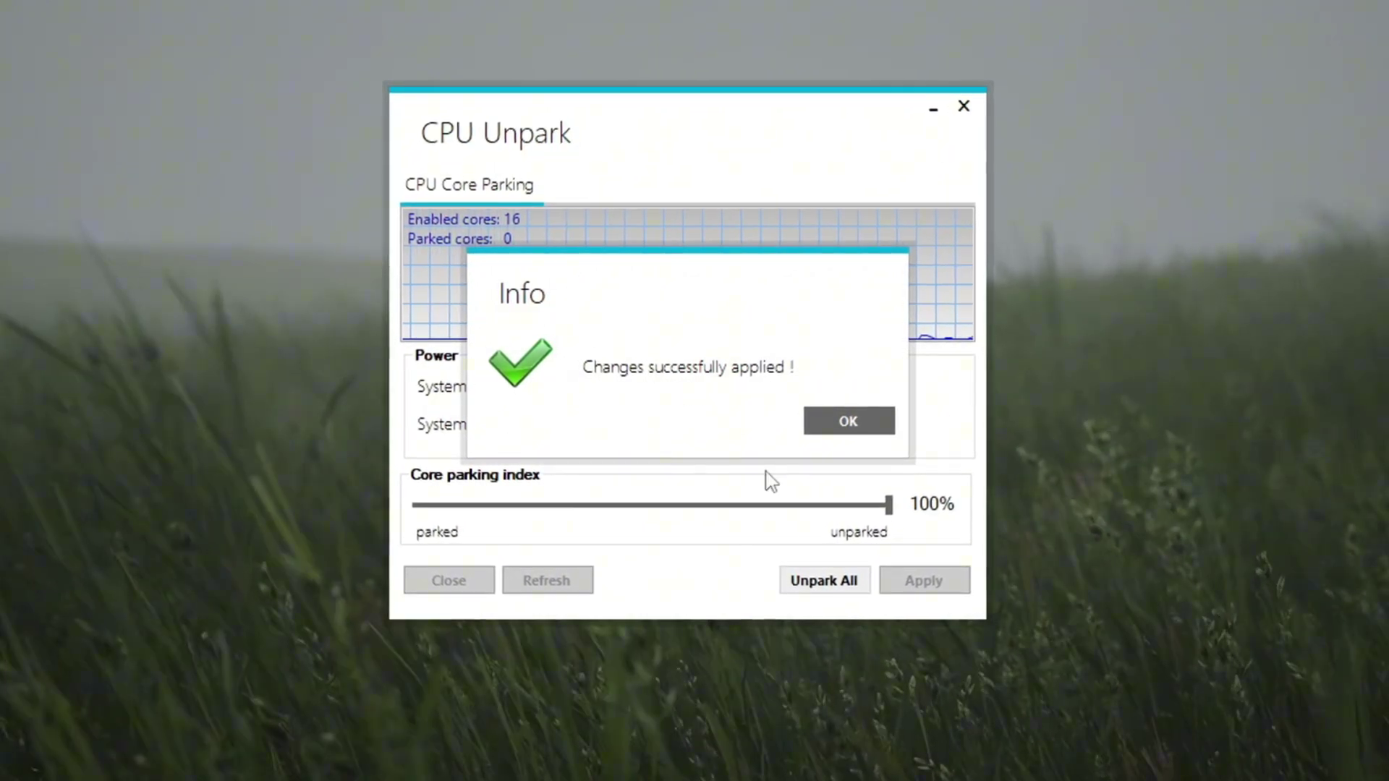
pyautogui.click(847, 420)
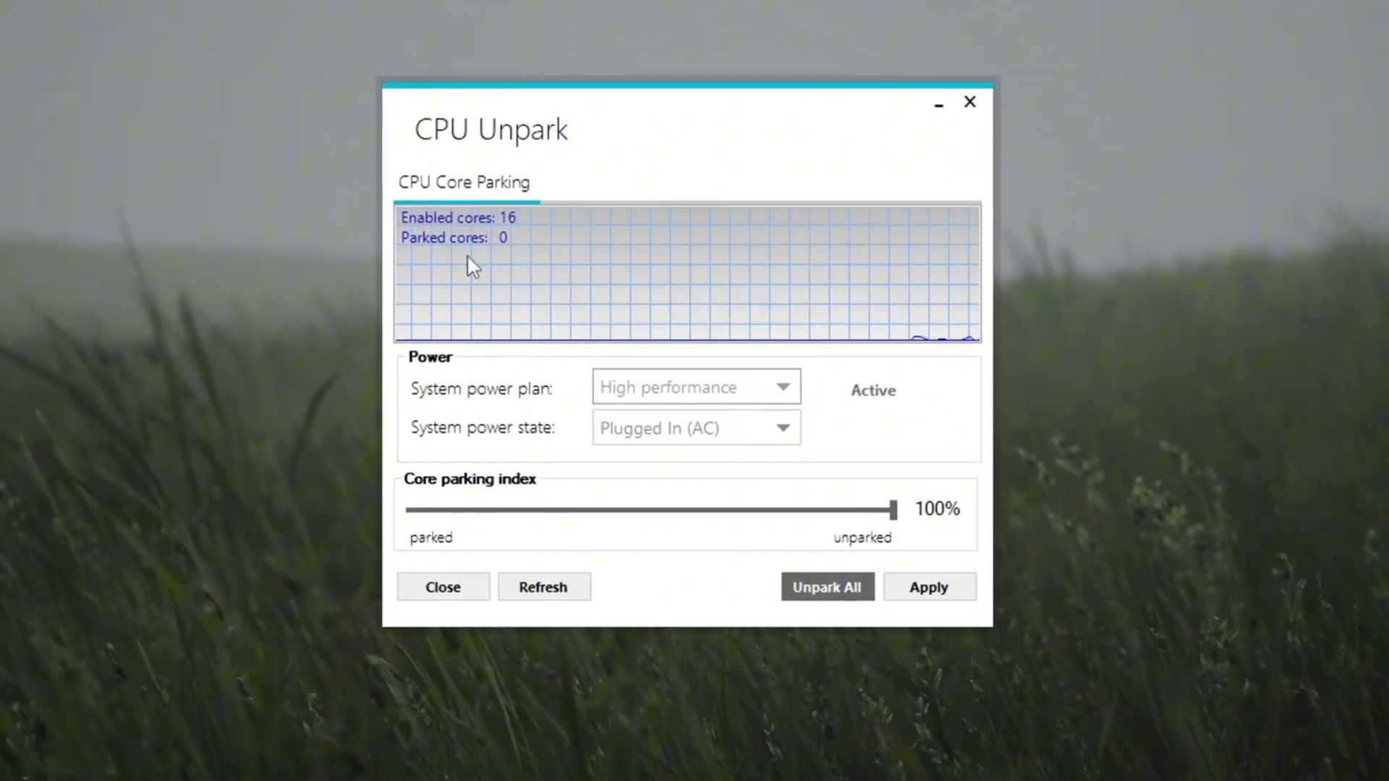
pyautogui.click(916, 587)
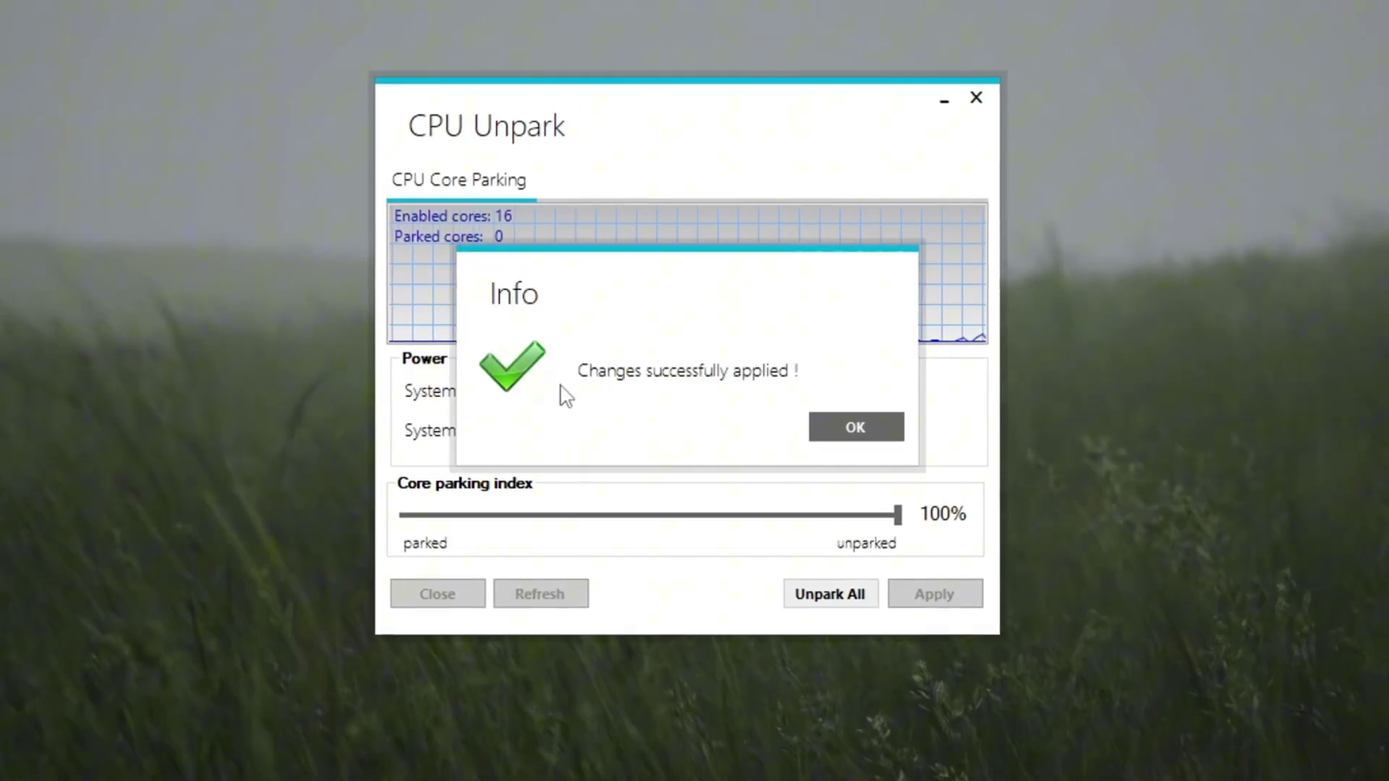
pyautogui.click(851, 425)
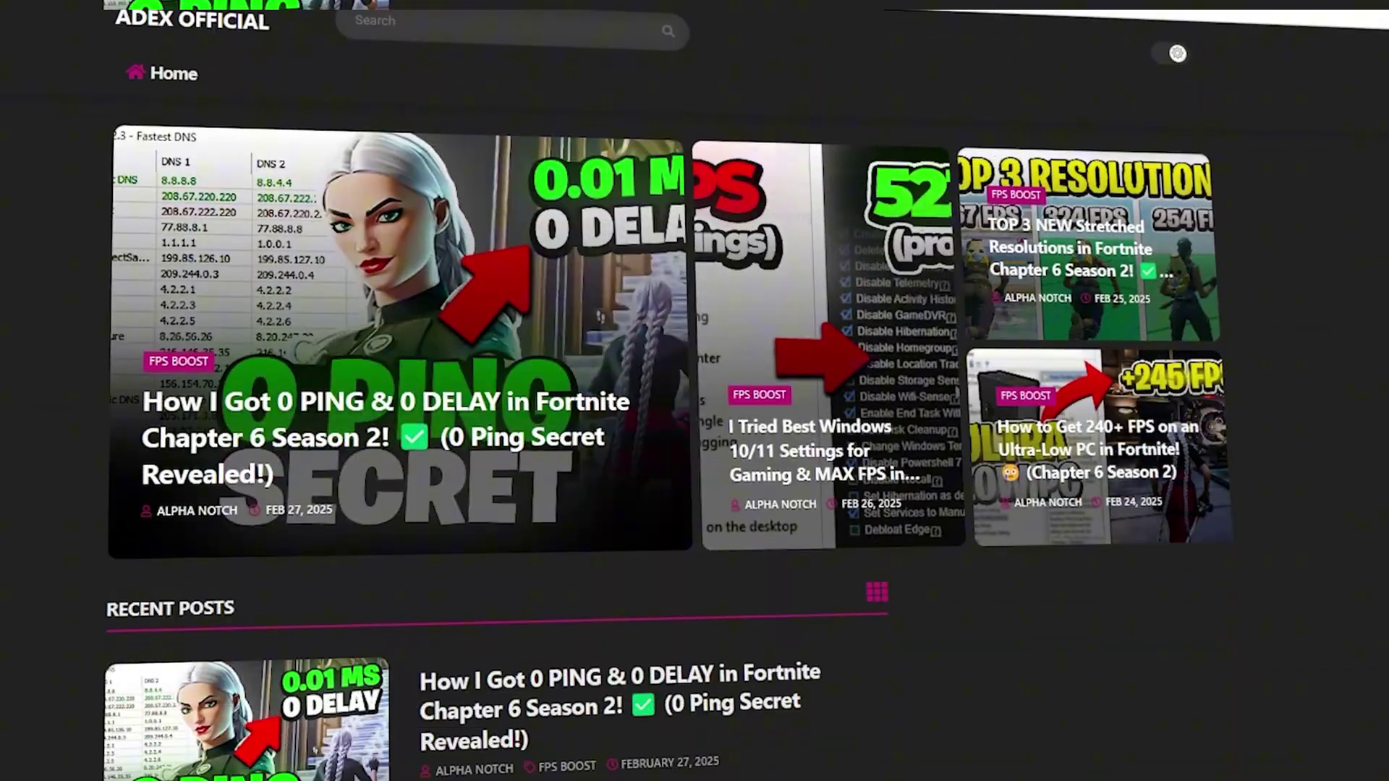
# - Scroll down the STOP LAGGING in CS2 folder and open 3-MSI Utility
pyautogui.scroll(-6, 695, 391)
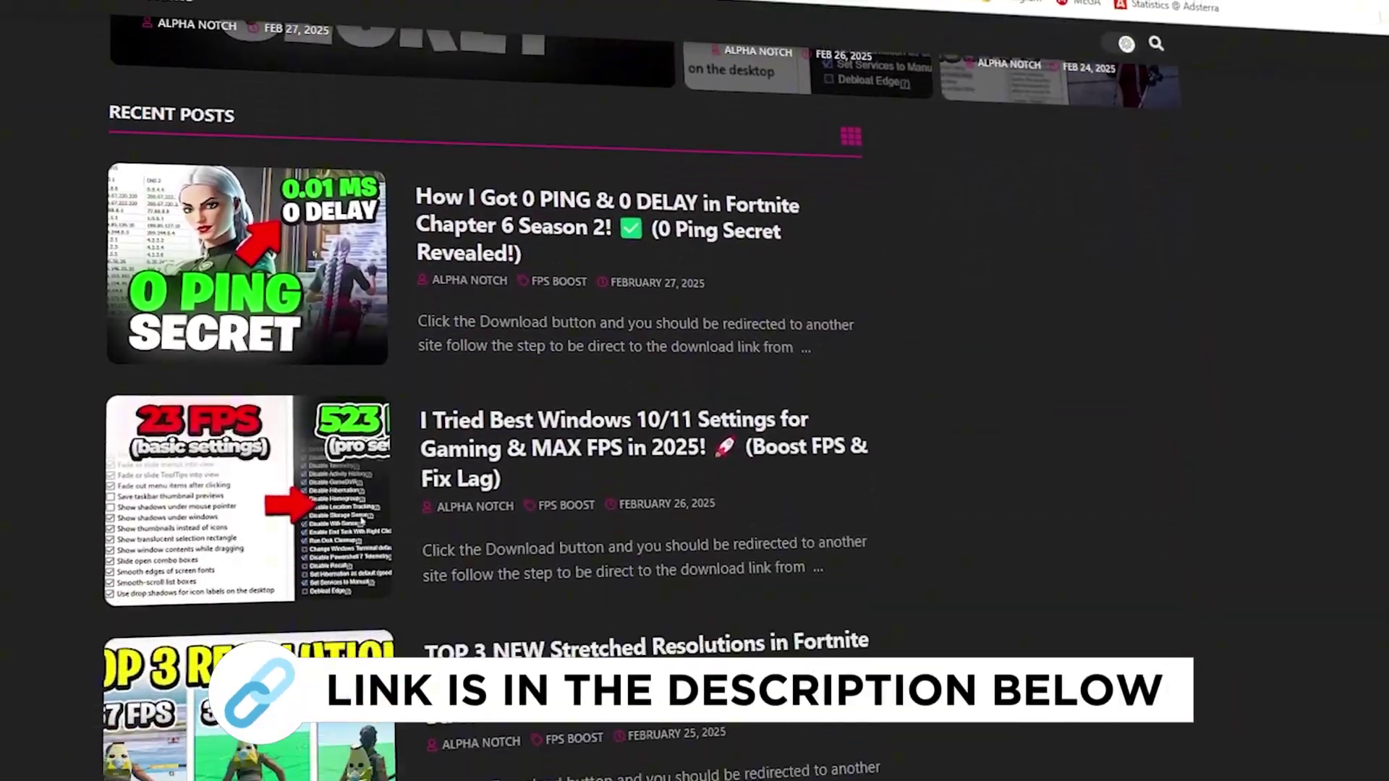
pyautogui.scroll(-6, 694, 391)
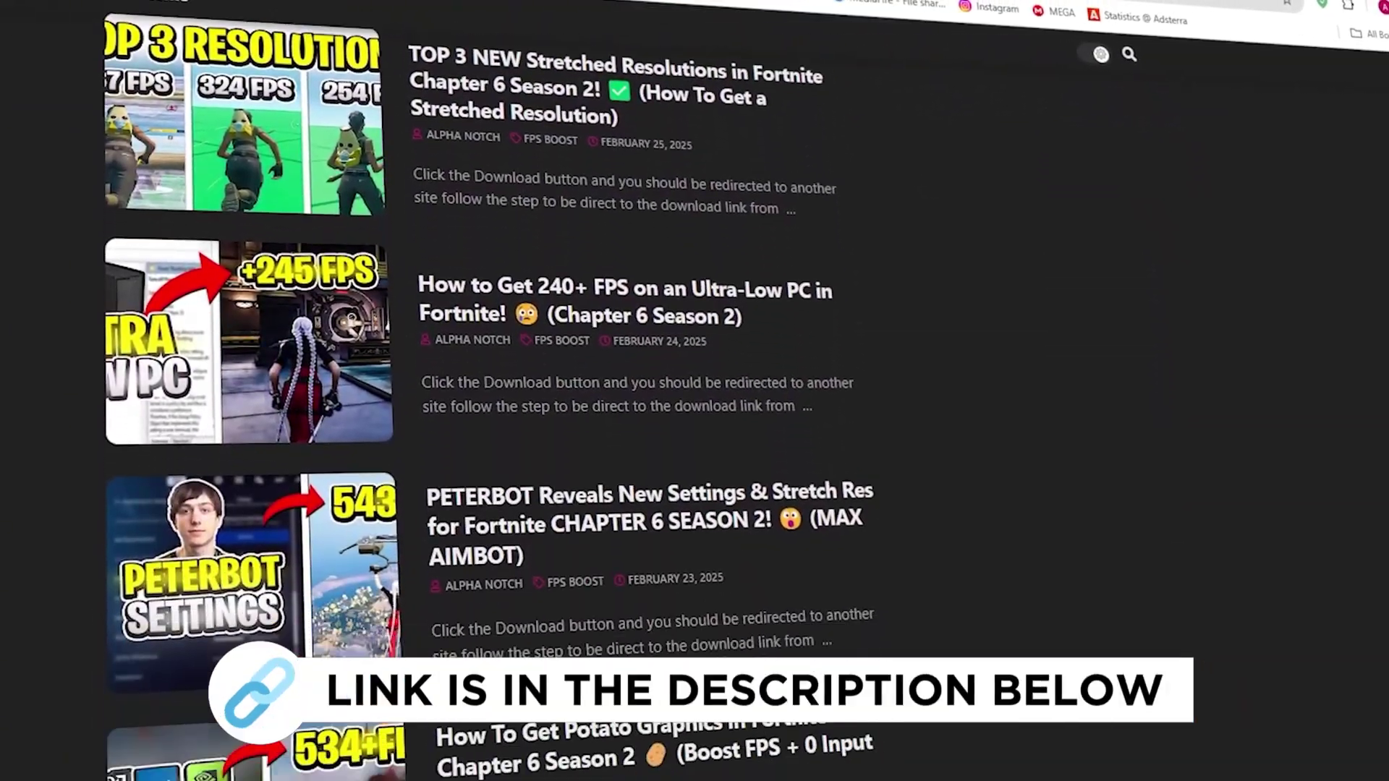
pyautogui.scroll(-3, 694, 391)
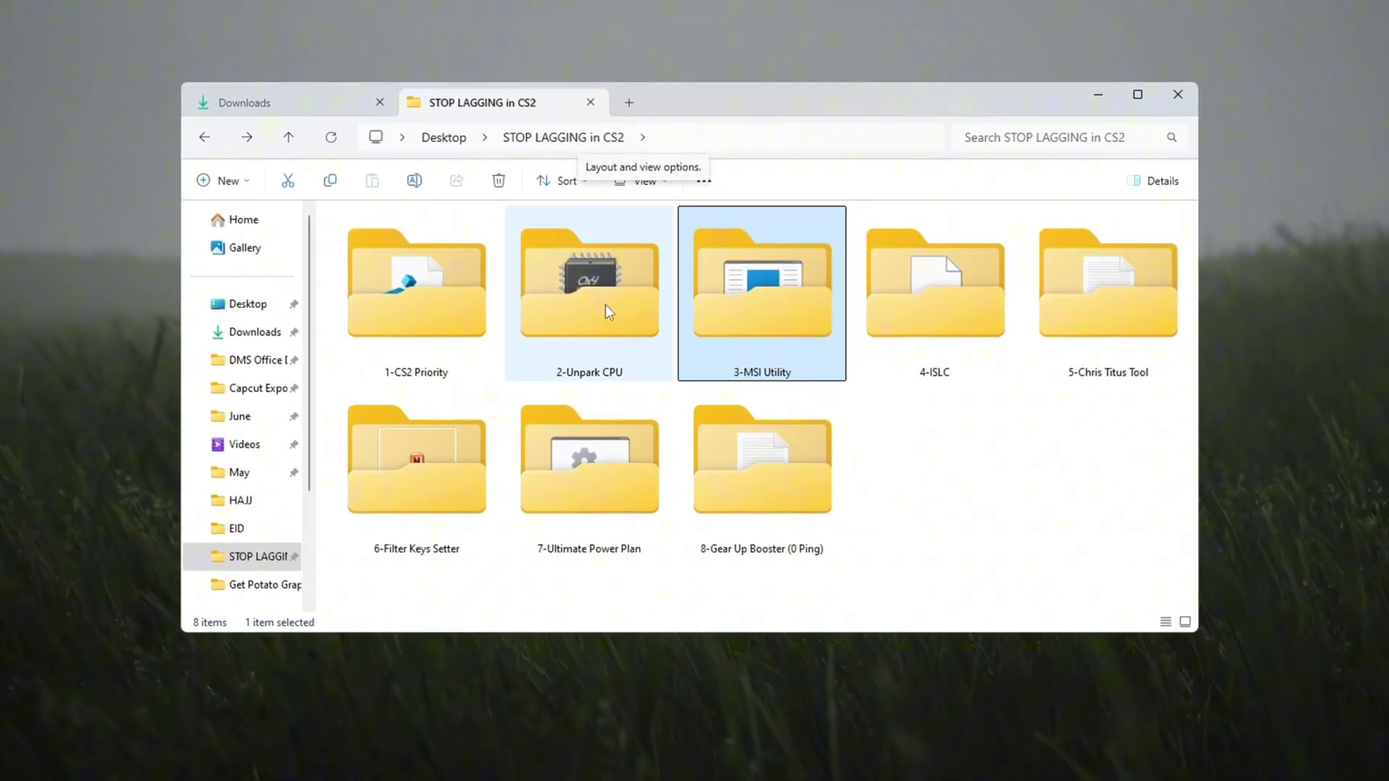
pyautogui.doubleClick(758, 319)
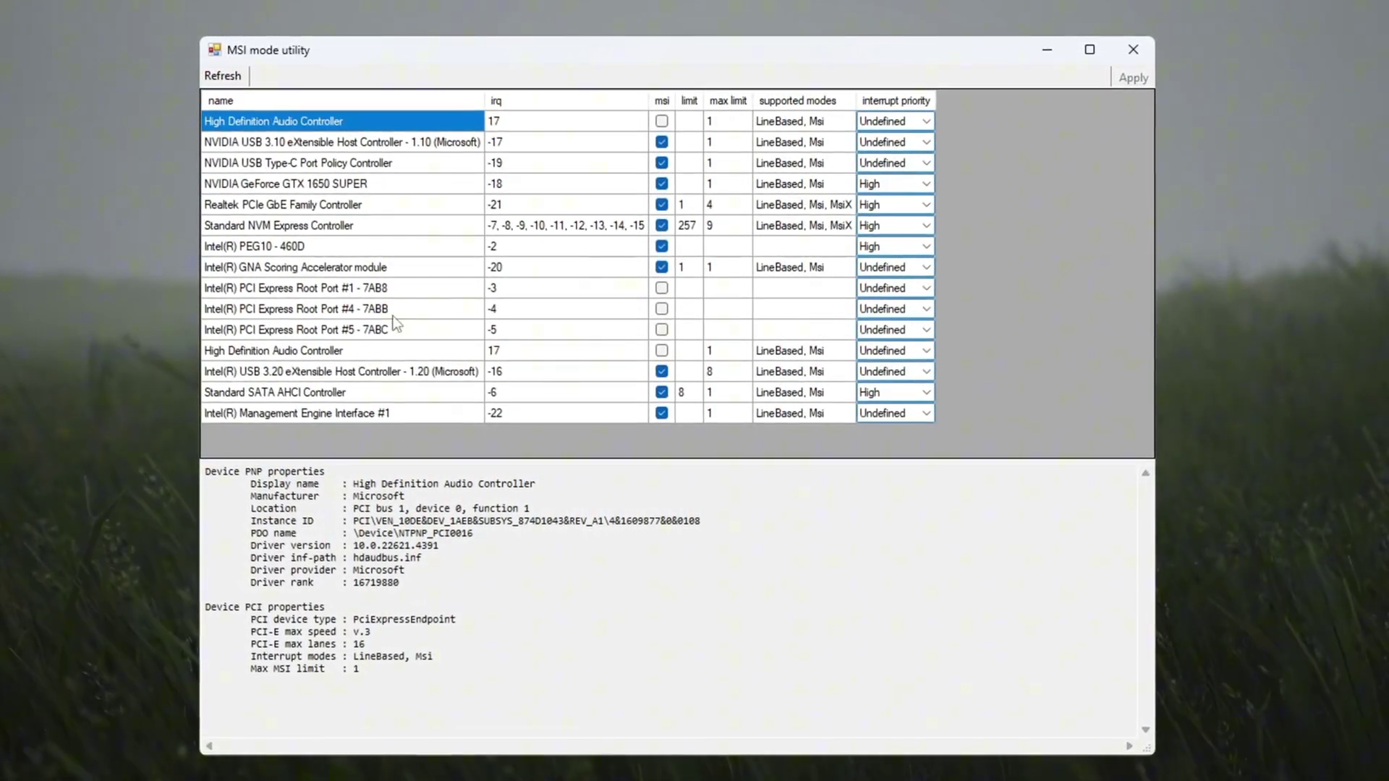
# - Set the NVIDIA GeForce GTX 1650 SUPER's interrupt priority to High
pyautogui.click(331, 182)
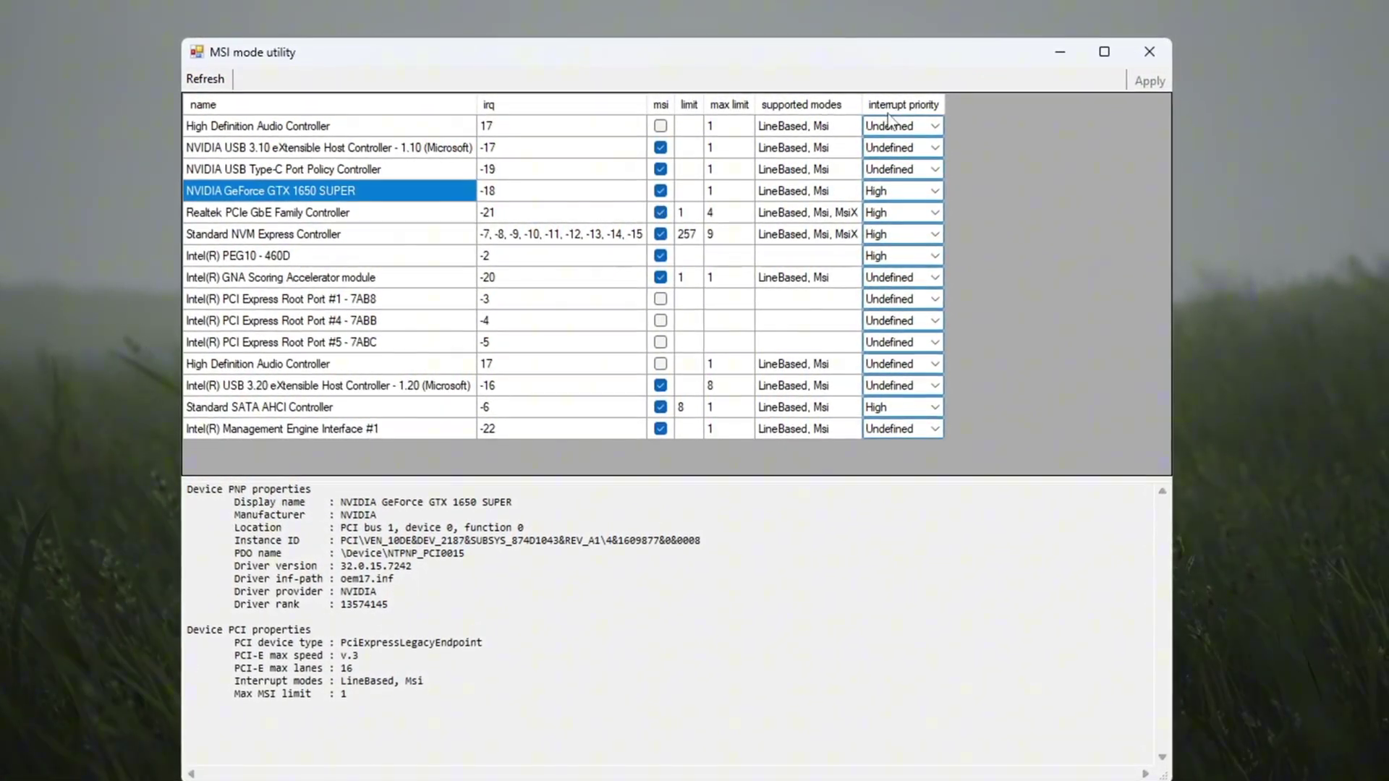
pyautogui.click(934, 191)
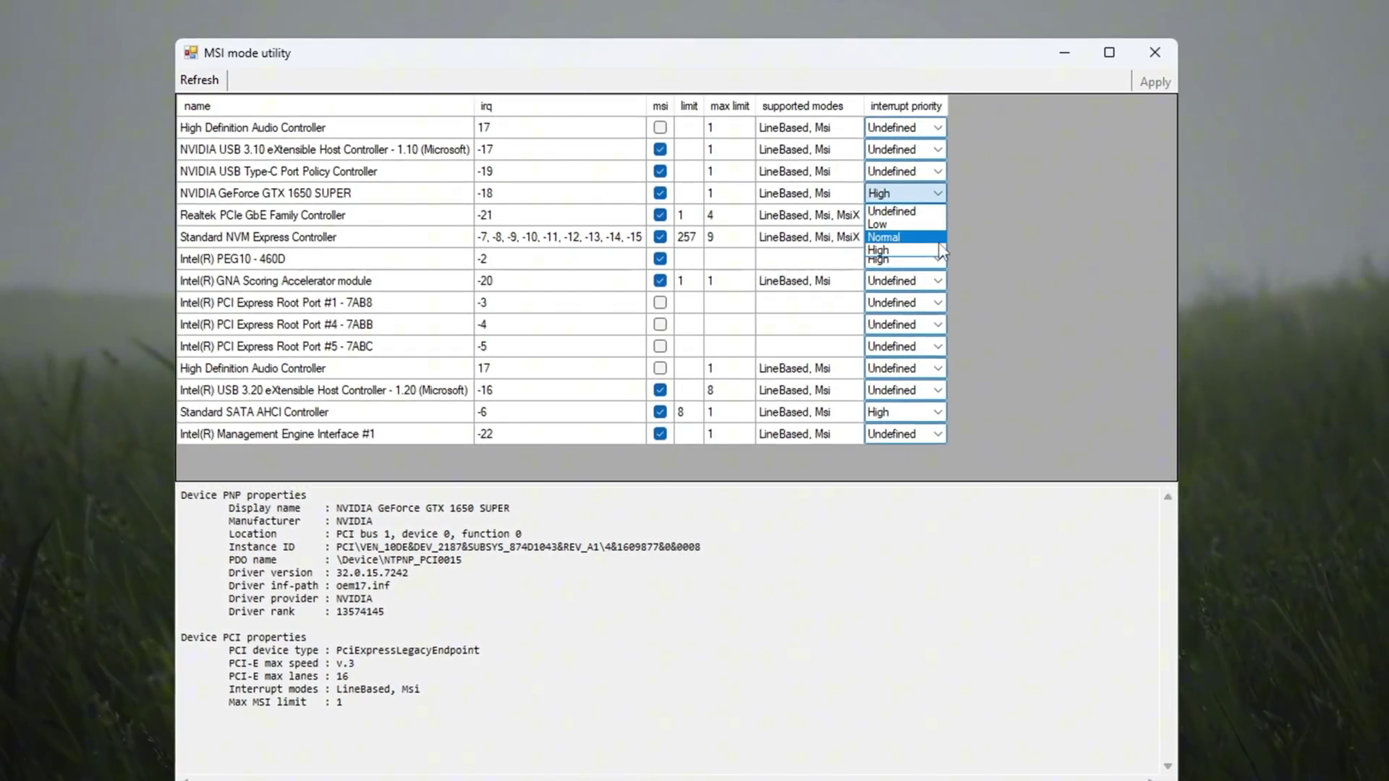
pyautogui.click(940, 250)
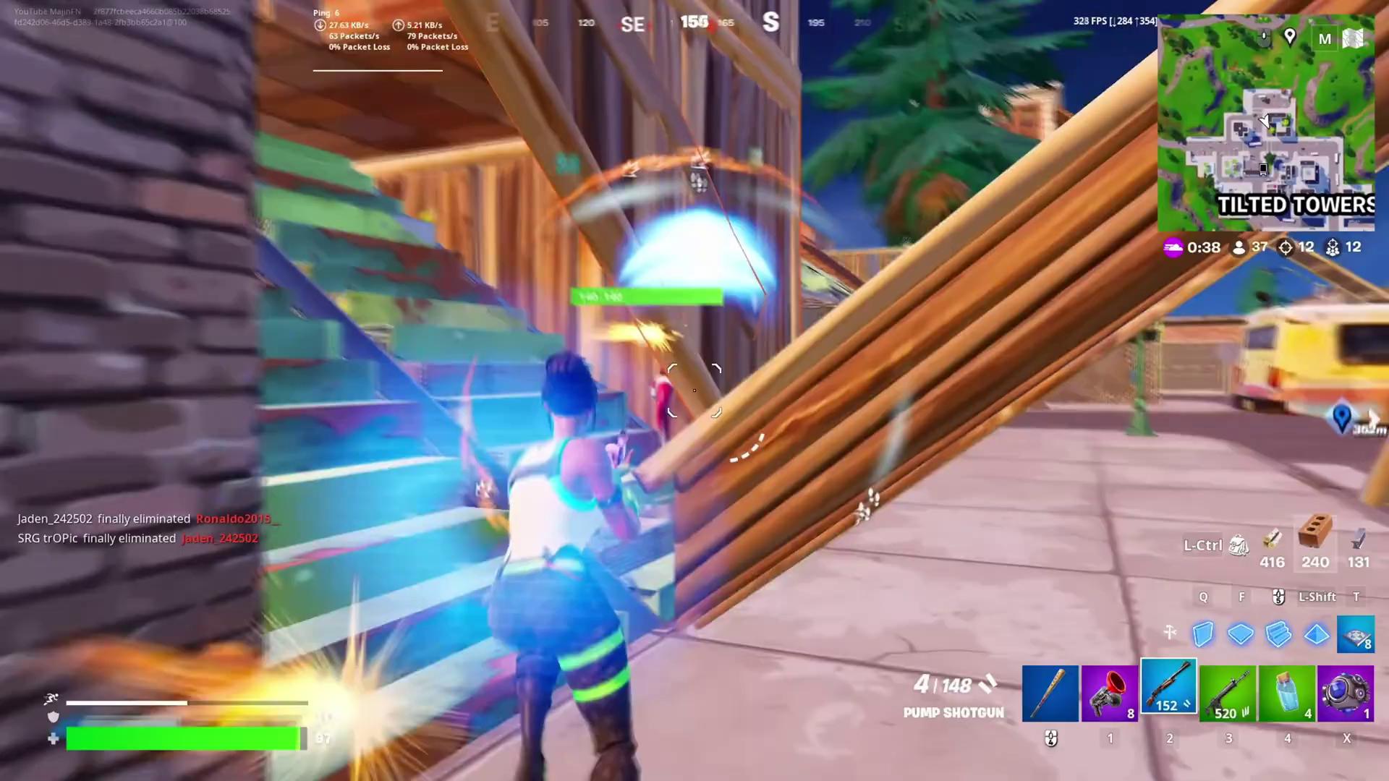
# - Swap between the Combat Assault Rifle and Pump Shotgun during the Fortnite fight
pyautogui.press('3')
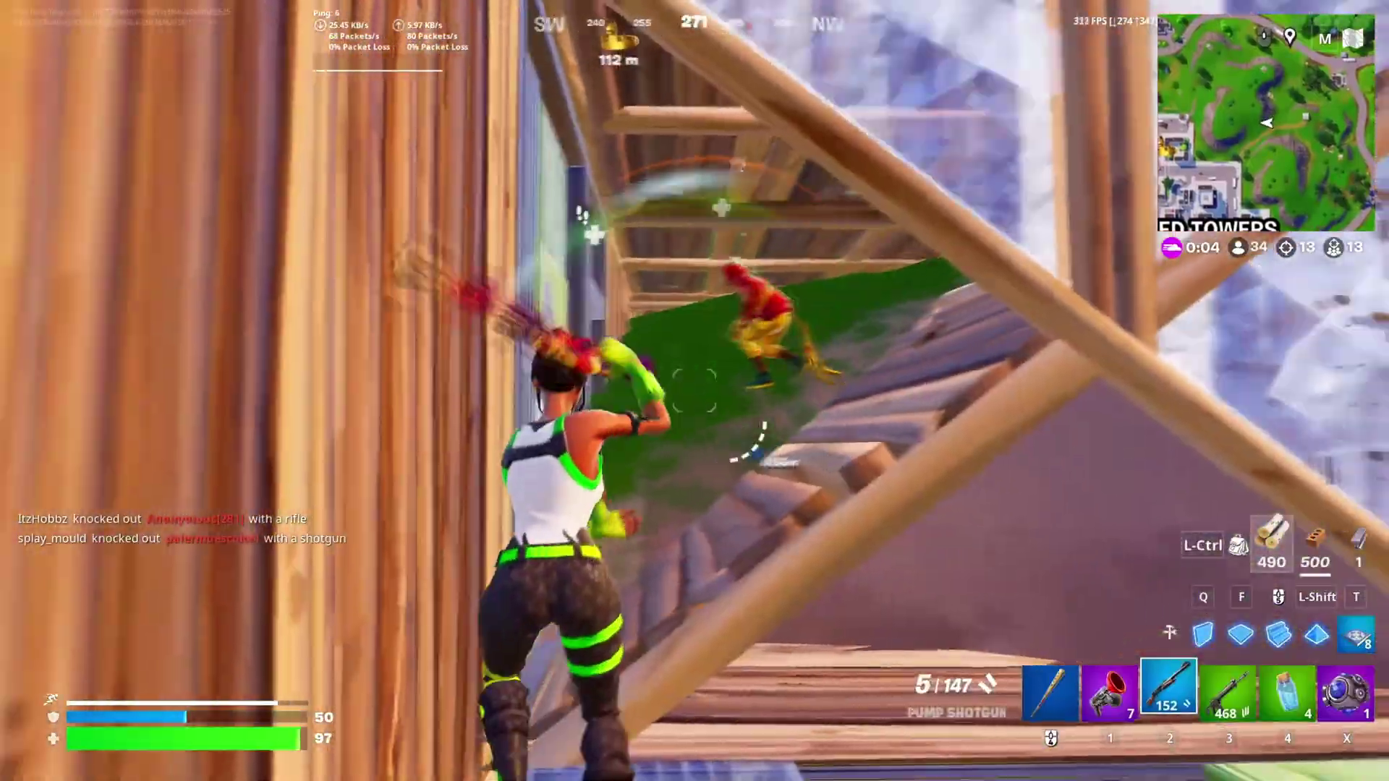
pyautogui.press('3')
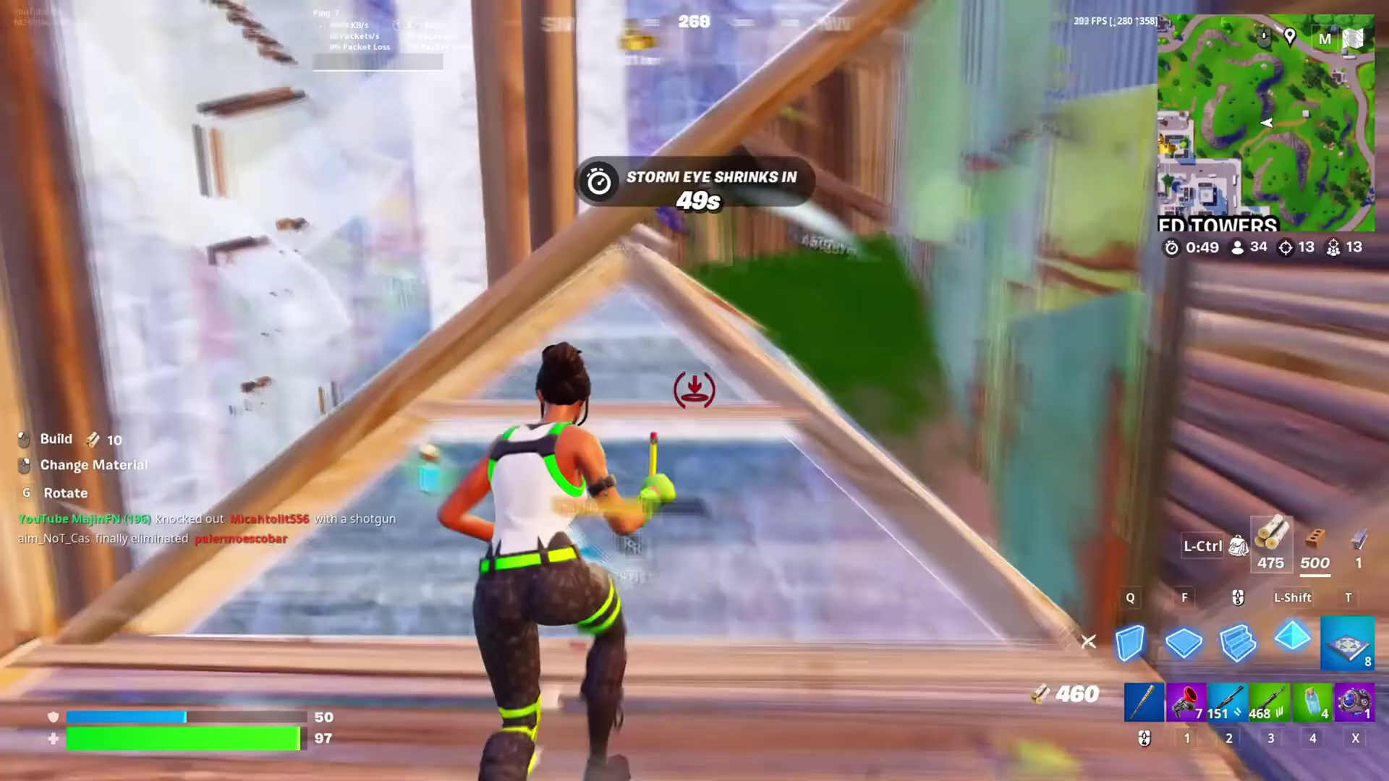
pyautogui.press('2')
pyautogui.press('3')
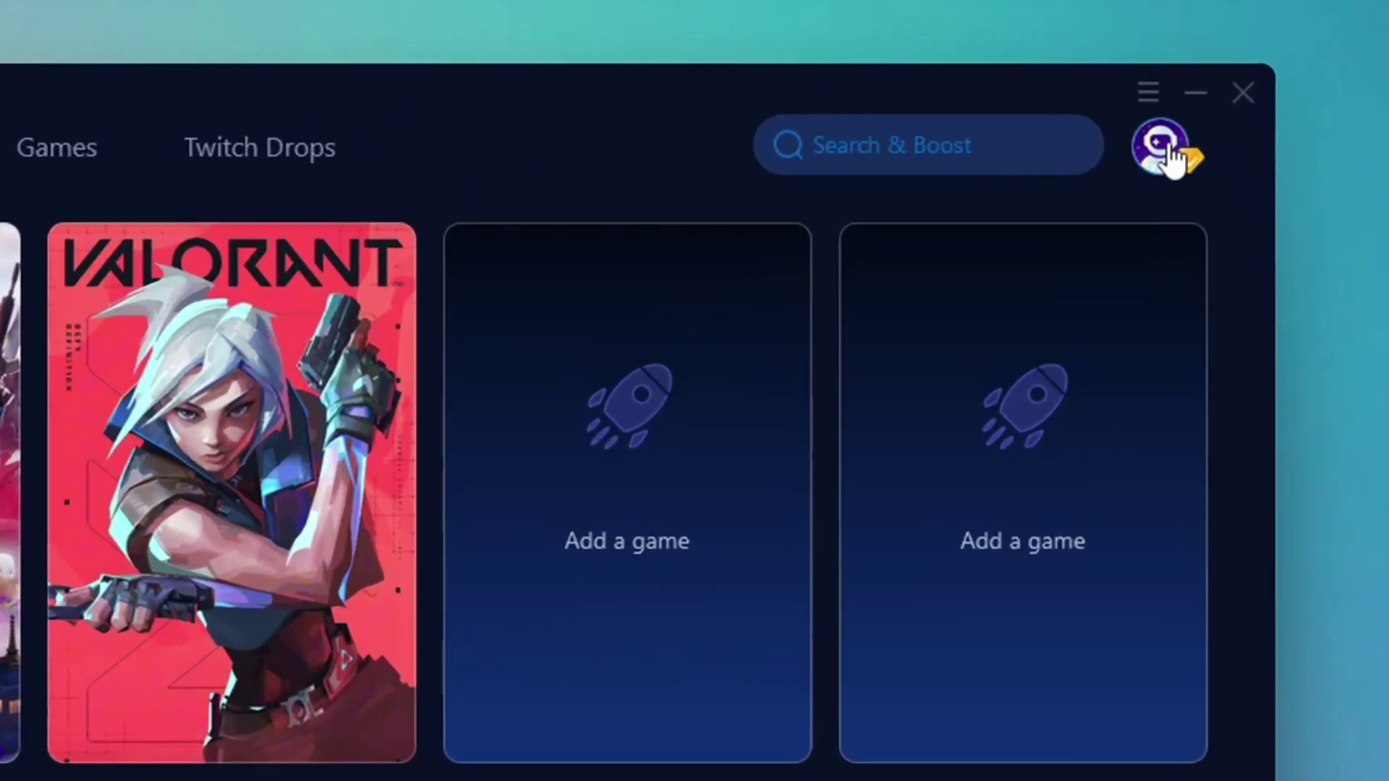
# - View the account profile, browse the supported games catalogue, then return to Home
pyautogui.click(1172, 152)
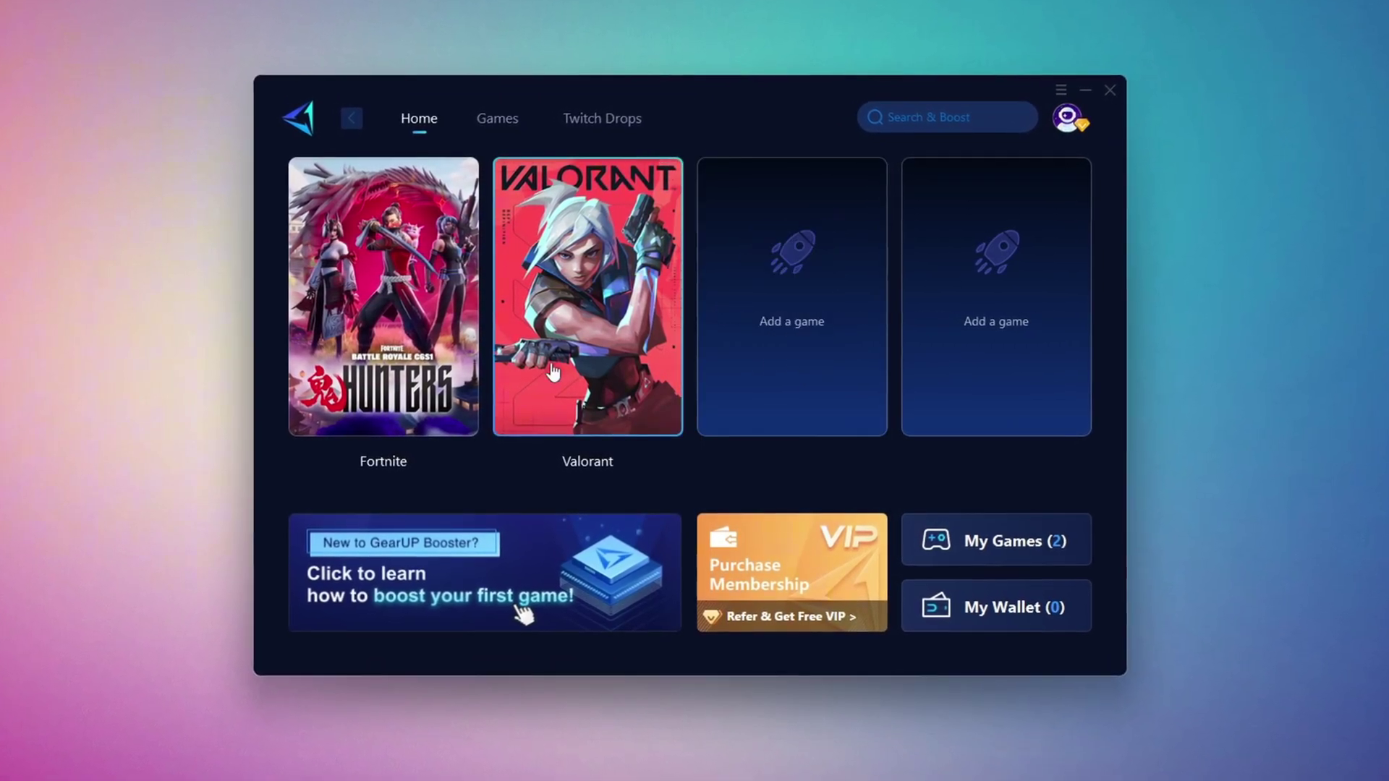
pyautogui.click(503, 121)
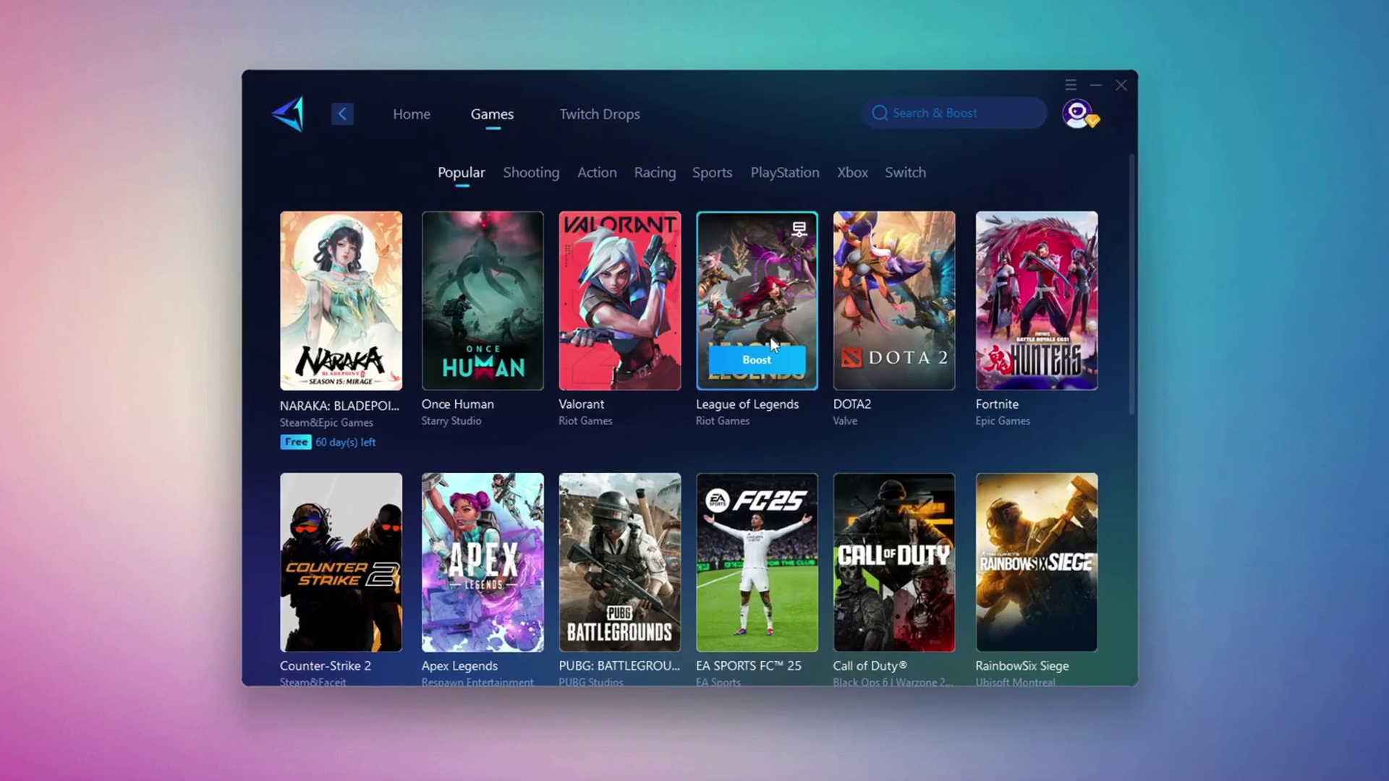
pyautogui.scroll(-5, 767, 333)
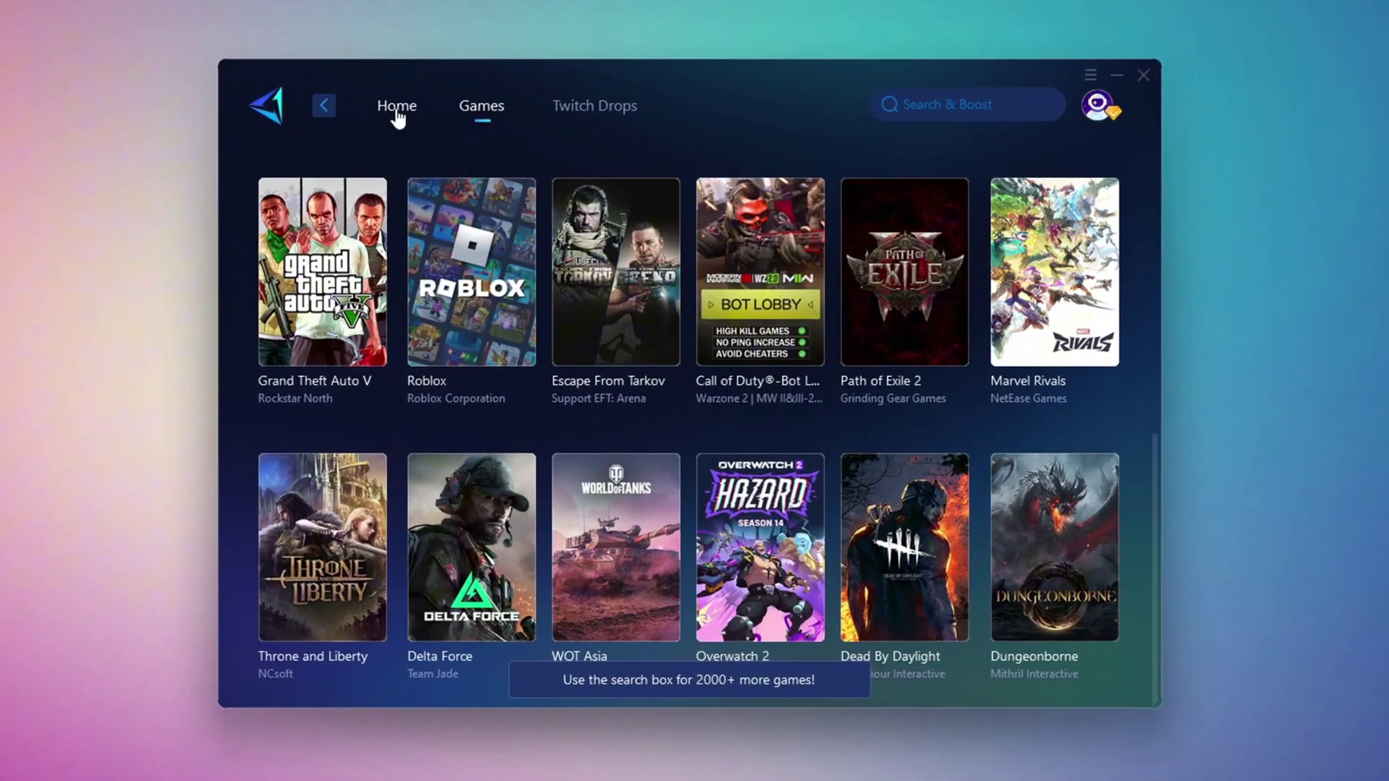
pyautogui.click(400, 114)
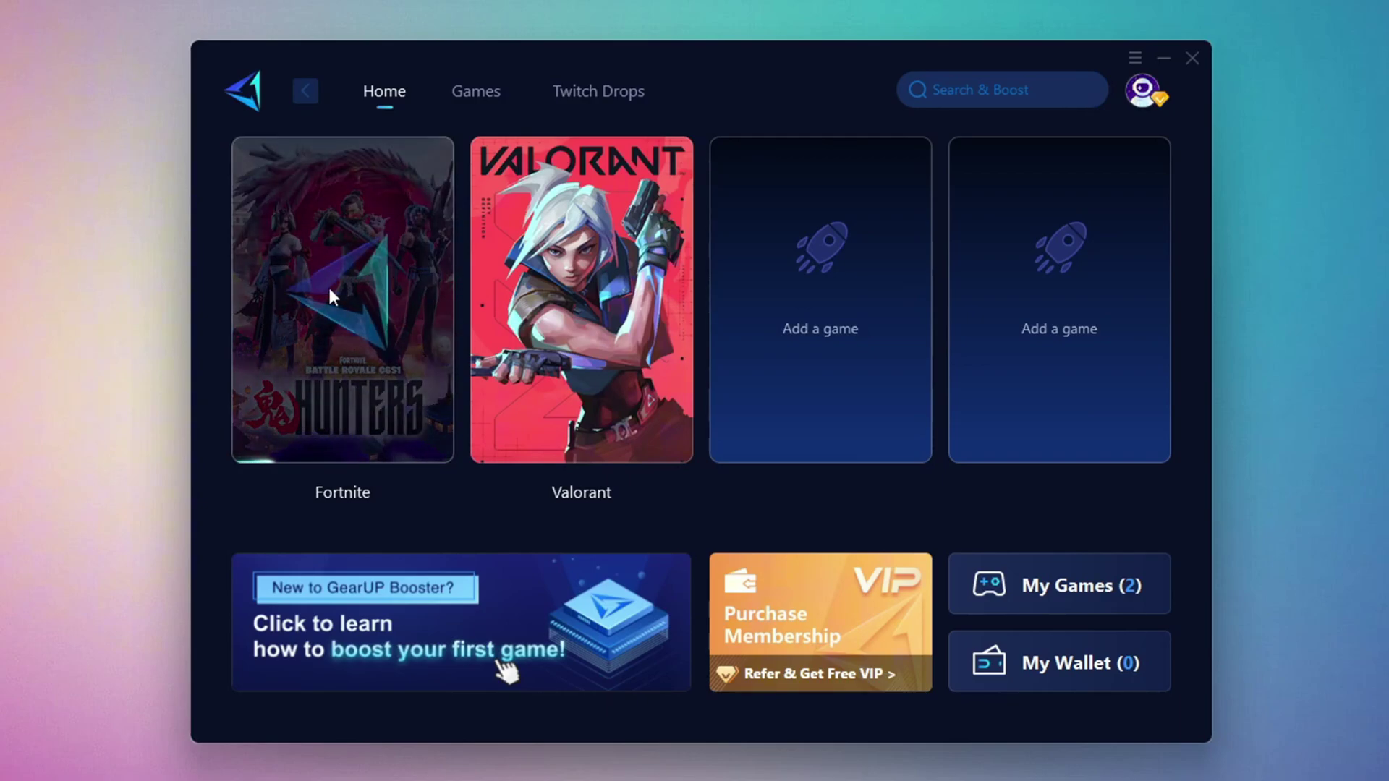
pyautogui.click(328, 285)
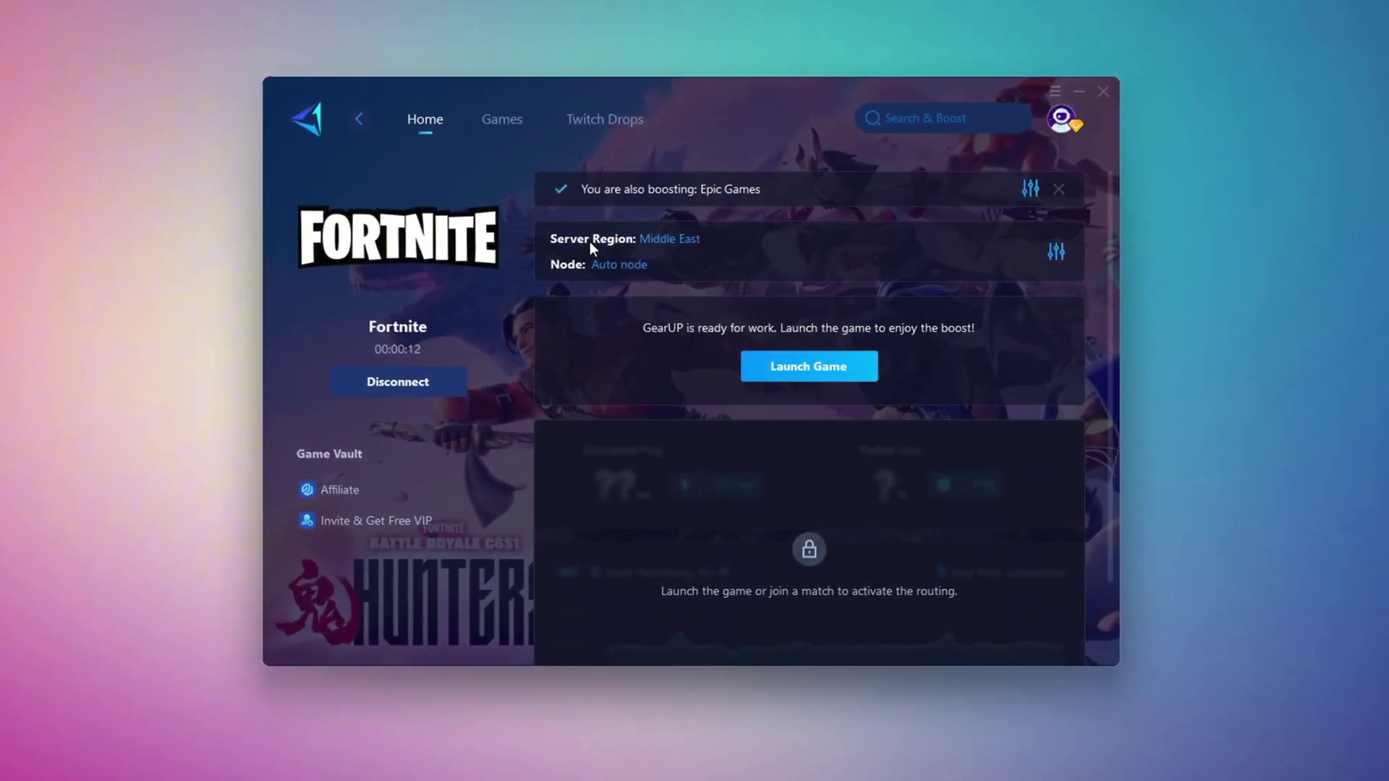
pyautogui.click(658, 250)
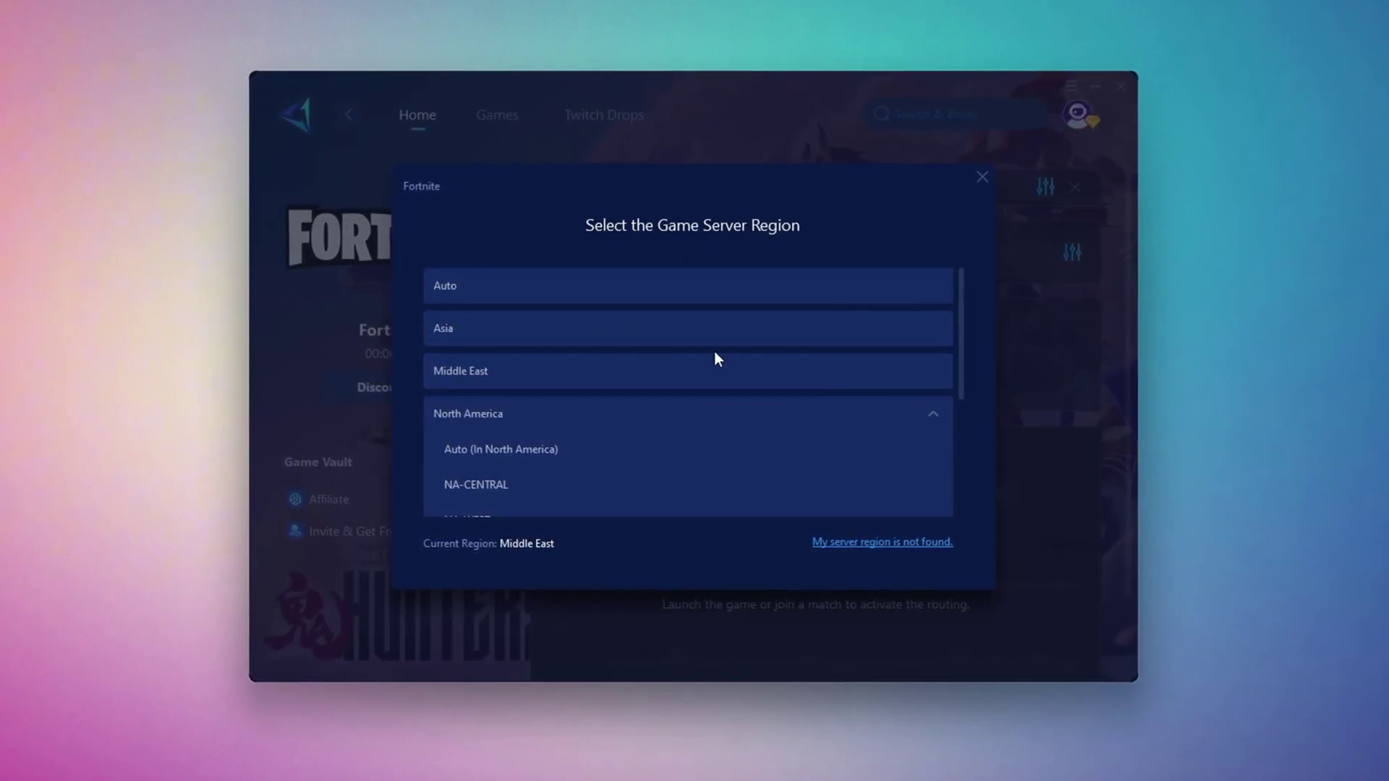
pyautogui.click(984, 177)
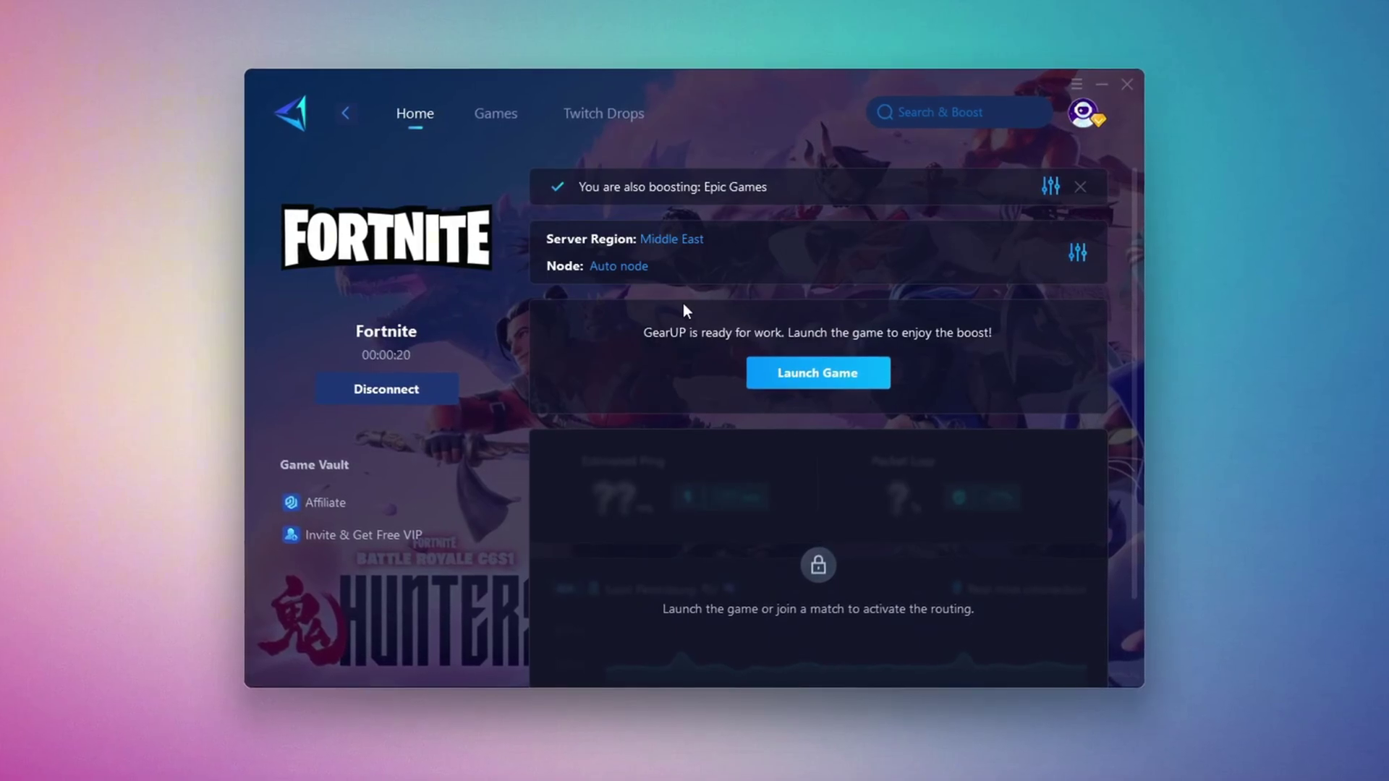
pyautogui.click(619, 269)
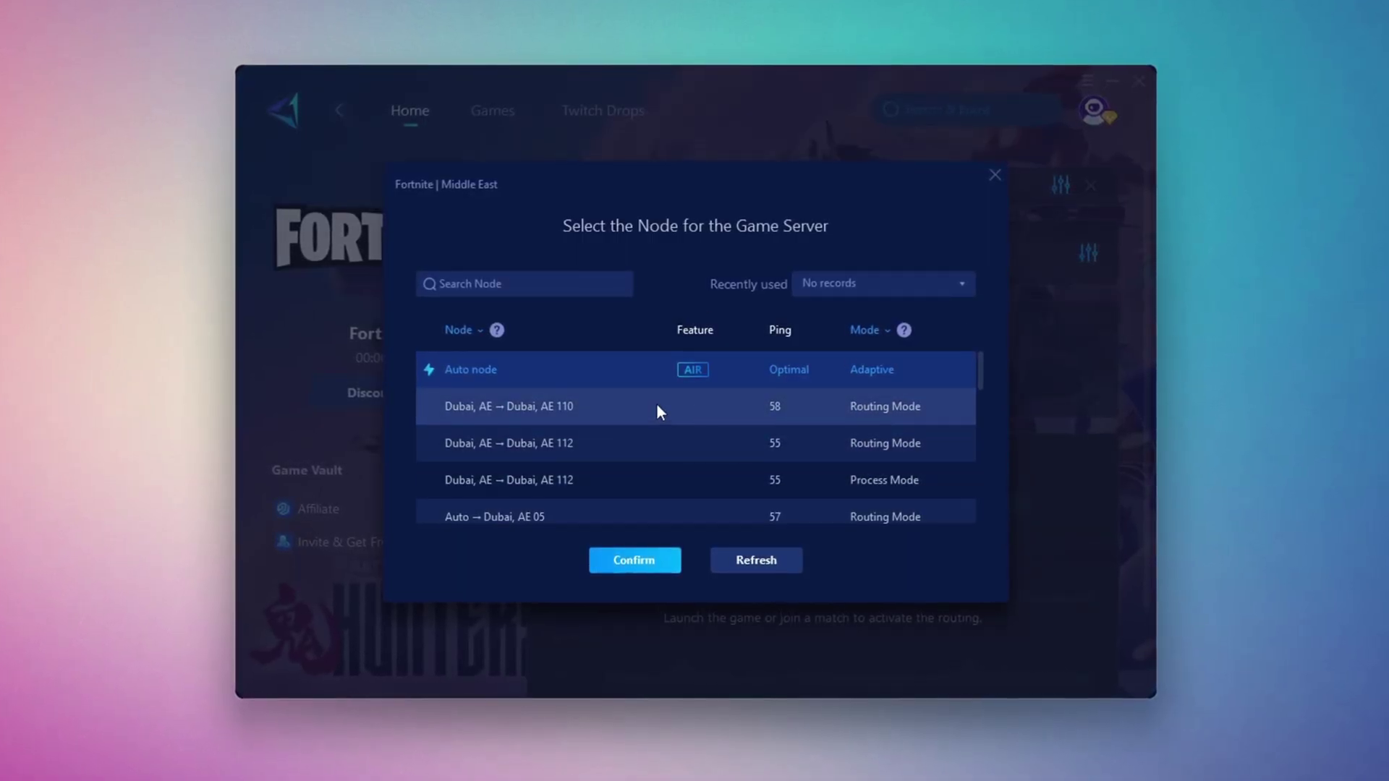
pyautogui.scroll(-1, 609, 380)
pyautogui.scroll(1, 746, 435)
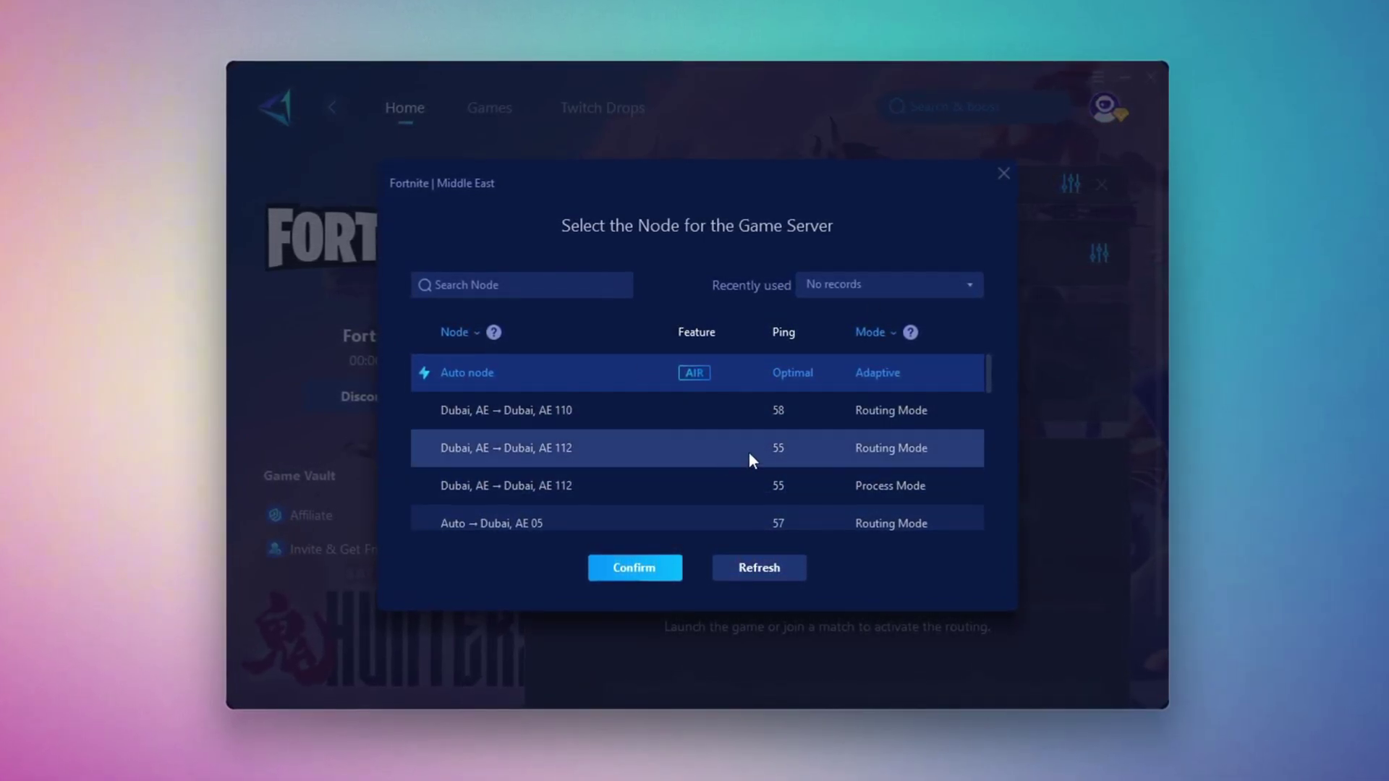
pyautogui.click(1005, 173)
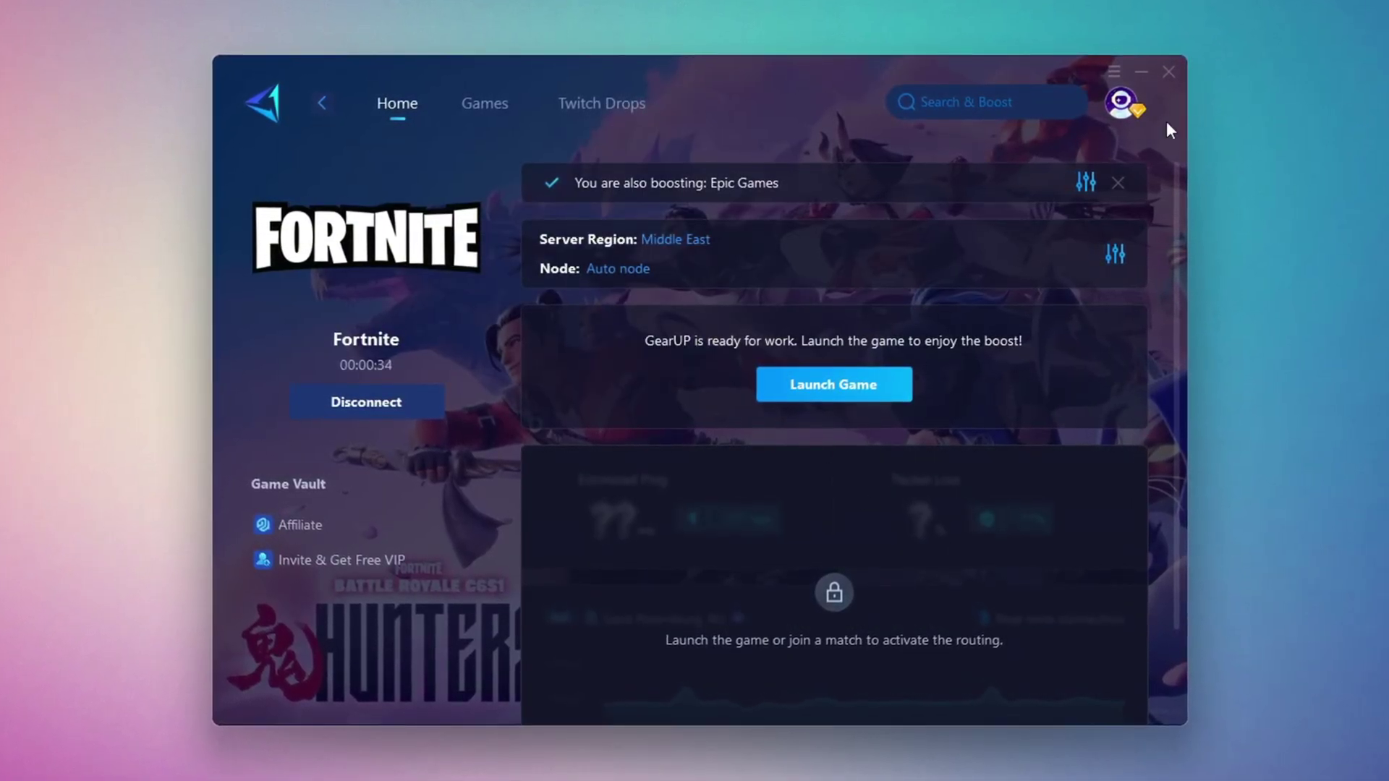
# - Close the booster window and keep fighting in Fortnite, building a wall and switching weapons
pyautogui.click(1172, 72)
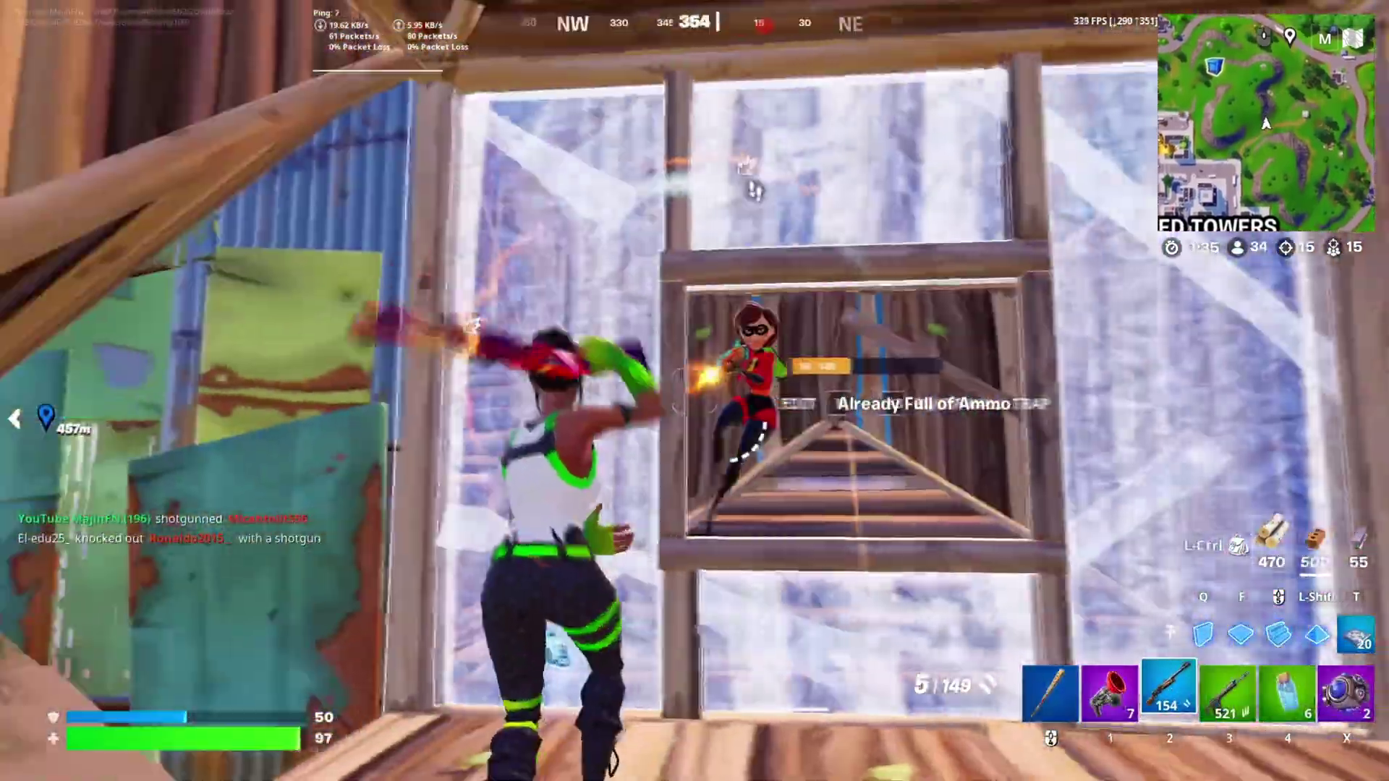
pyautogui.press('q')
pyautogui.click(694, 391)
pyautogui.press('2')
pyautogui.click(694, 390)
pyautogui.press('3')
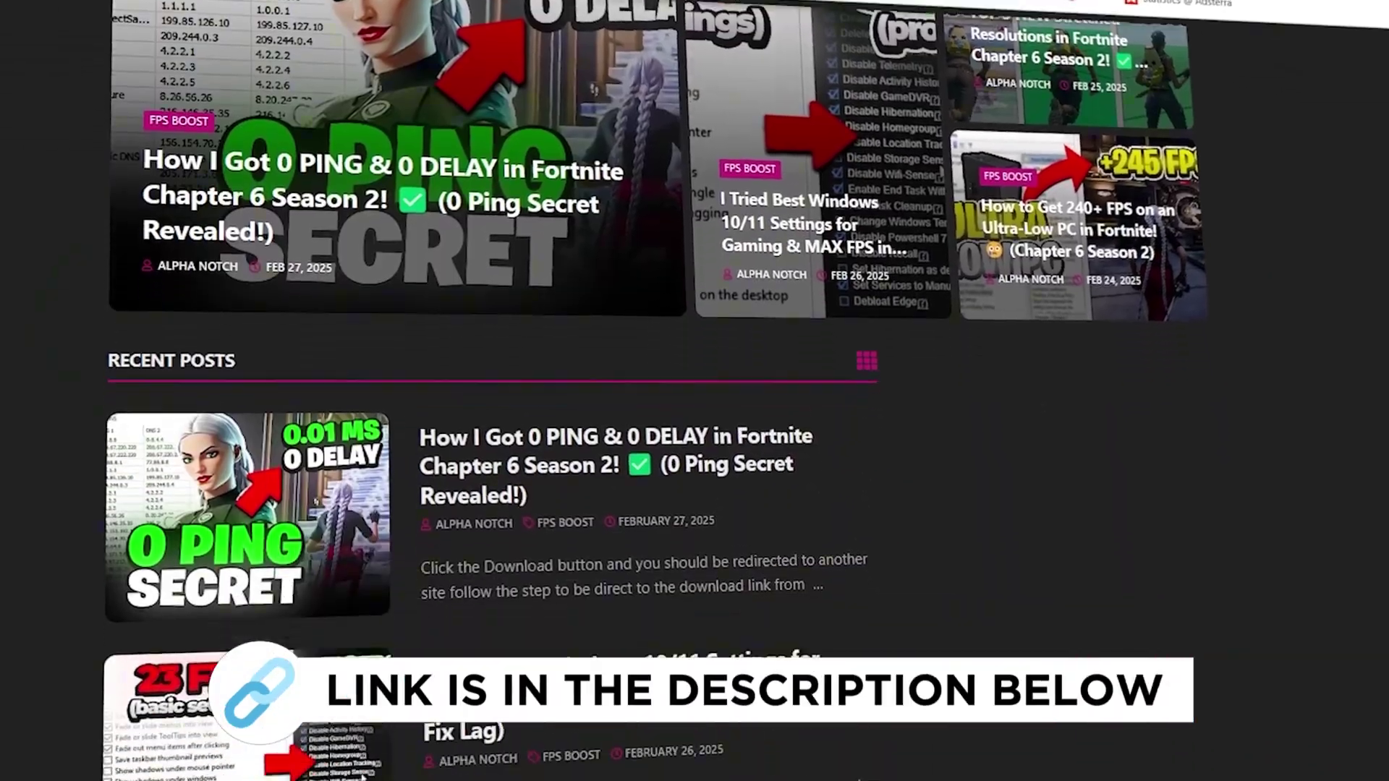
# - Open the 4-ISLC folder and launch the ISLC application, dismissing the already-running notice
pyautogui.scroll(-8, 506, 390)
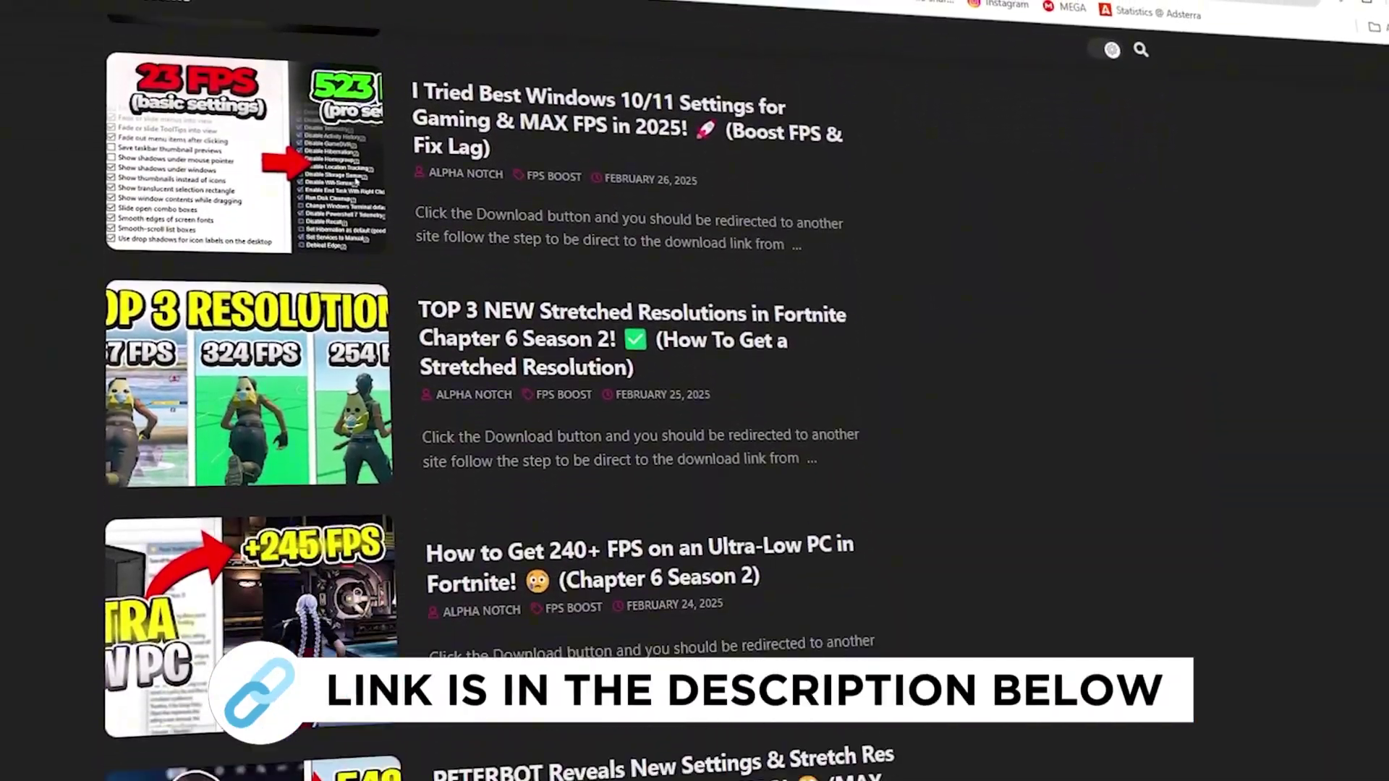
pyautogui.scroll(-5, 506, 391)
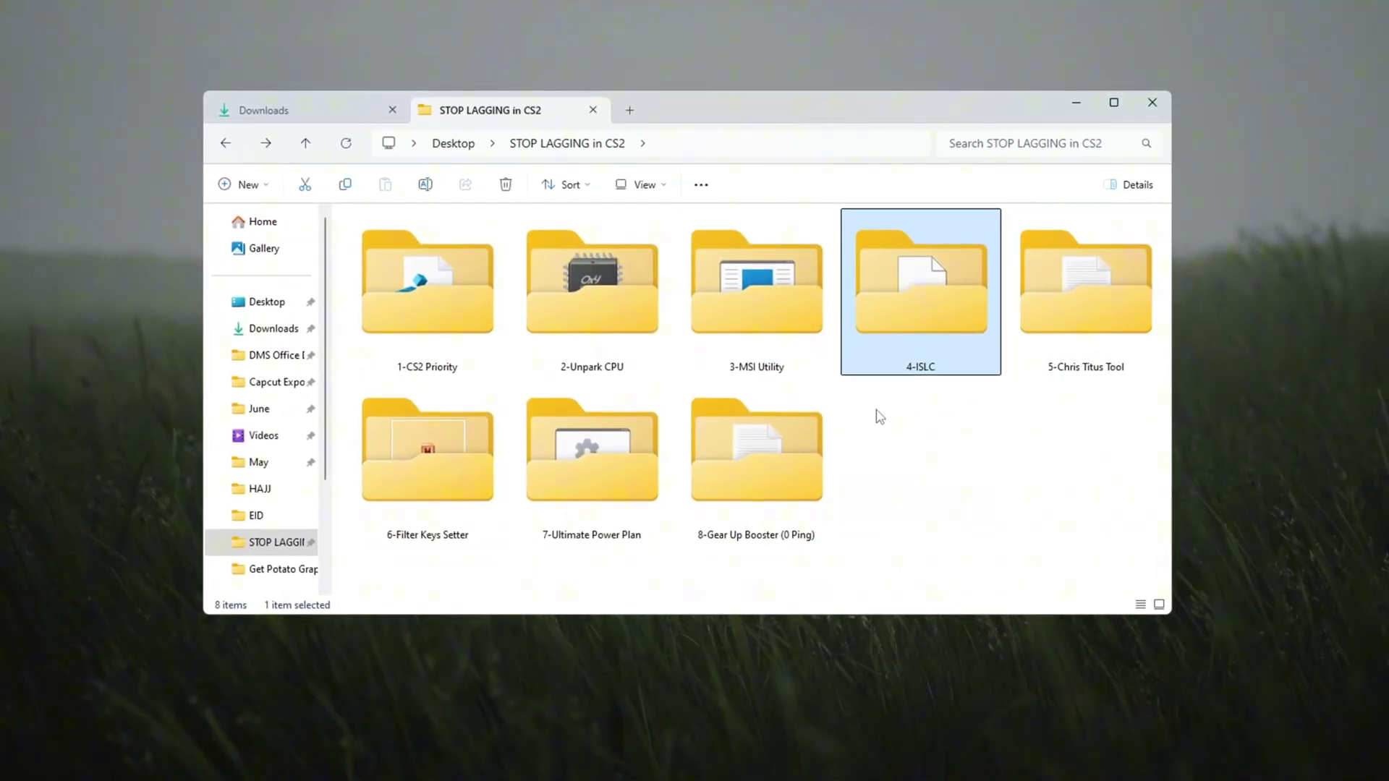
pyautogui.doubleClick(928, 315)
pyautogui.click(394, 246)
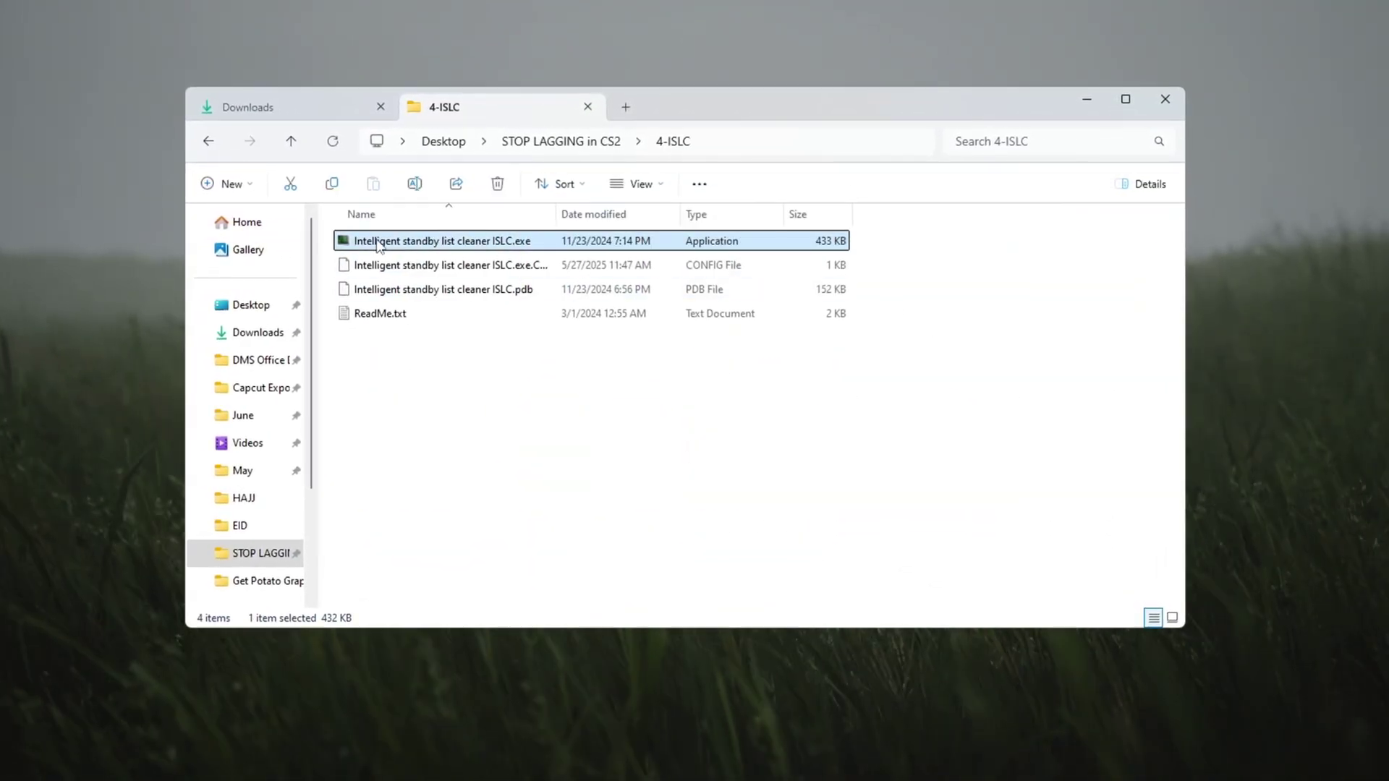
pyautogui.press('Return')
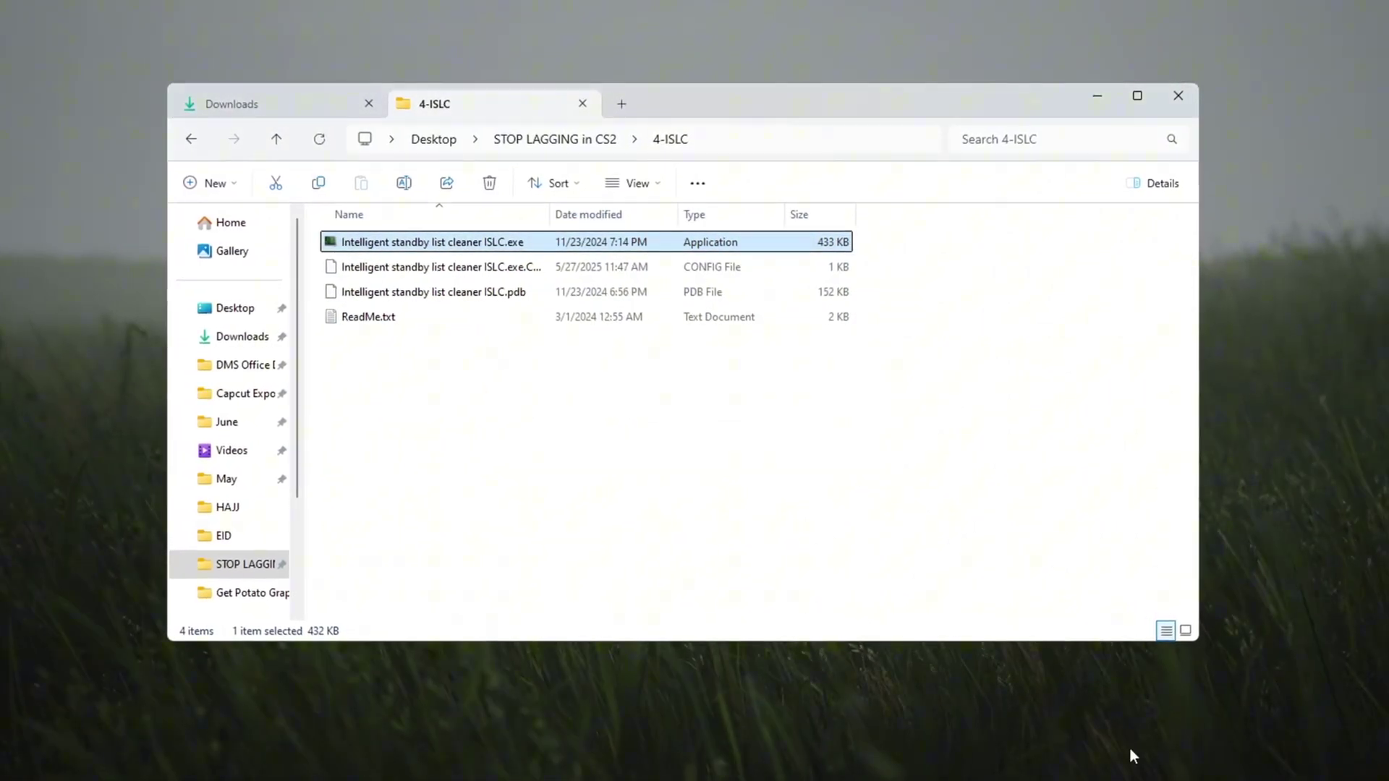
# - Bring the Intelligent standby list cleaner window to the centre and stop monitoring
pyautogui.click(1272, 776)
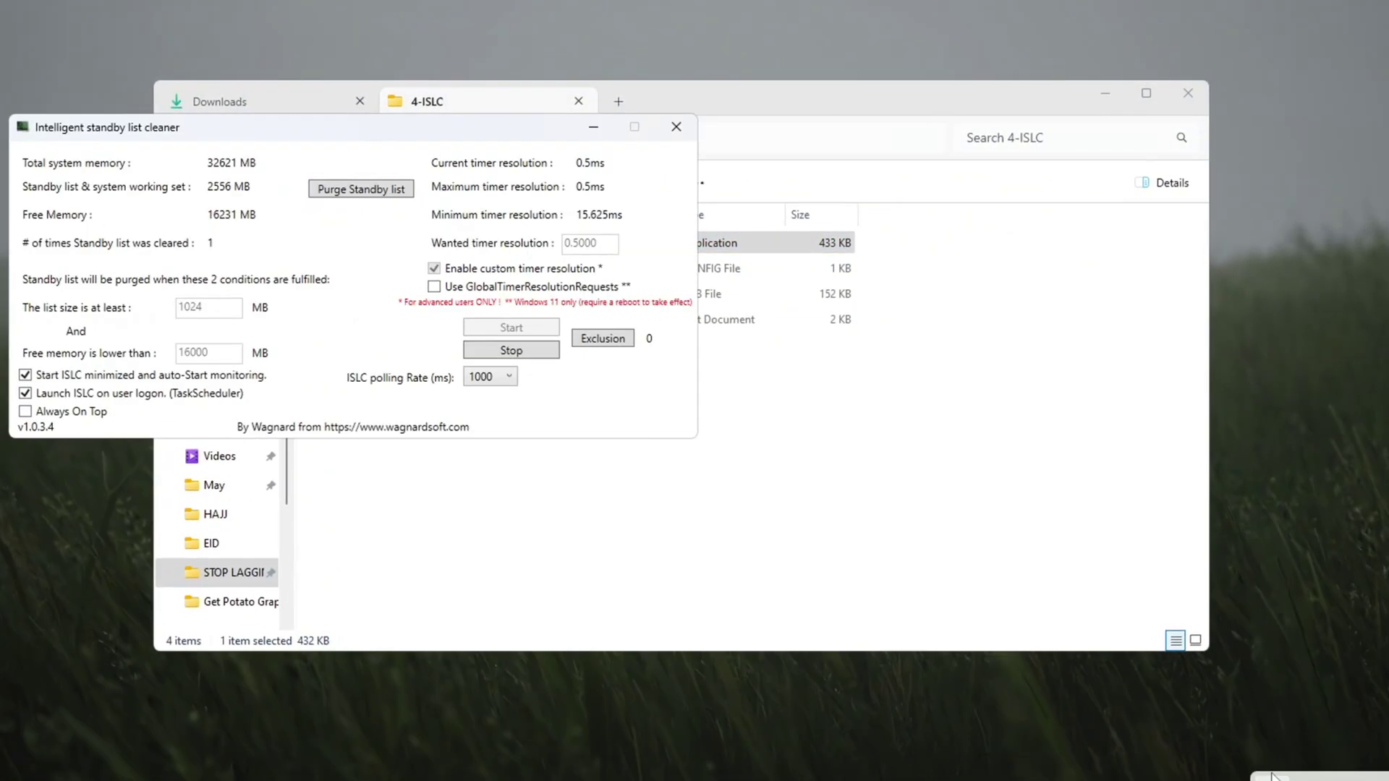
pyautogui.click(1111, 90)
pyautogui.moveTo(320, 137); pyautogui.dragTo(692, 166)
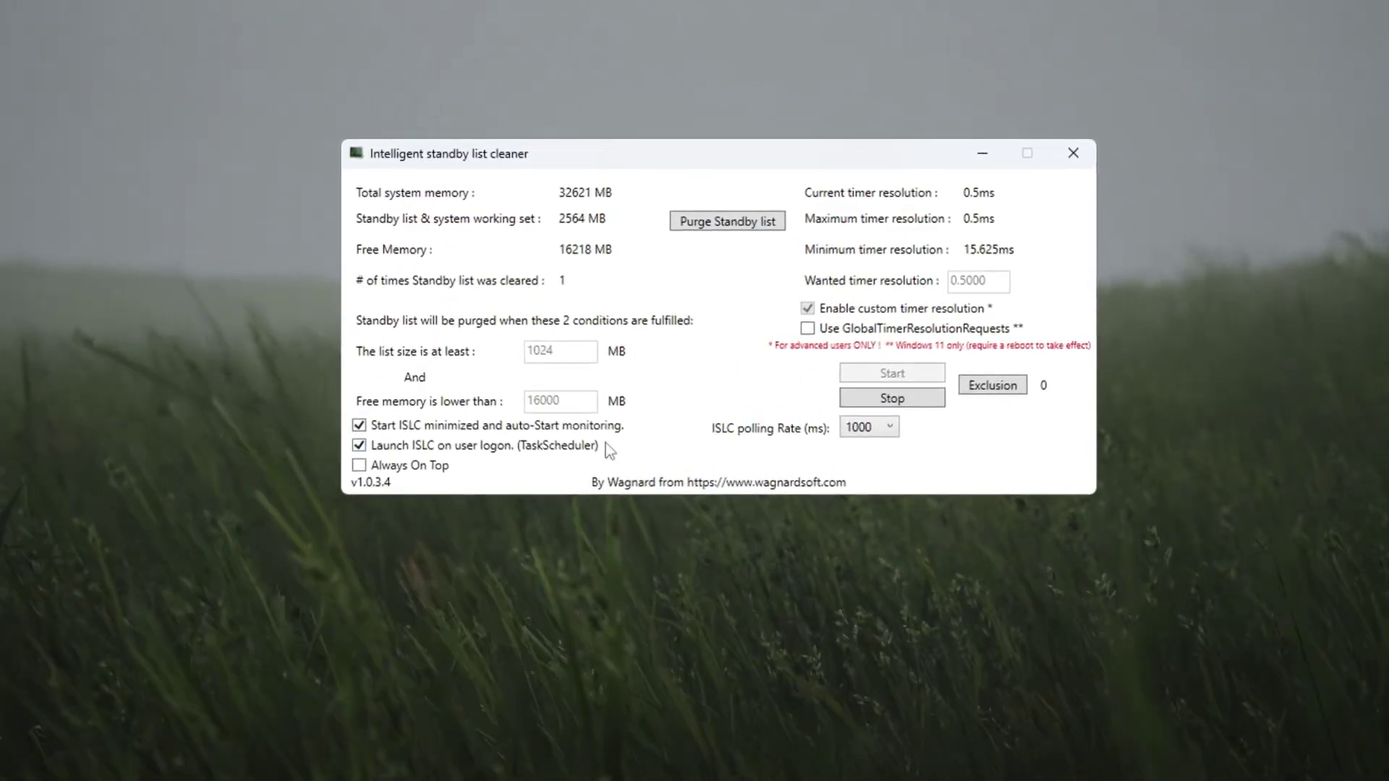
pyautogui.click(913, 406)
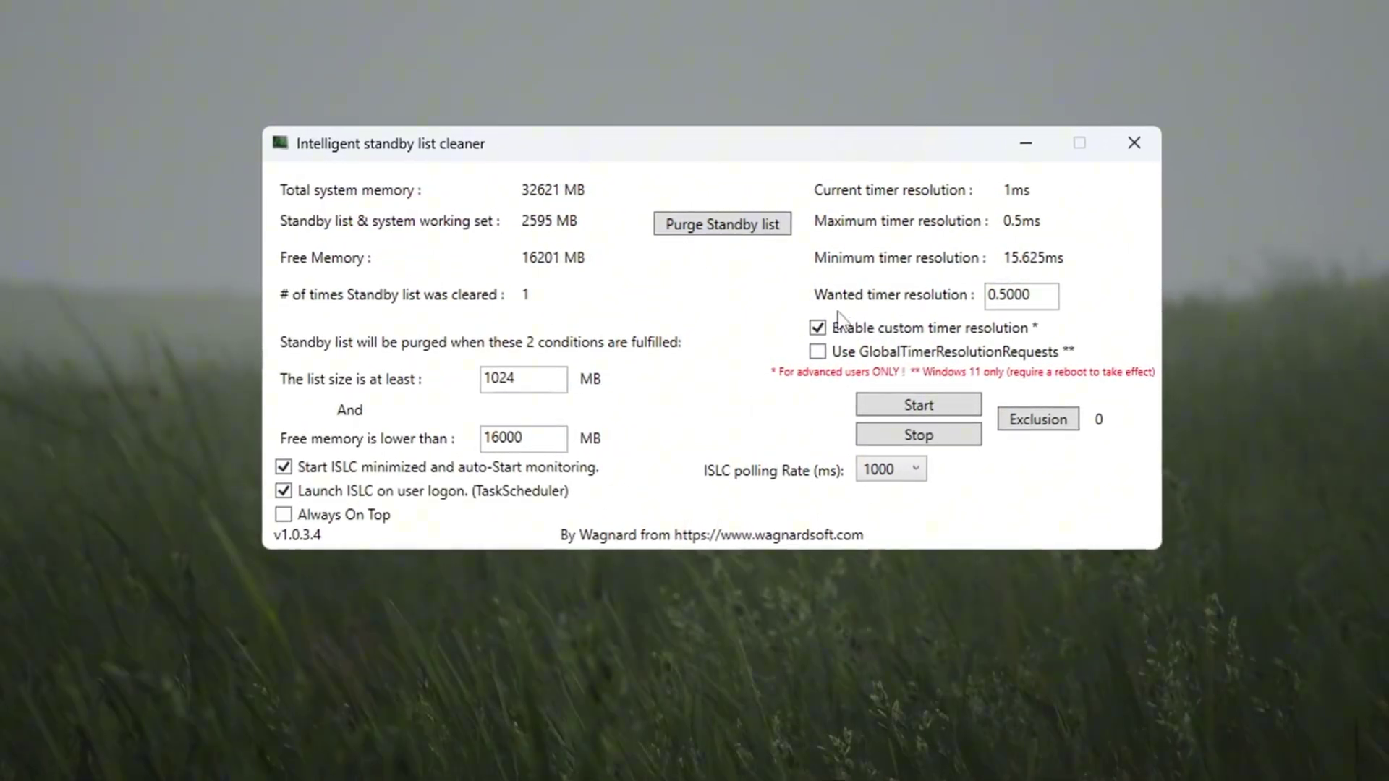
# - Enable custom timer resolution at 0.5000 ms and keep polling at 1000 ms
pyautogui.click(818, 329)
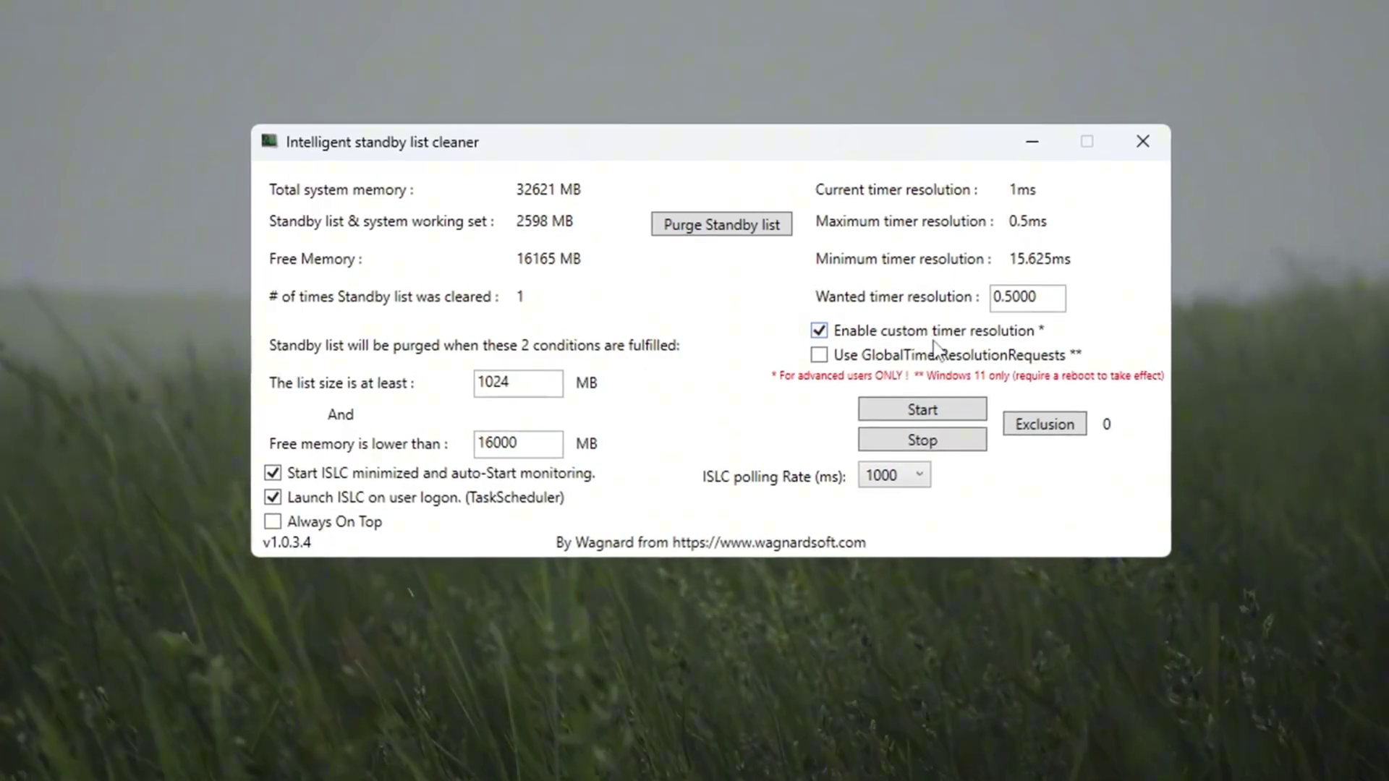
pyautogui.doubleClick(1052, 307)
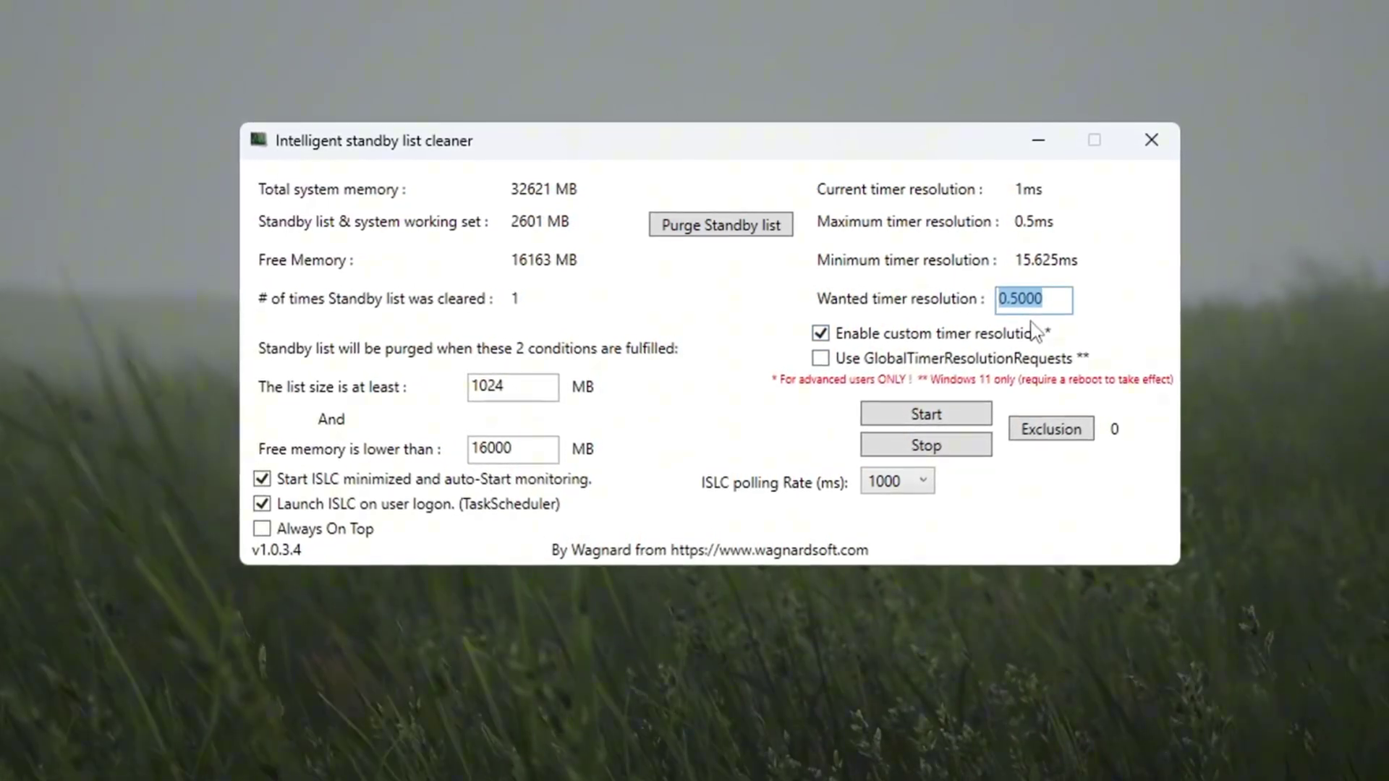
pyautogui.click(888, 483)
pyautogui.click(850, 536)
pyautogui.click(901, 488)
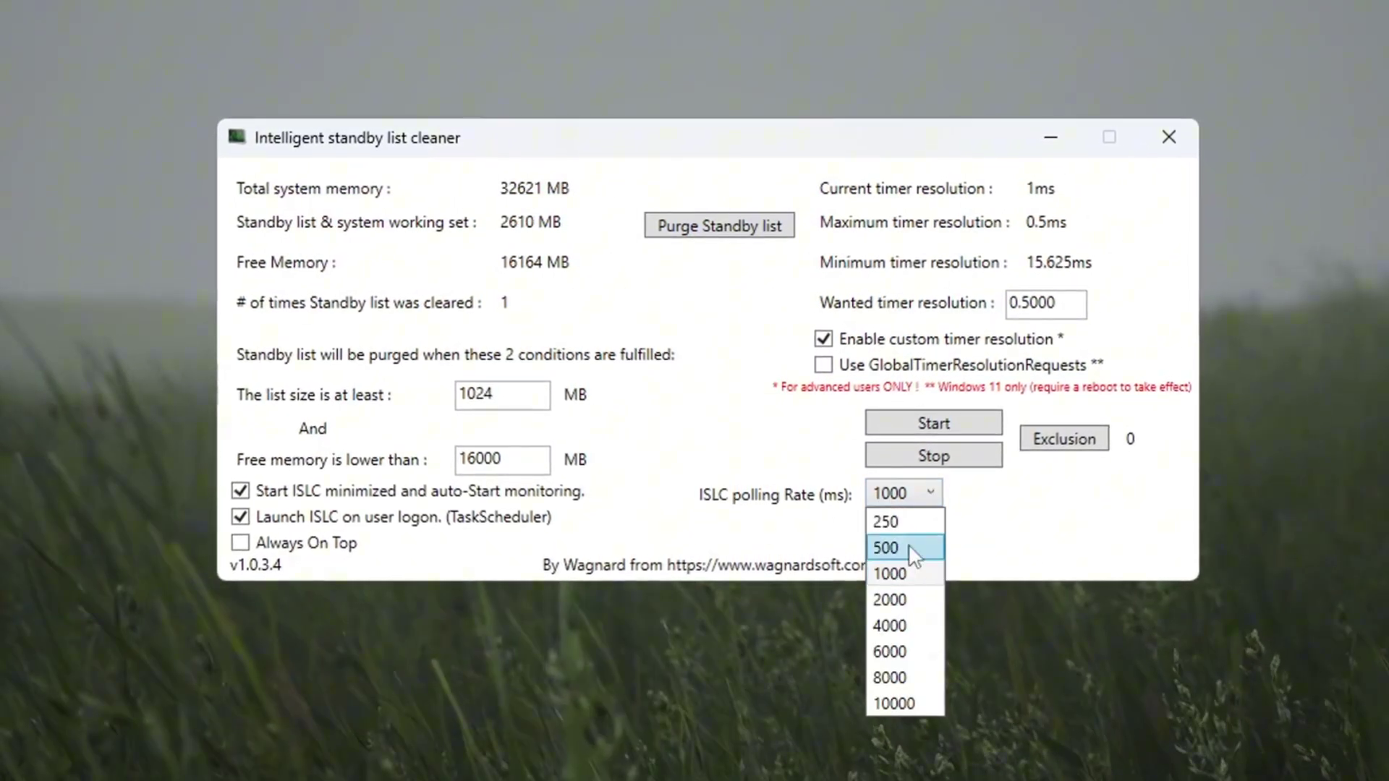
pyautogui.click(894, 577)
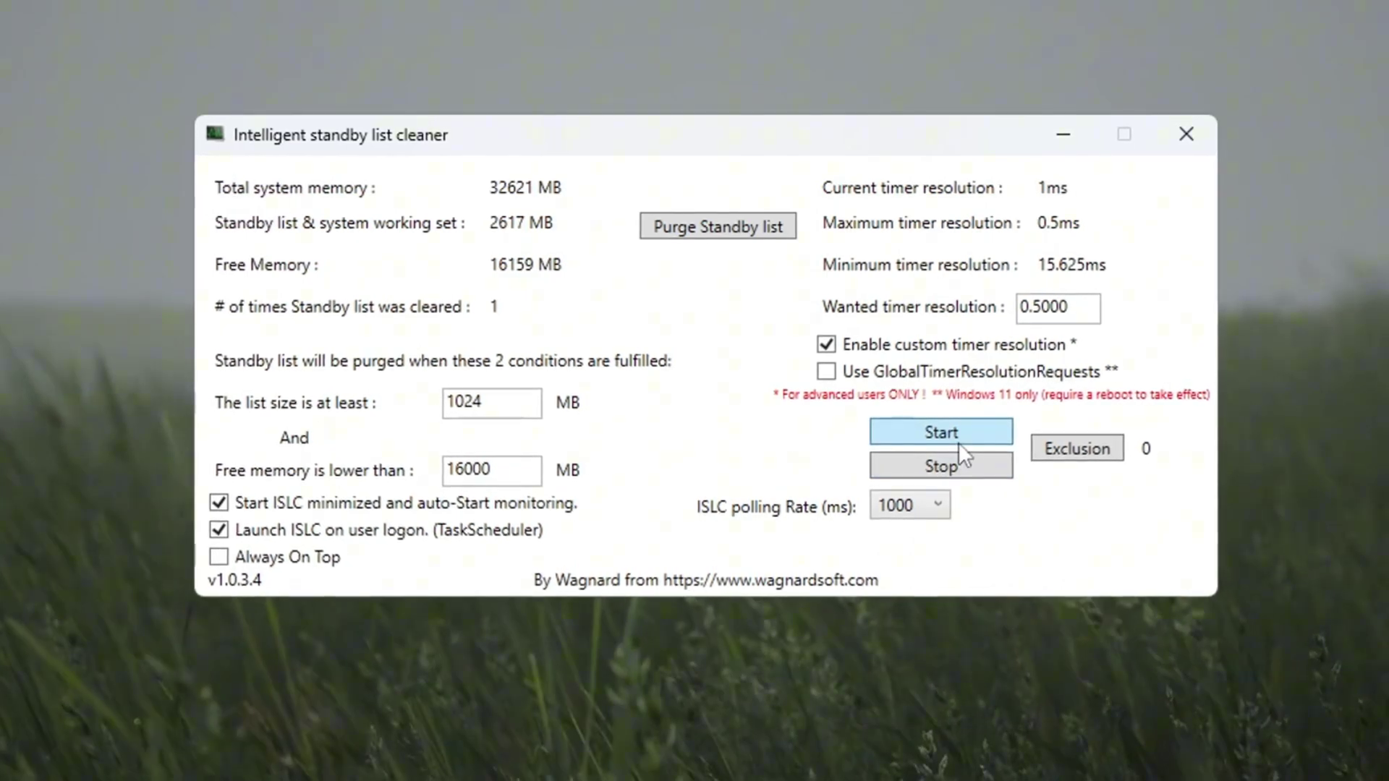
# - Start monitoring with the new settings and purge the standby list twice
pyautogui.click(954, 437)
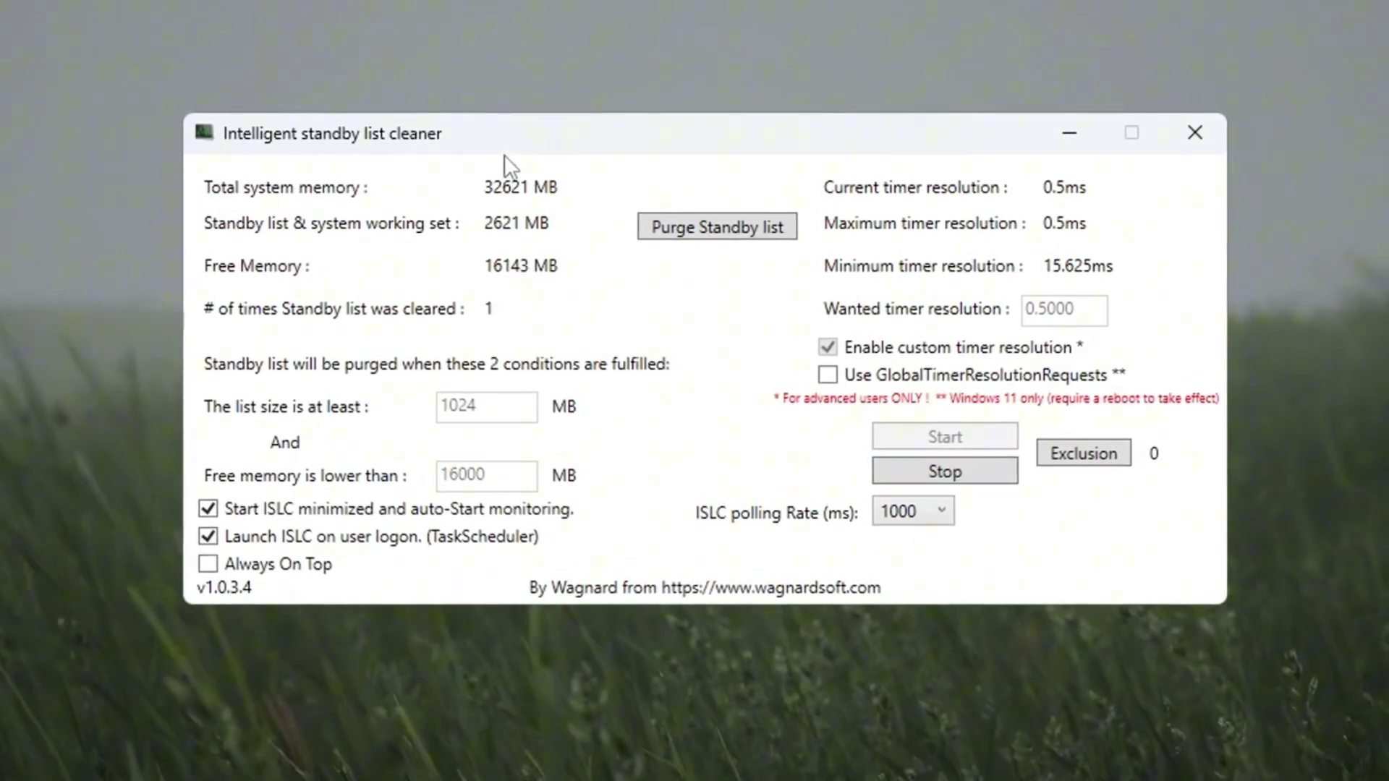
pyautogui.click(757, 227)
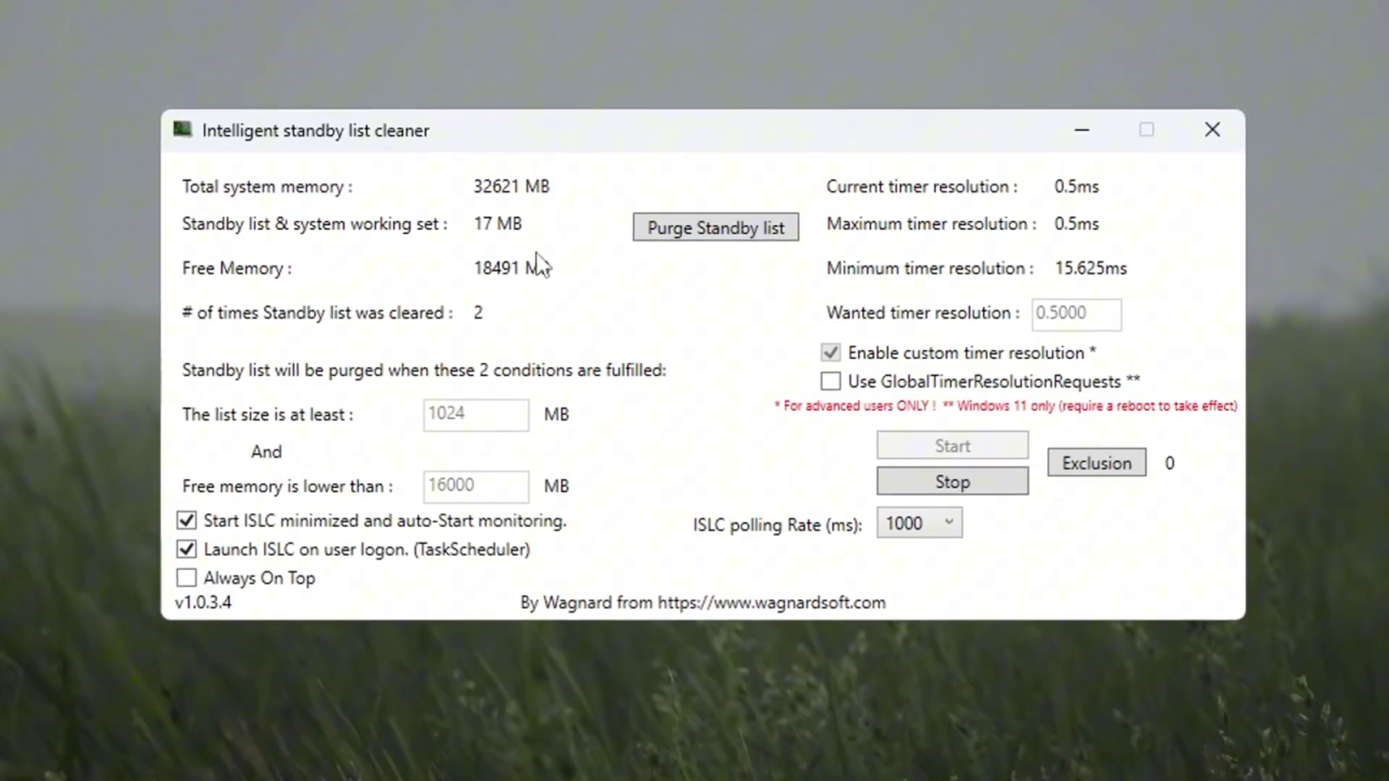
pyautogui.click(719, 230)
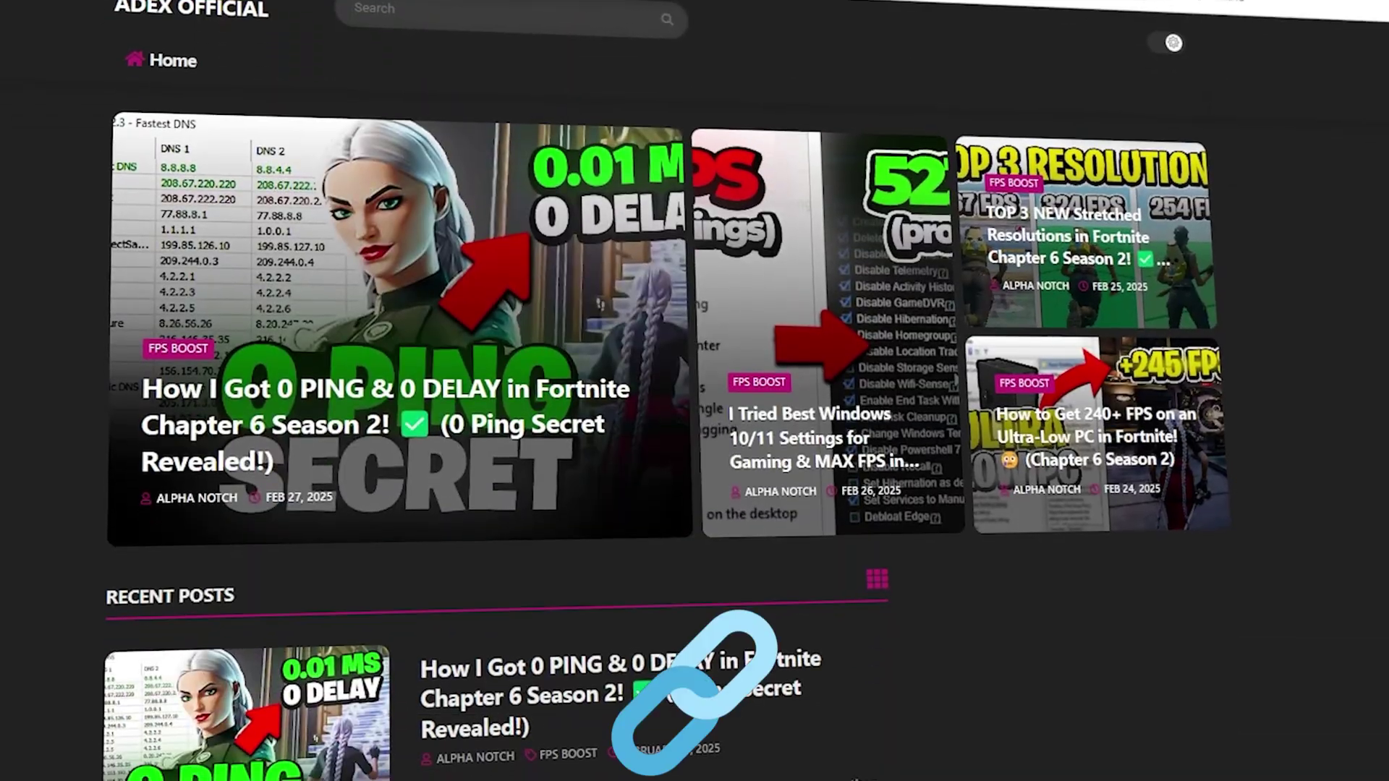
# - Scroll File Explorer down to reach the 5-Chris Titus Tool folder
pyautogui.scroll(-8, 694, 391)
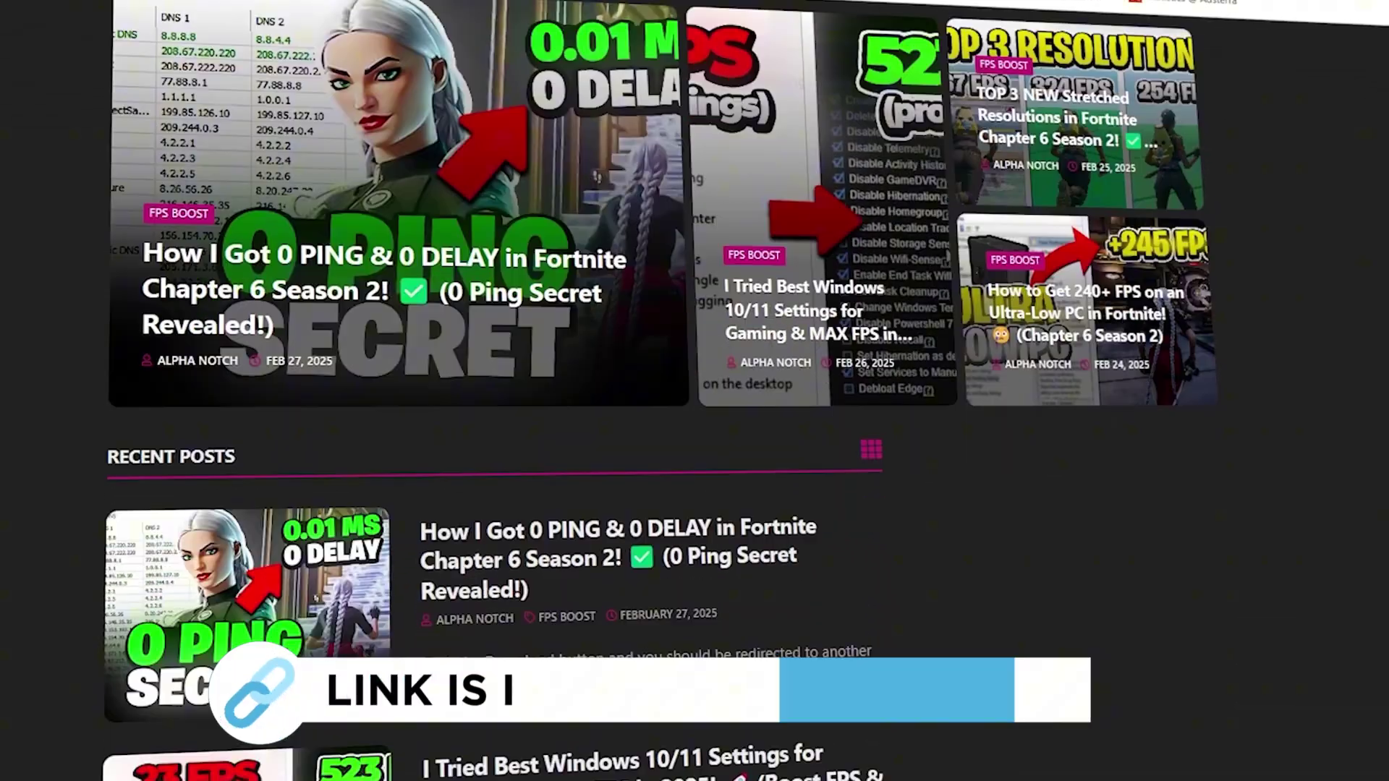
pyautogui.scroll(-8, 694, 390)
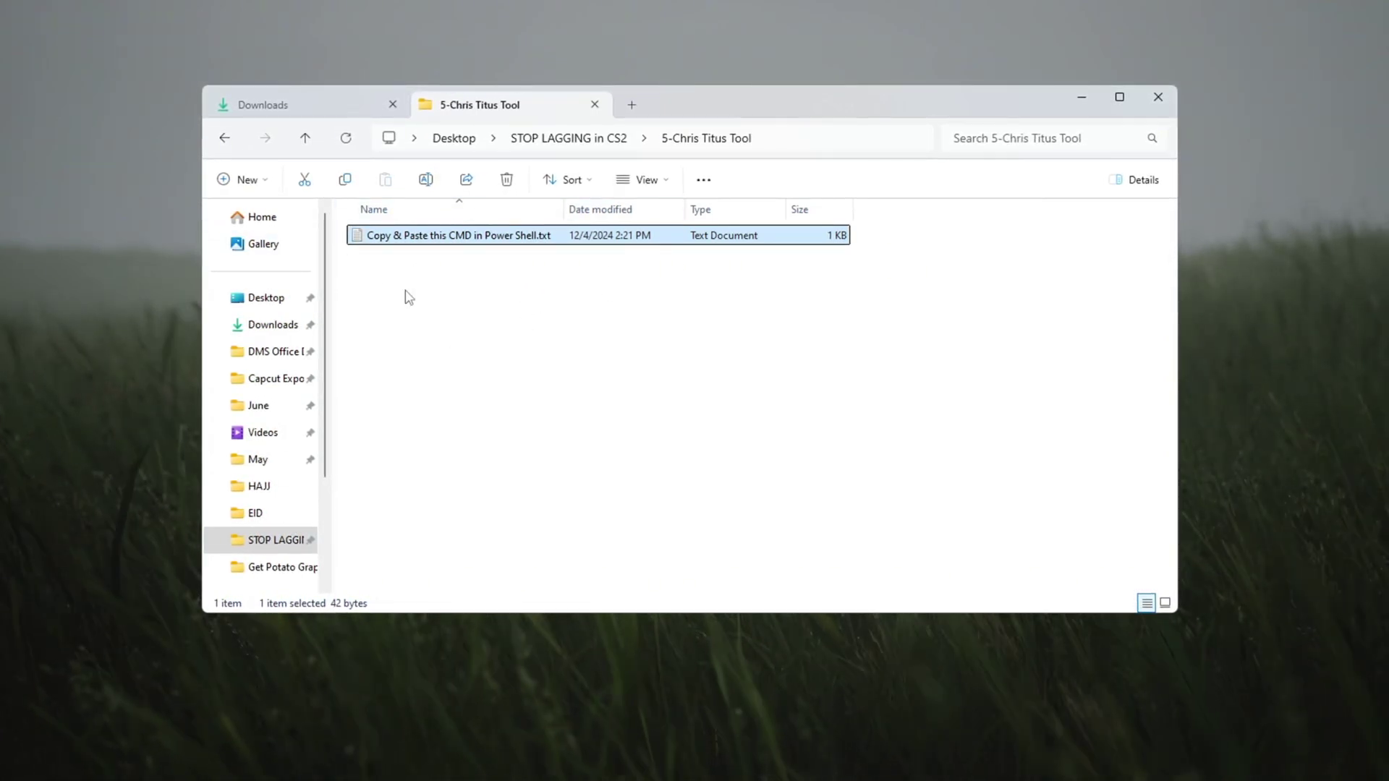
# - Copy the christitus.com/win command from the text file and run it in administrator PowerShell
pyautogui.doubleClick(487, 239)
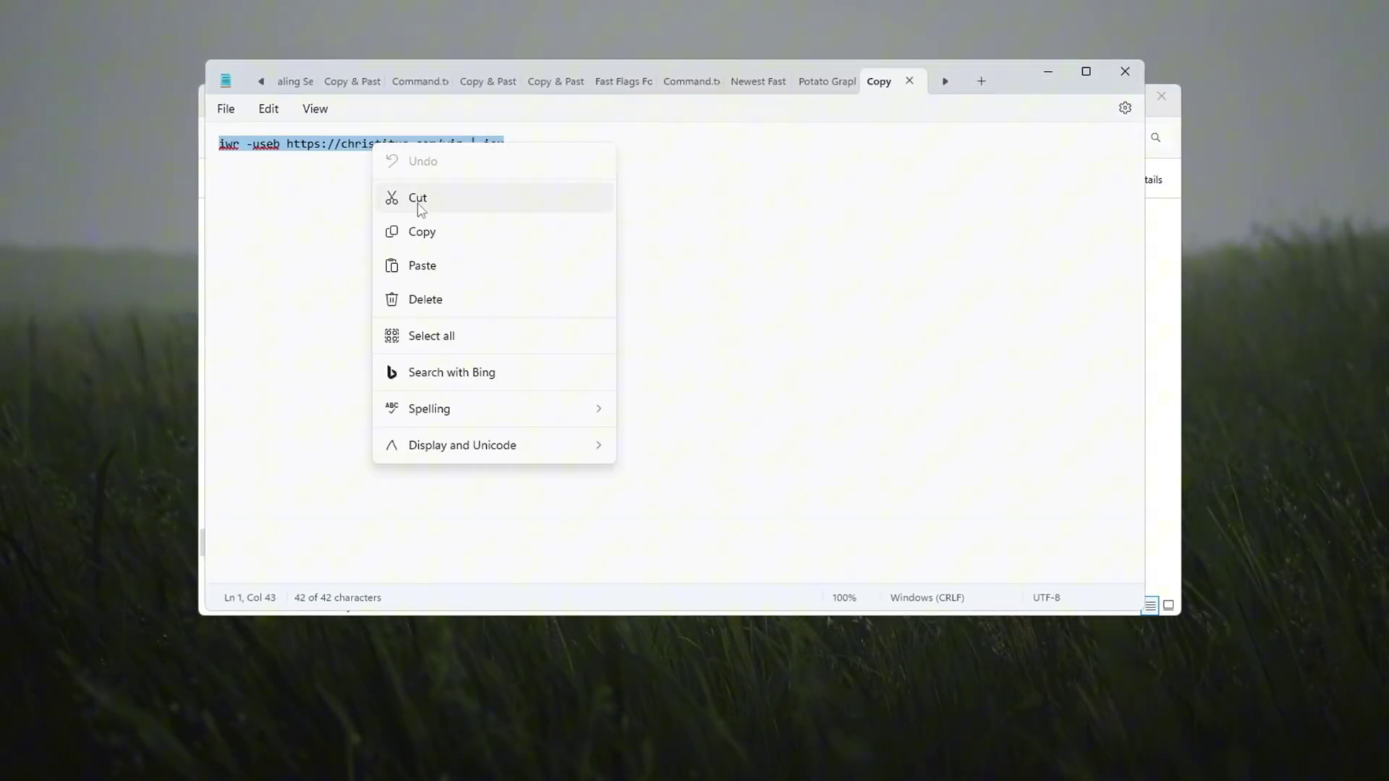
pyautogui.click(421, 232)
pyautogui.press('super')
pyautogui.write('powe')
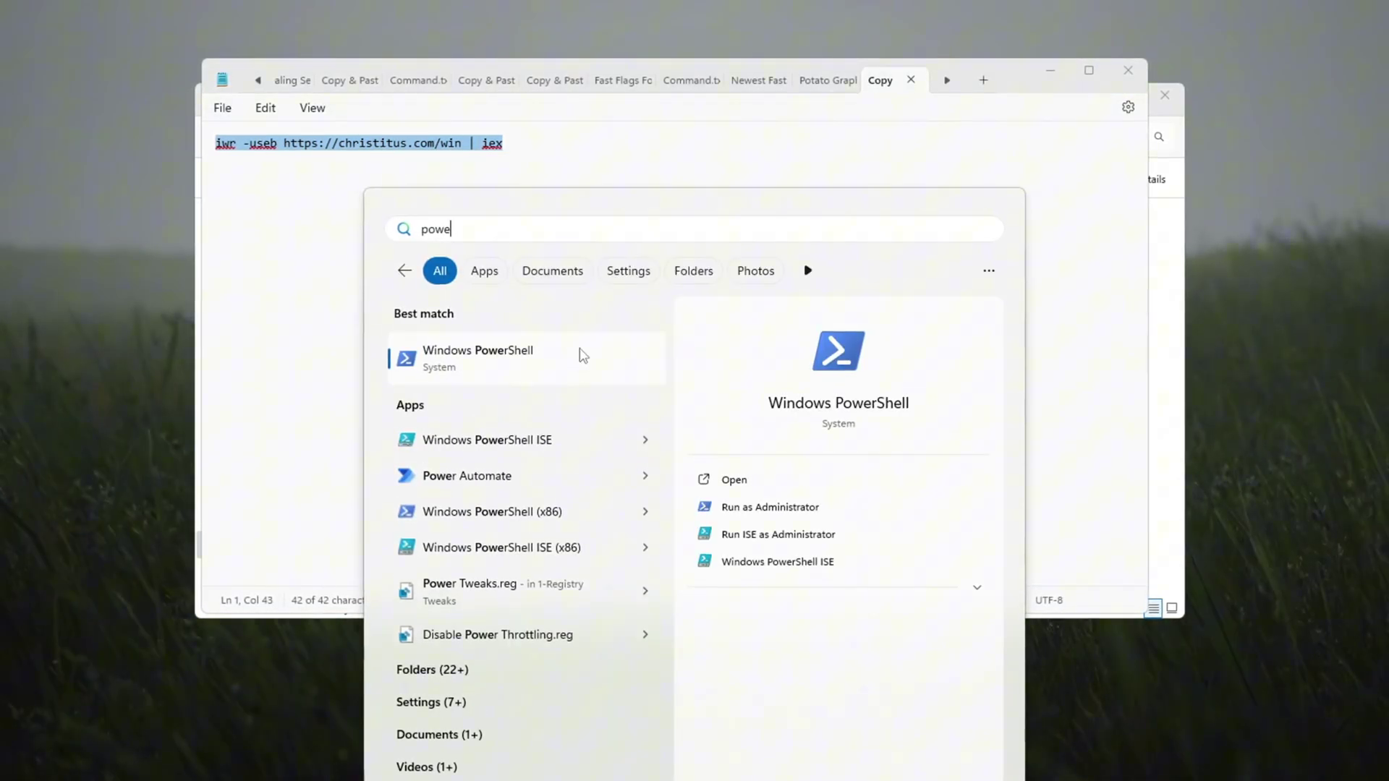
pyautogui.click(844, 510)
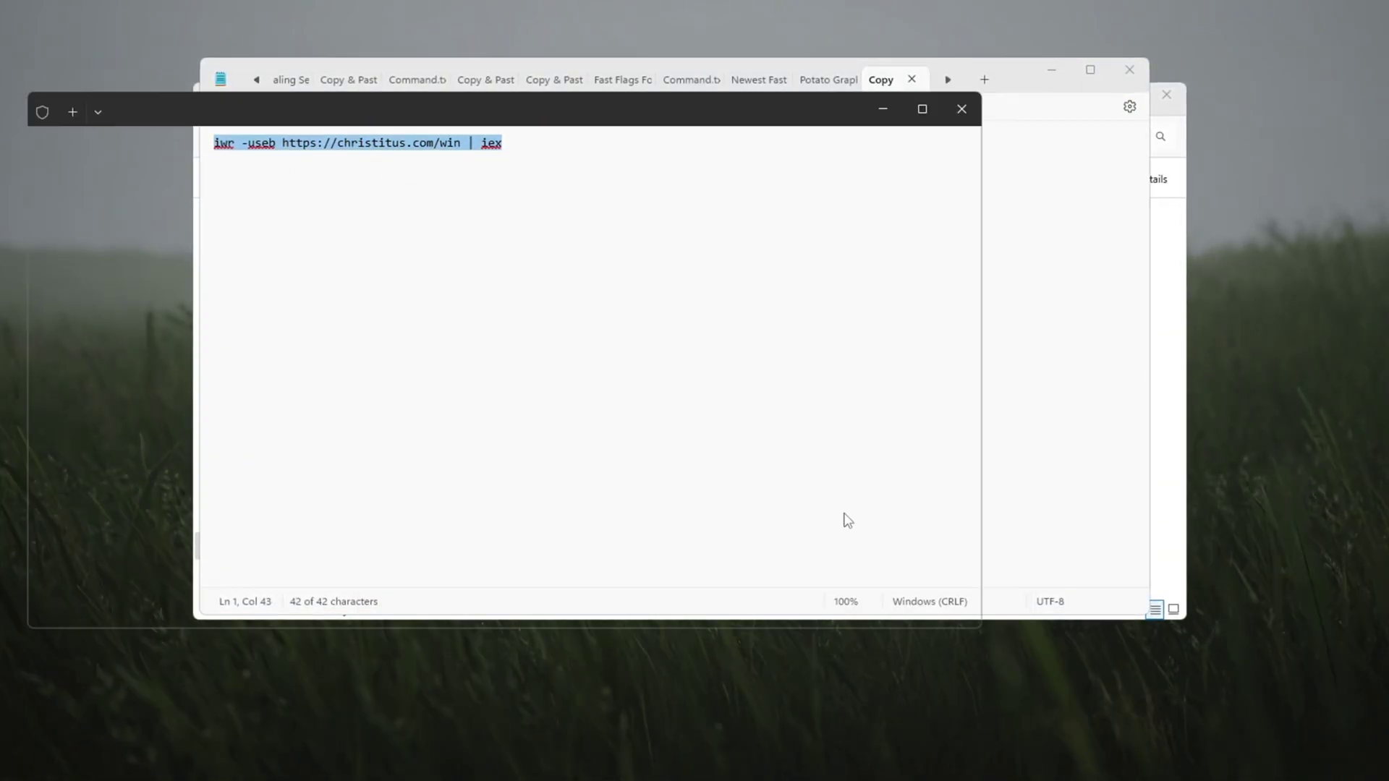
pyautogui.hotkey('ctrl', 'v')
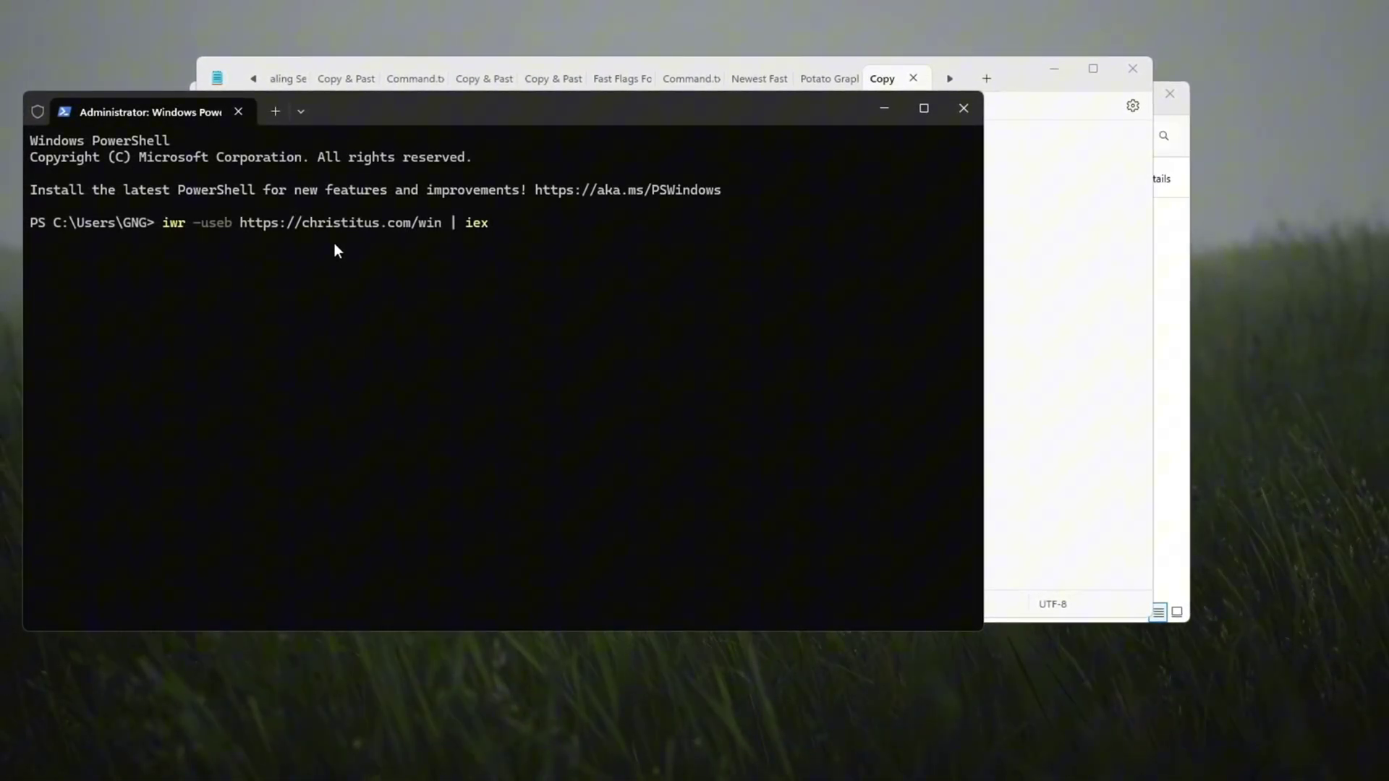
pyautogui.press('Return')
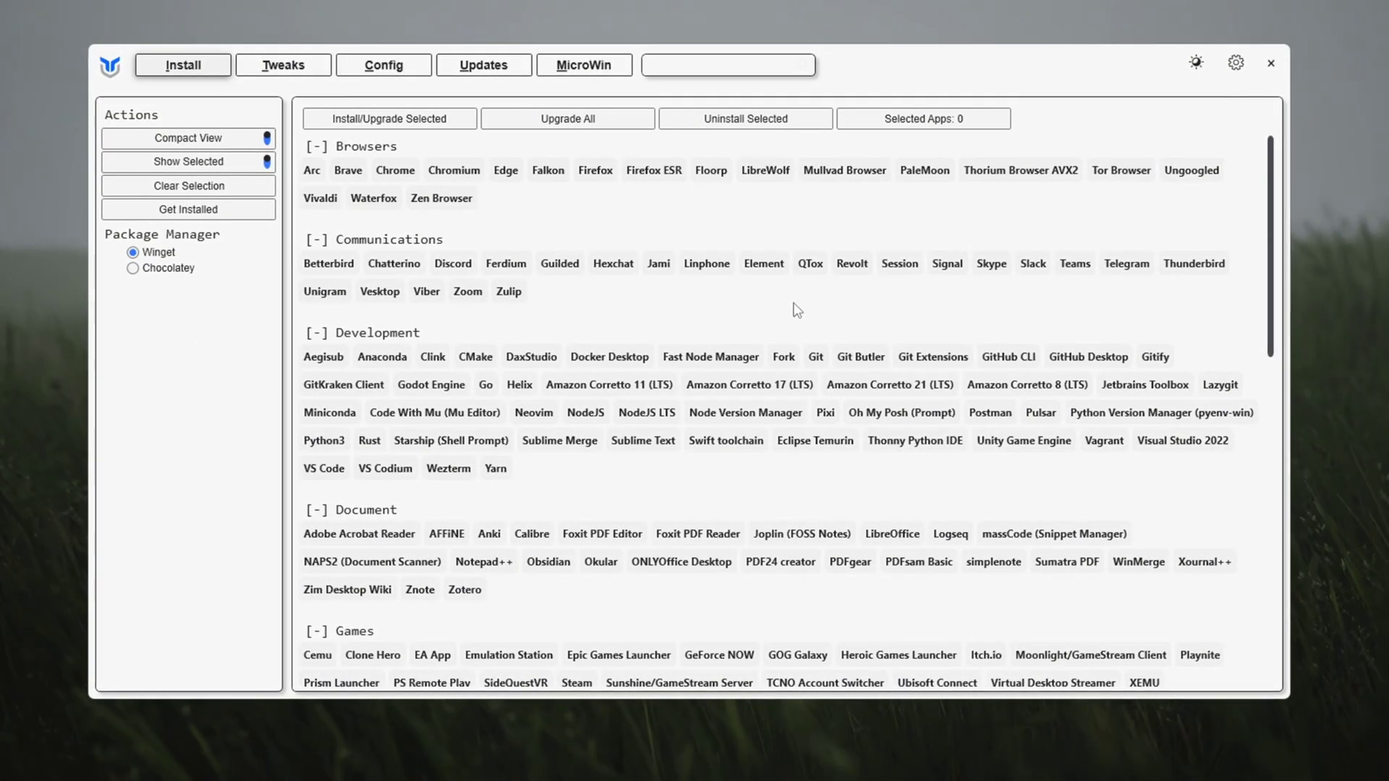
# - In WinUtil's Tweaks tab, select the Standard recommended set and review the ticked Essential Tweaks
pyautogui.click(294, 66)
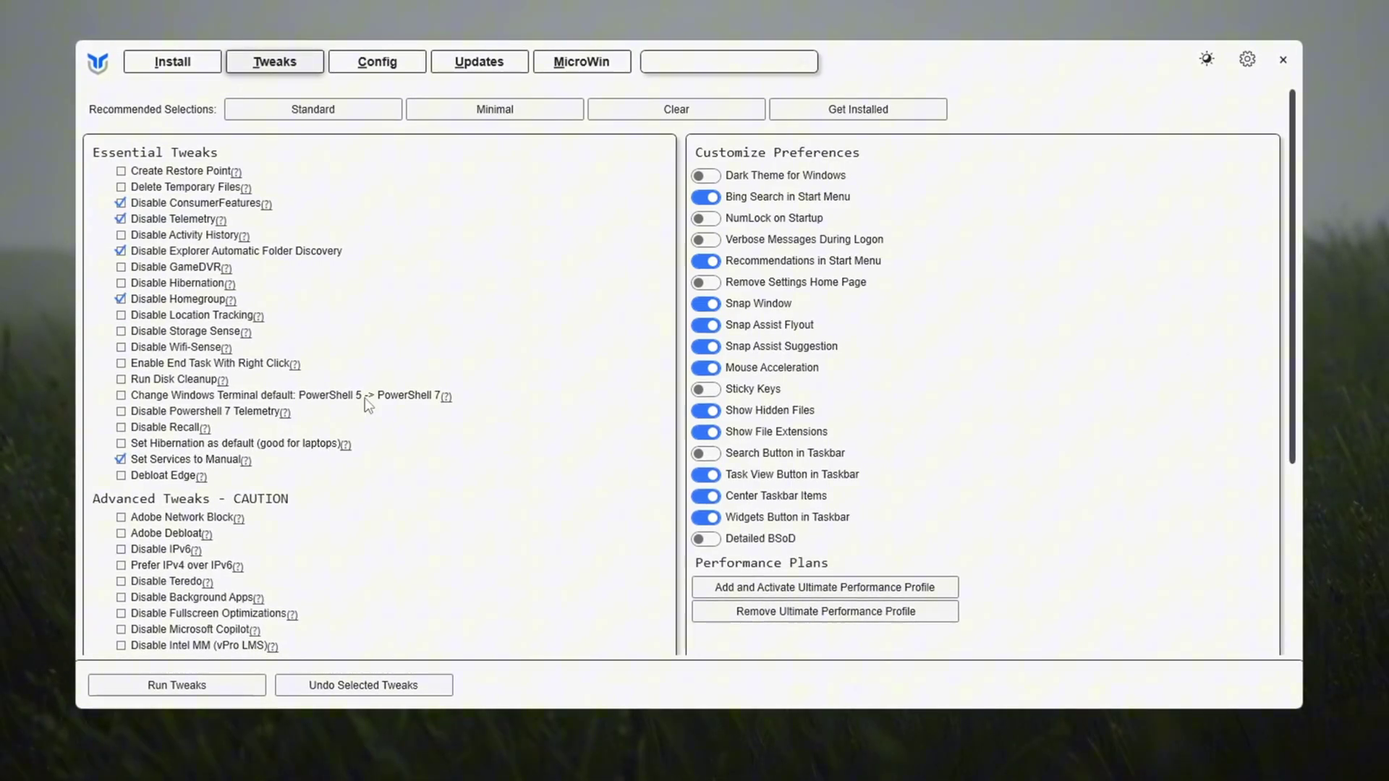
pyautogui.click(323, 116)
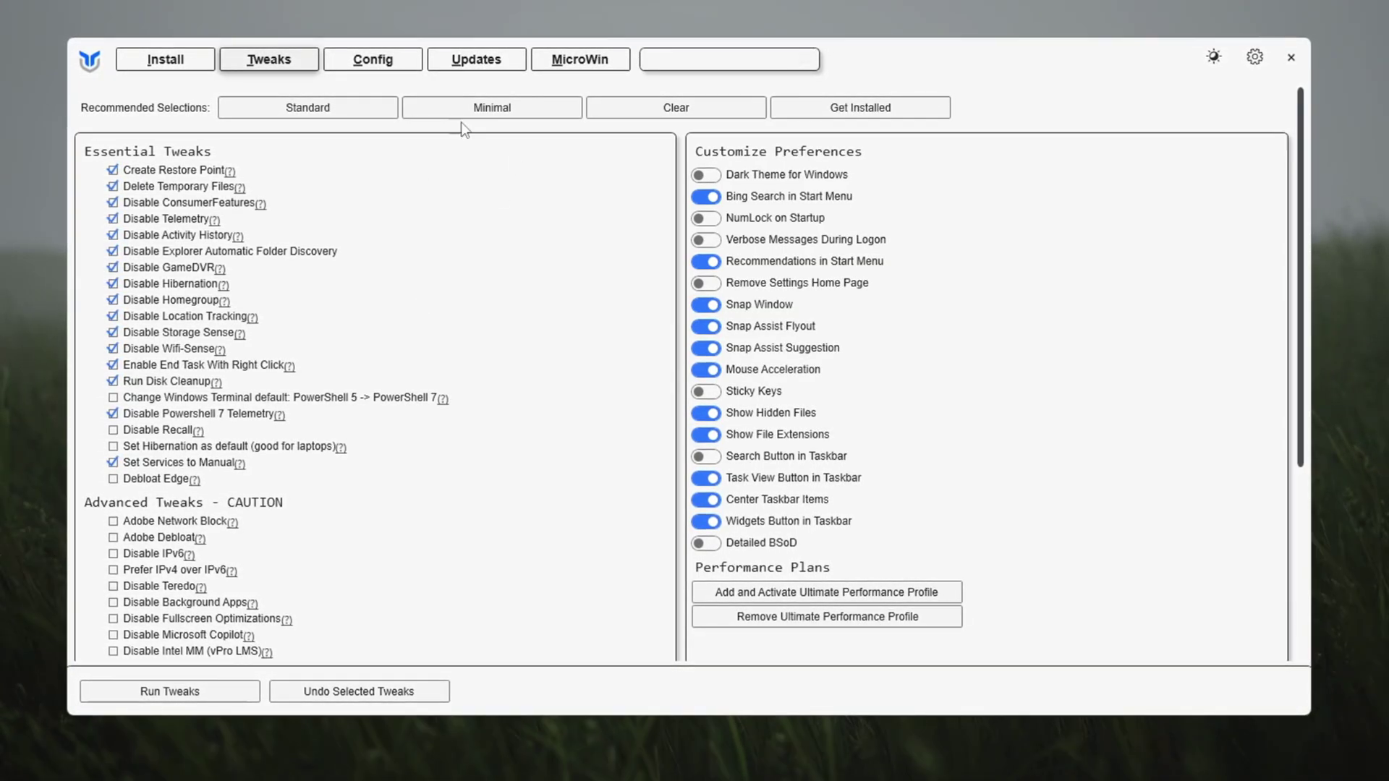
pyautogui.scroll(-4, 377, 362)
pyautogui.scroll(4, 403, 341)
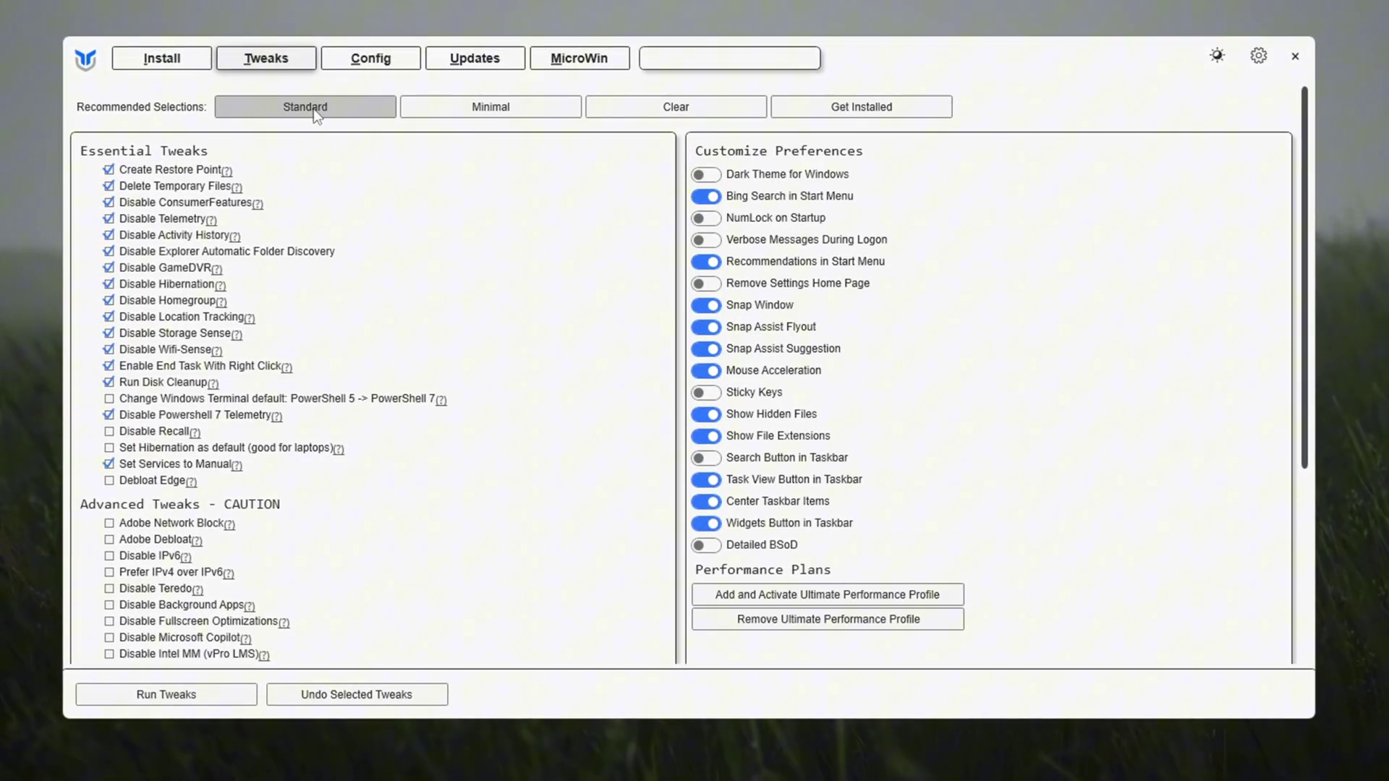
pyautogui.scroll(-4, 264, 325)
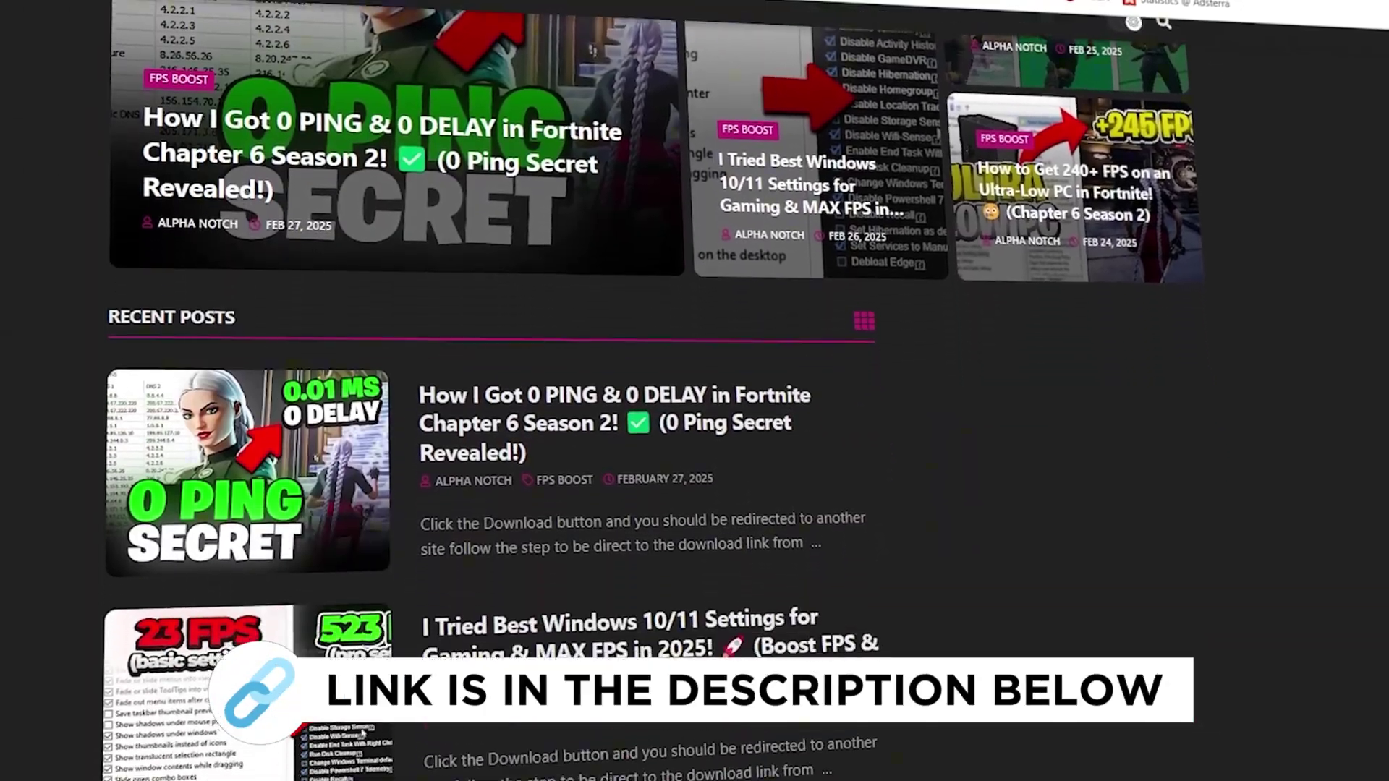
pyautogui.scroll(-8, 491, 434)
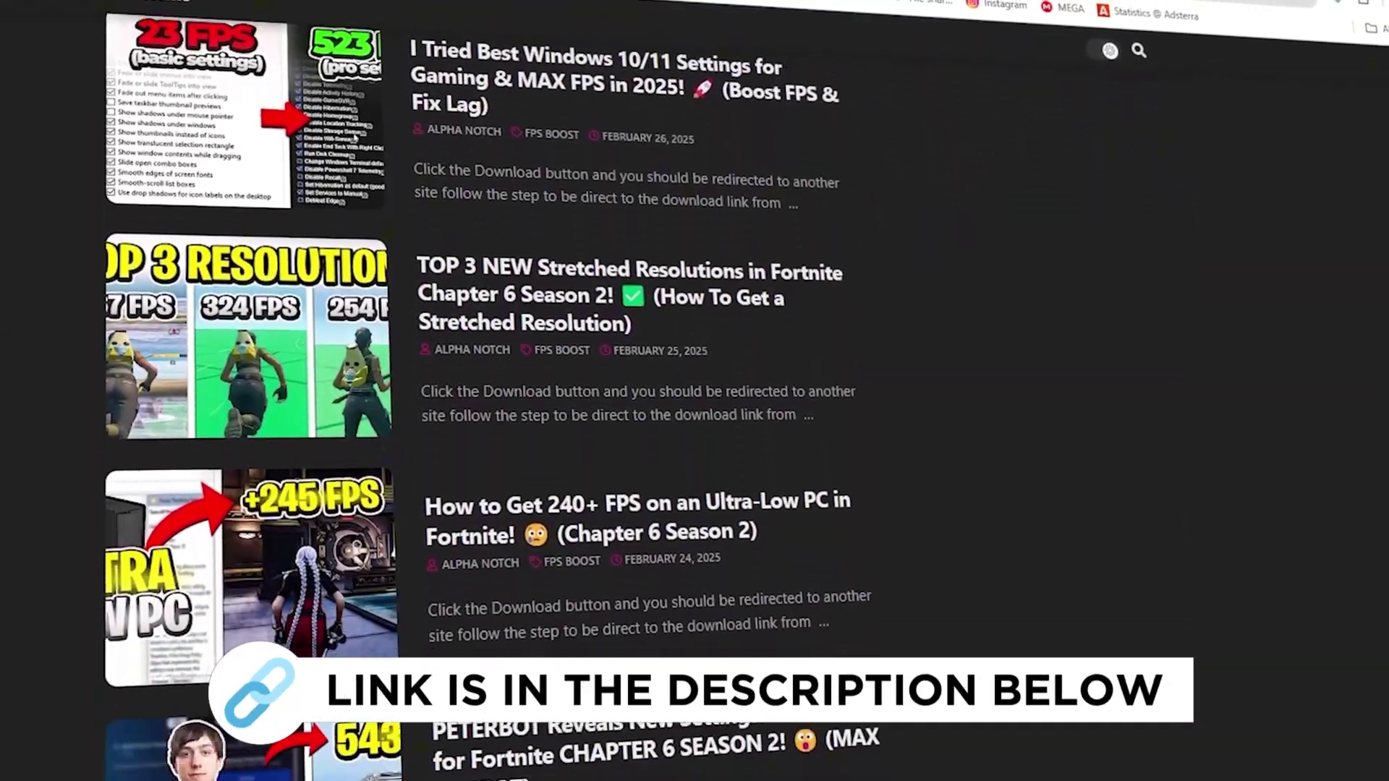
pyautogui.scroll(-5, 492, 434)
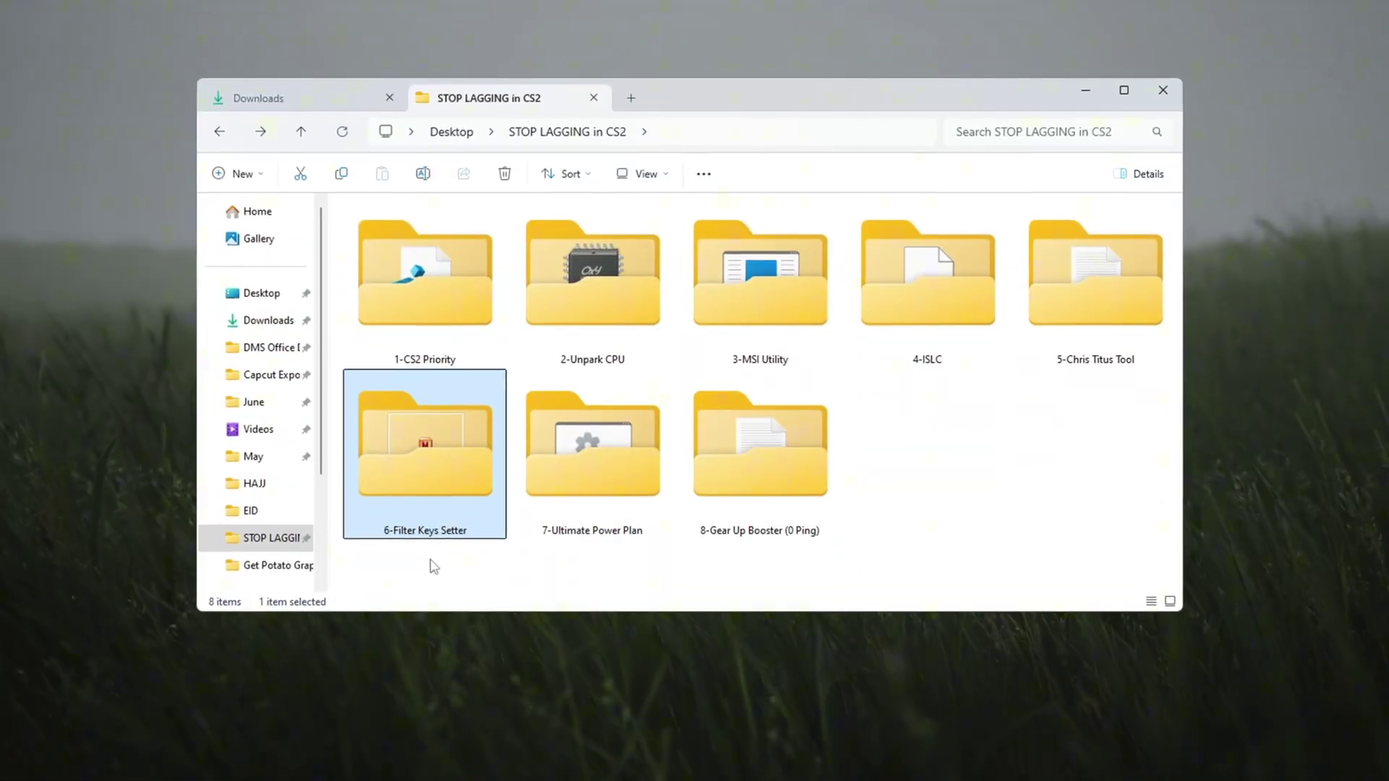
# - Launch FilterKeysSetter.exe from the 6-Filter Keys Setter folder
pyautogui.doubleClick(438, 492)
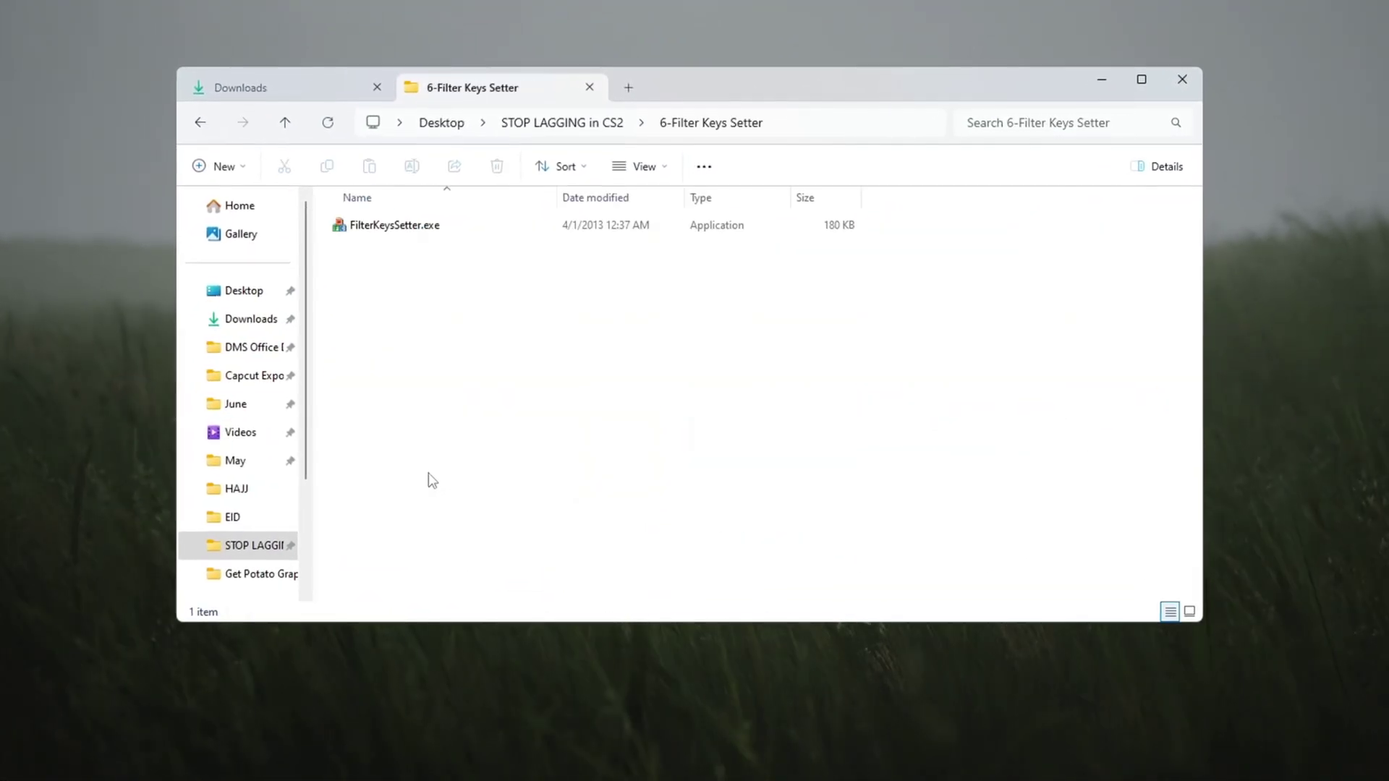
pyautogui.click(391, 224)
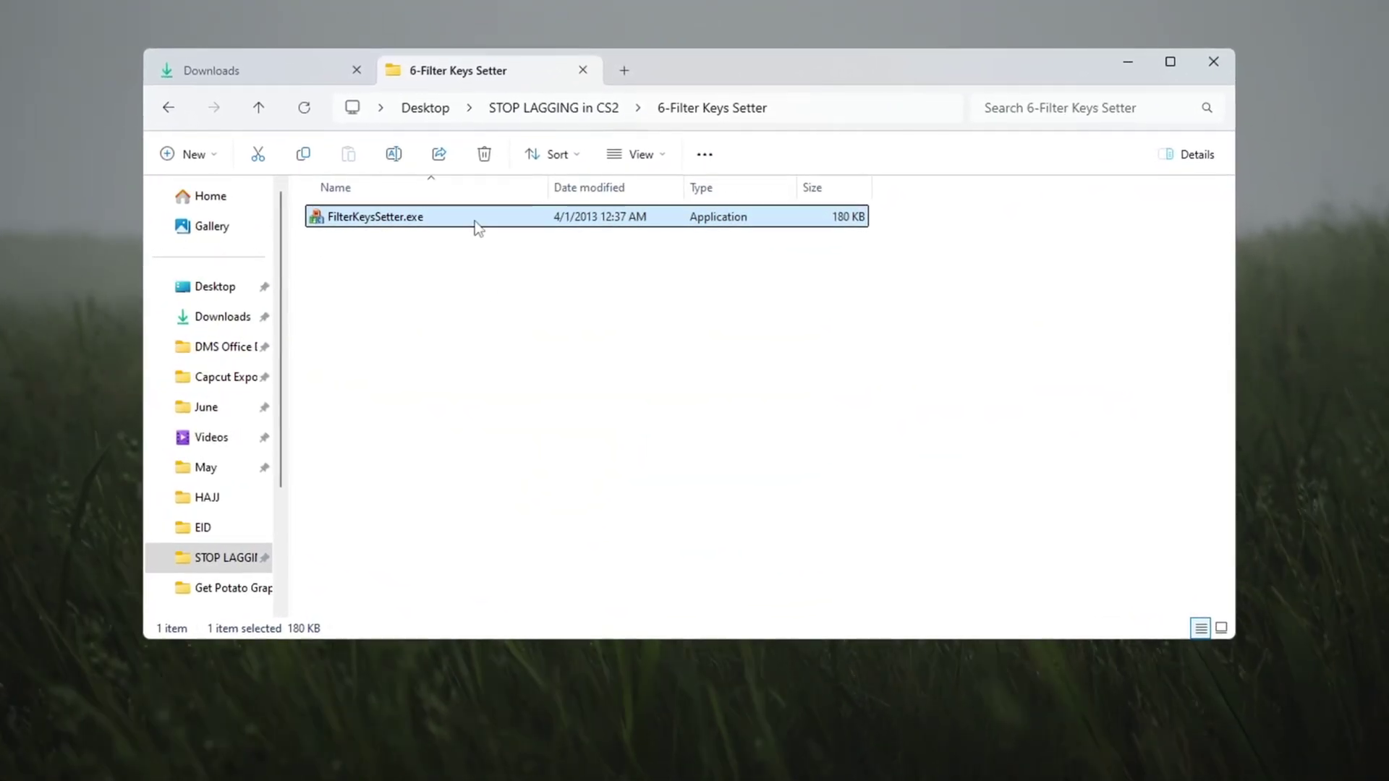
pyautogui.doubleClick(478, 226)
pyautogui.click(1128, 62)
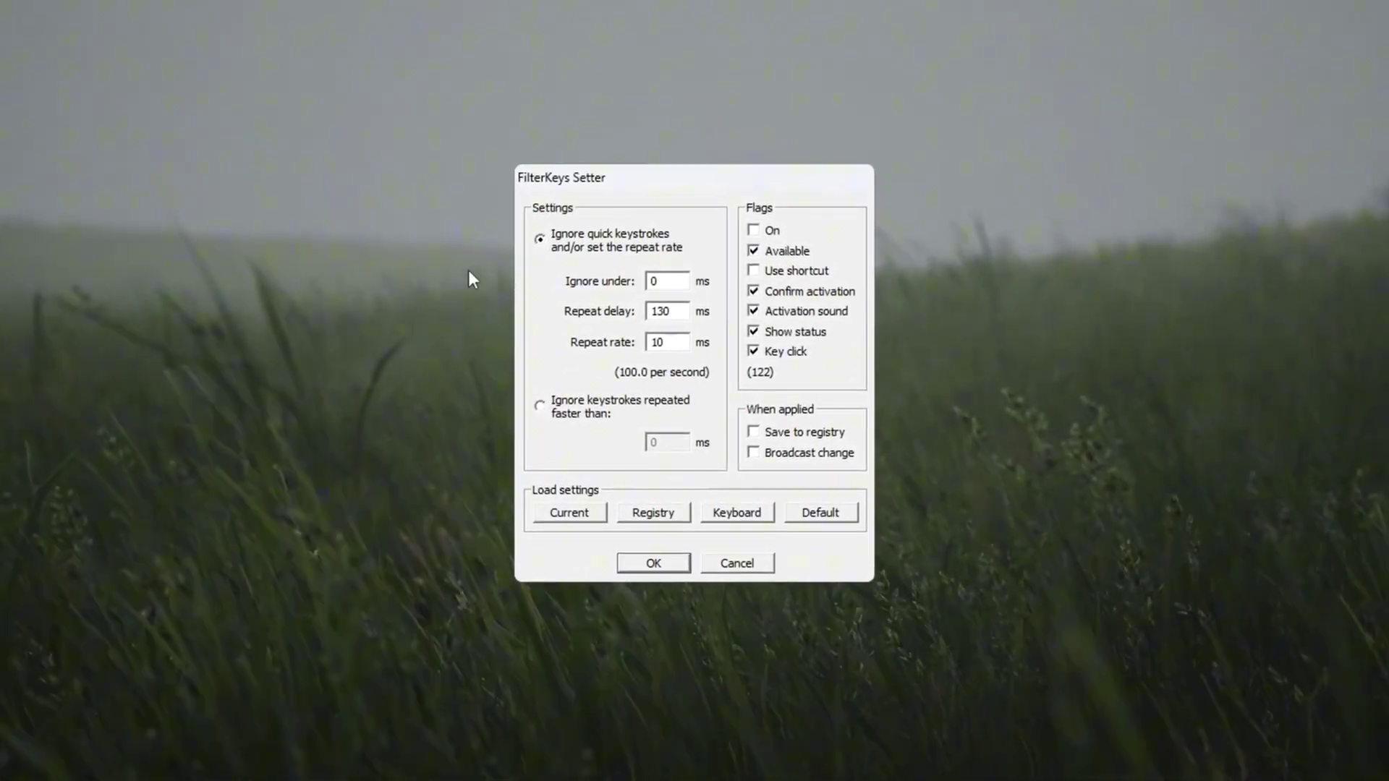
# - Set ignore time 0 ms, repeat delay 130 ms, repeat rate 10 ms, saved to registry
pyautogui.doubleClick(655, 281)
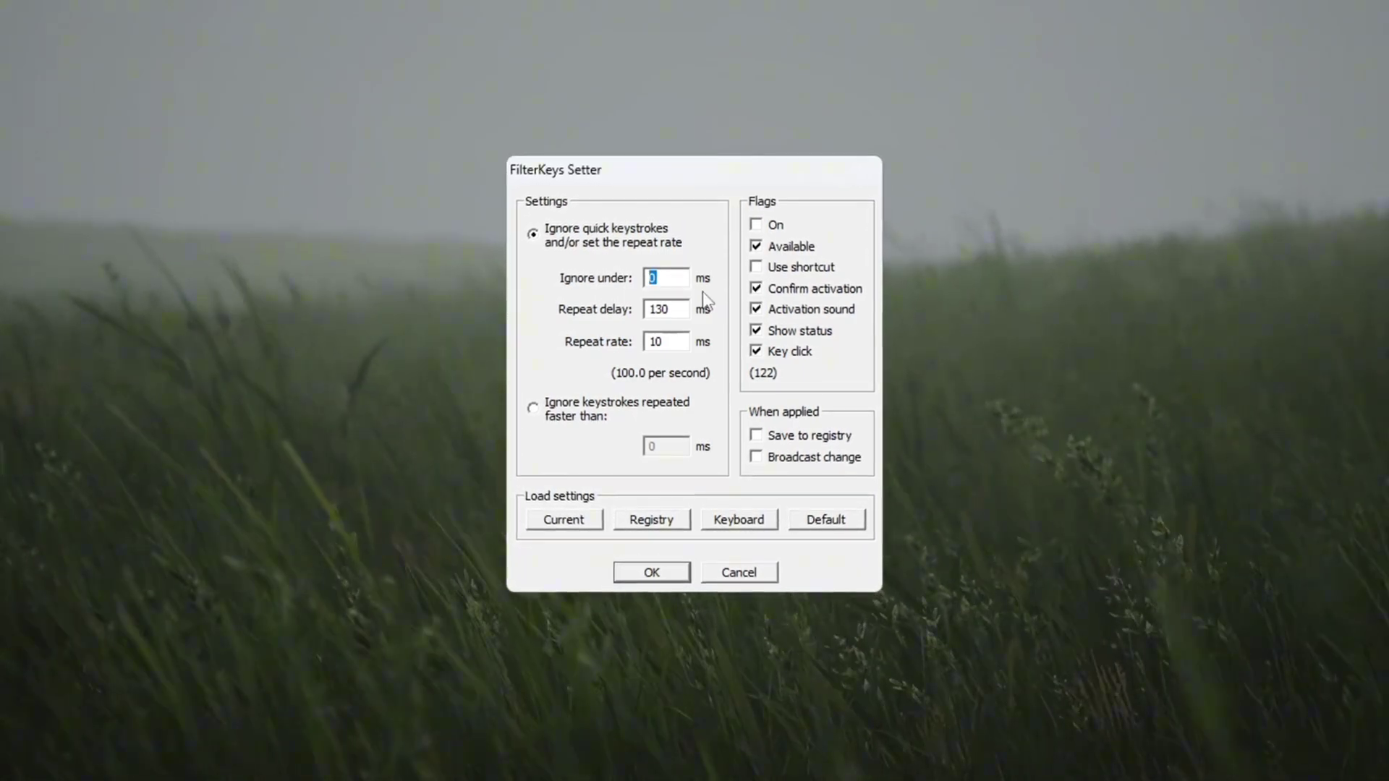
pyautogui.press('Tab')
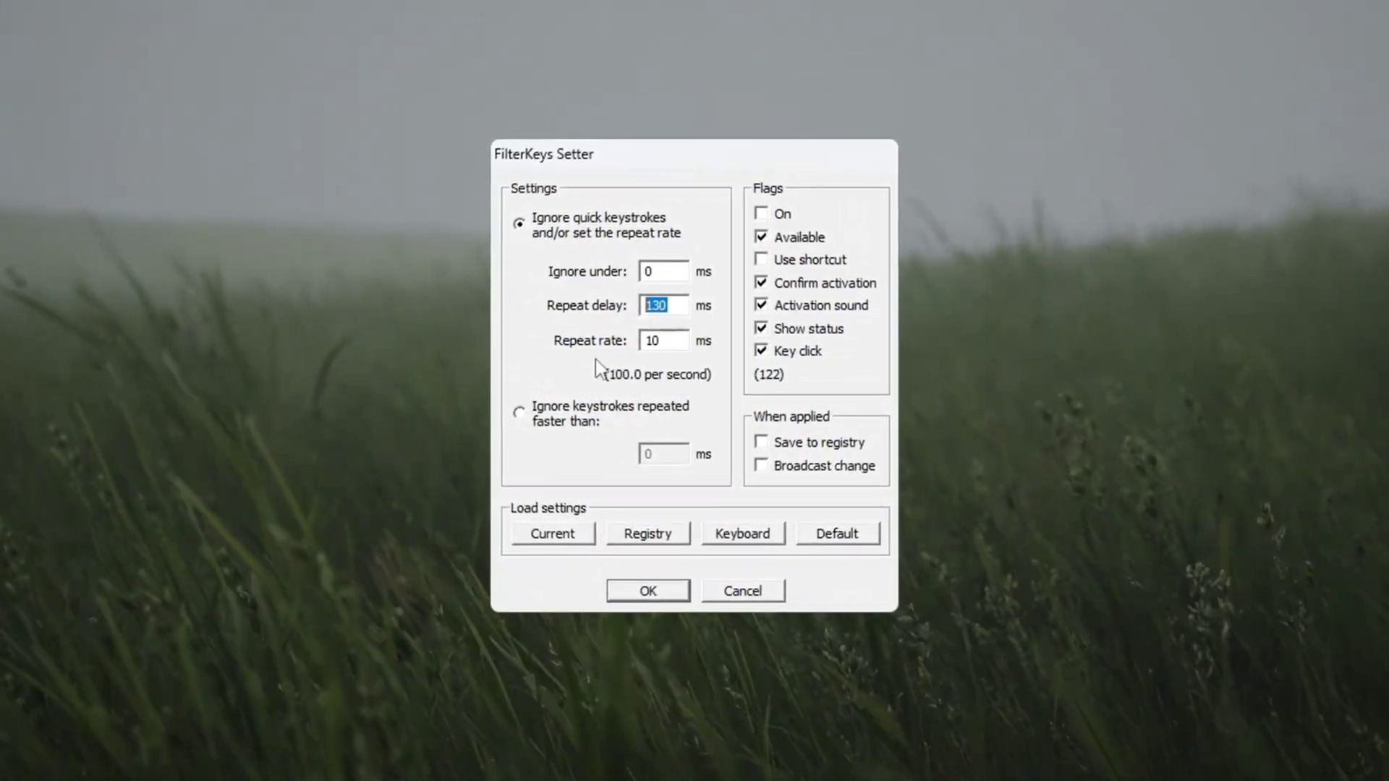
pyautogui.press('Tab')
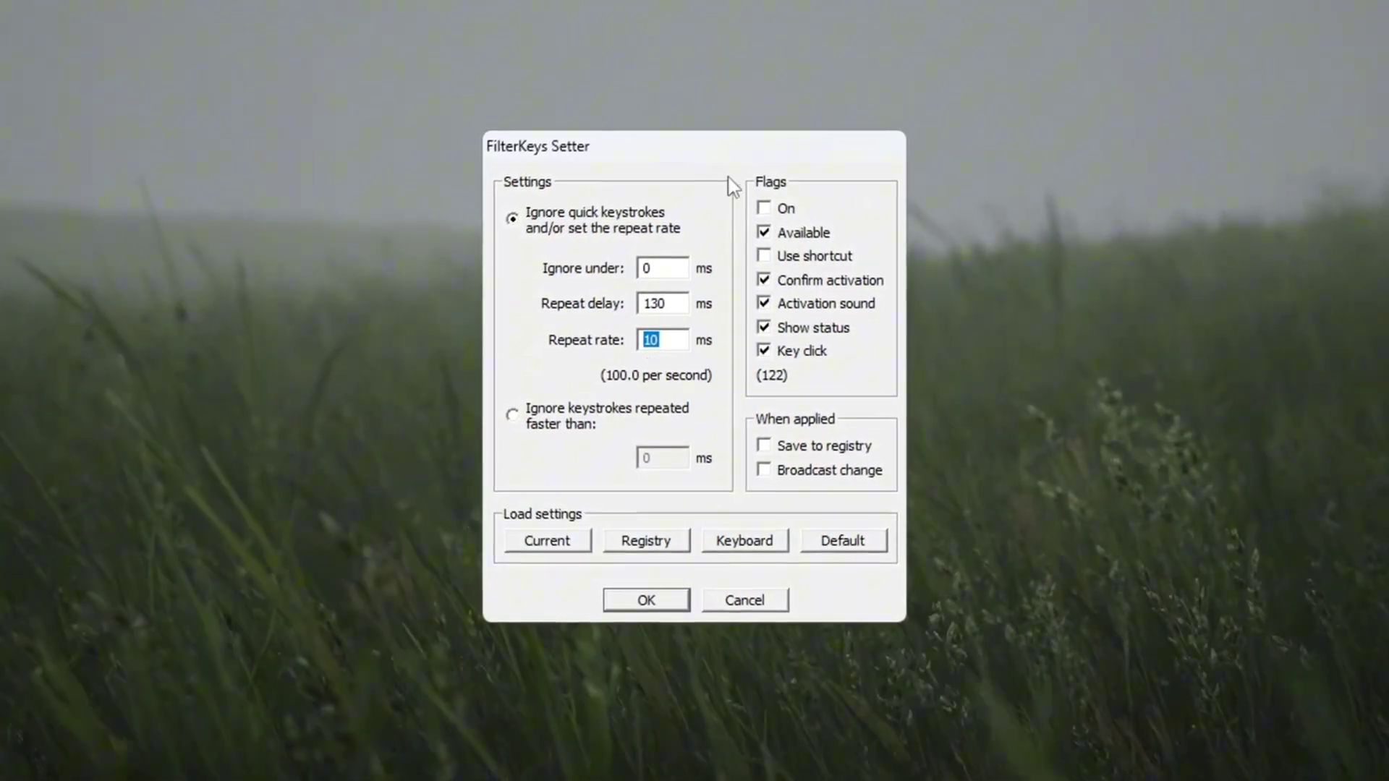
pyautogui.press('Right')
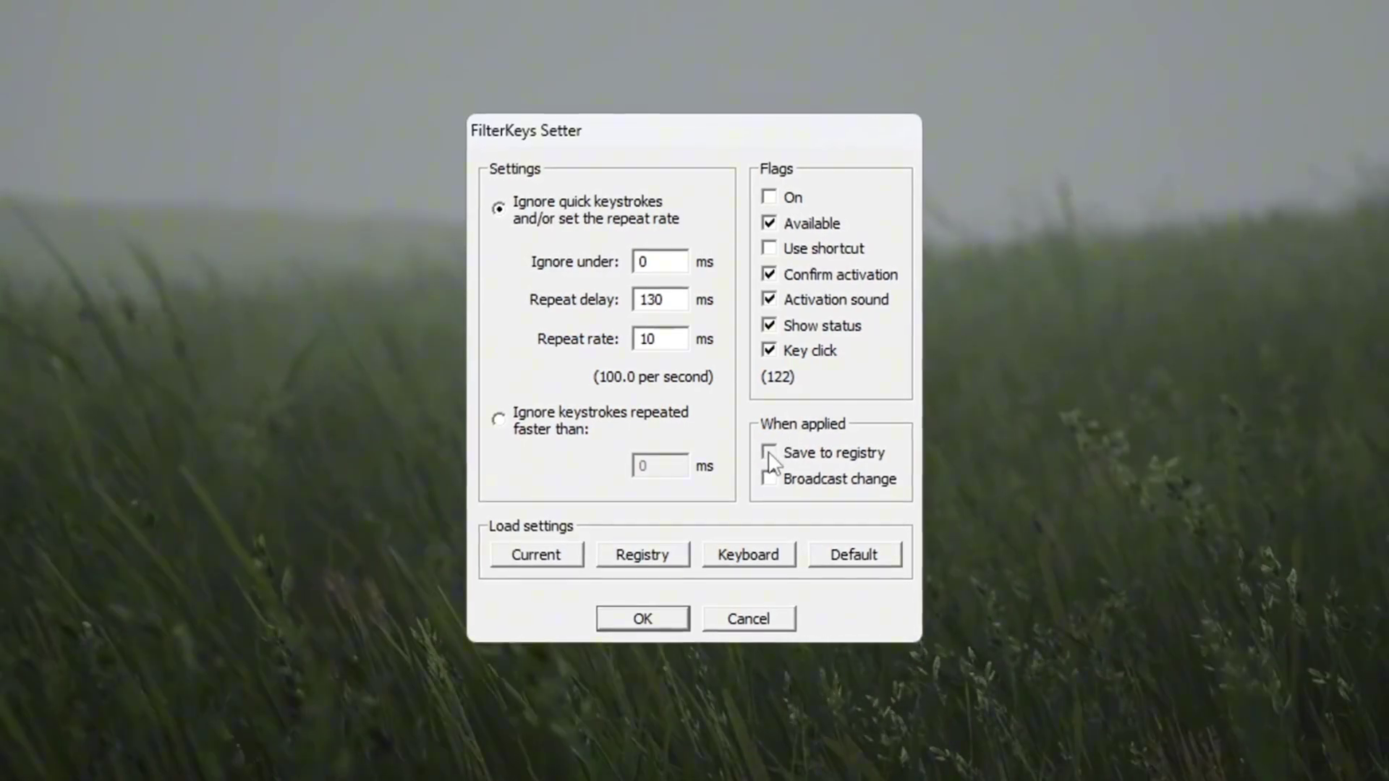
pyautogui.click(769, 453)
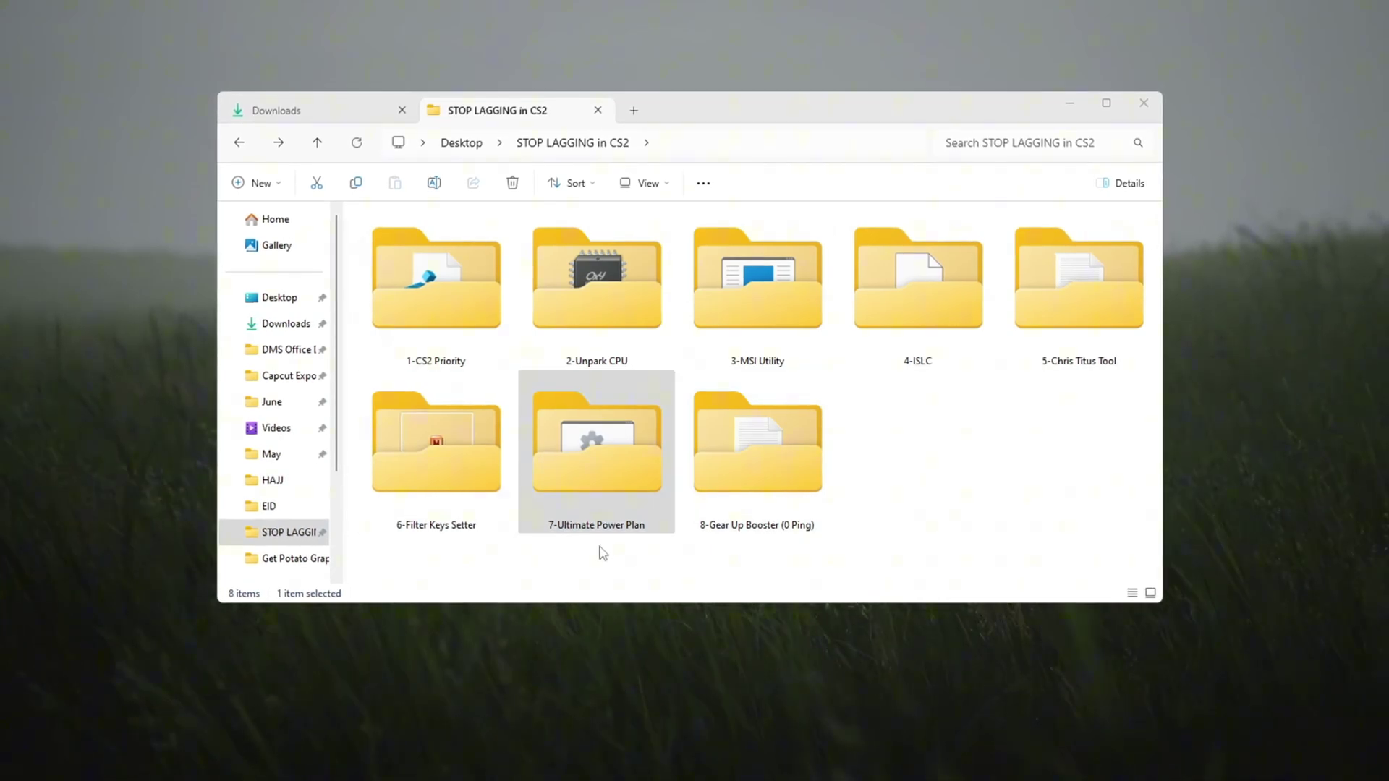
# - Open Choose a power plan from search and select the Ultimate Performance plan
pyautogui.doubleClick(607, 463)
pyautogui.press('super')
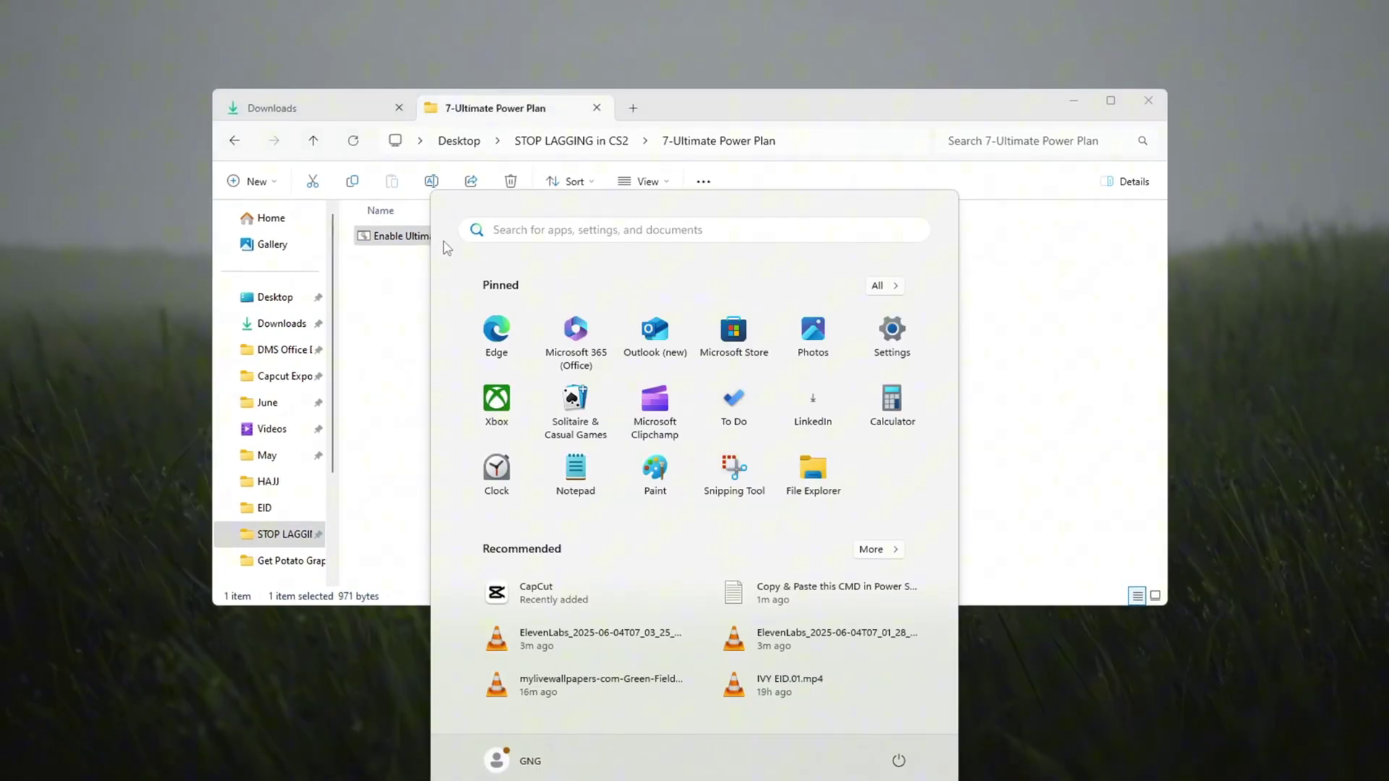
pyautogui.write('chooswe')
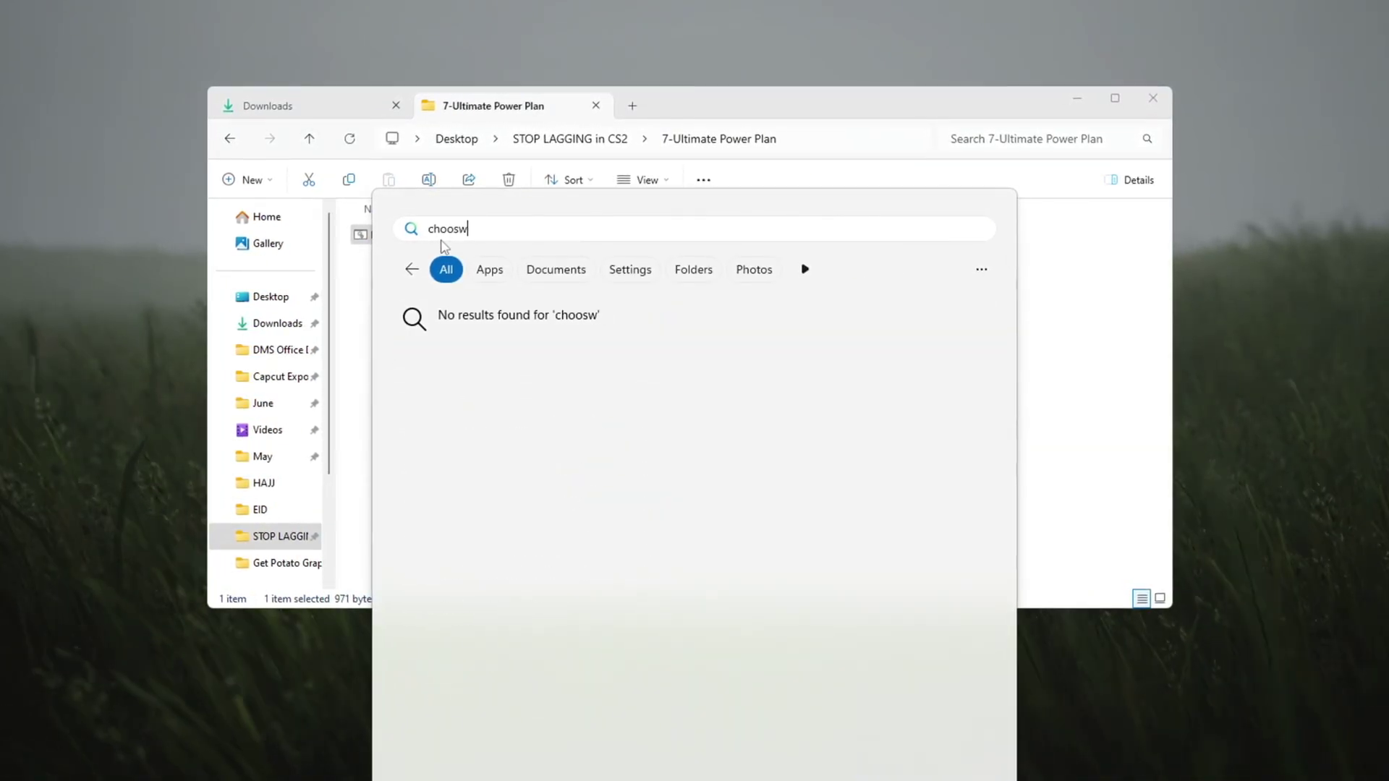
pyautogui.press('BackSpace')
pyautogui.write('e')
pyautogui.click(554, 353)
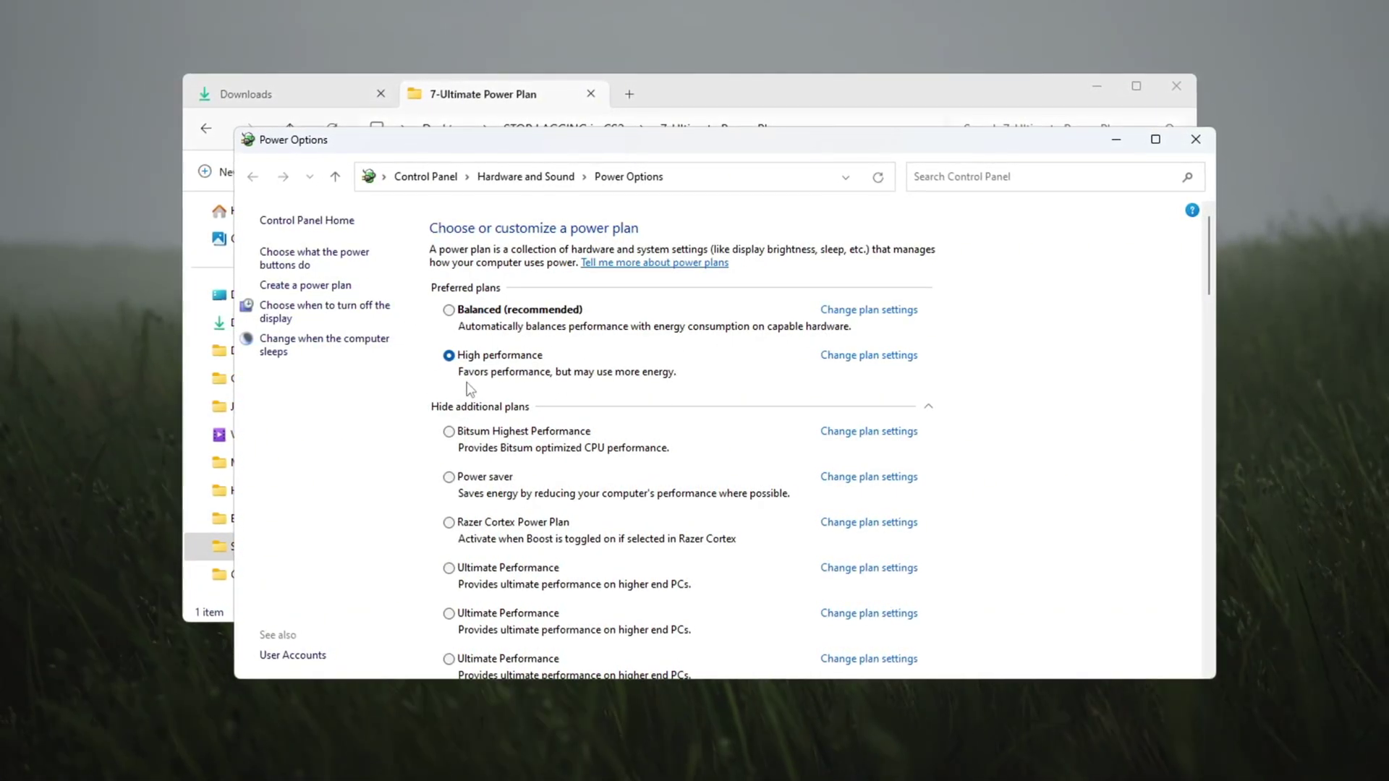
pyautogui.scroll(-1, 483, 536)
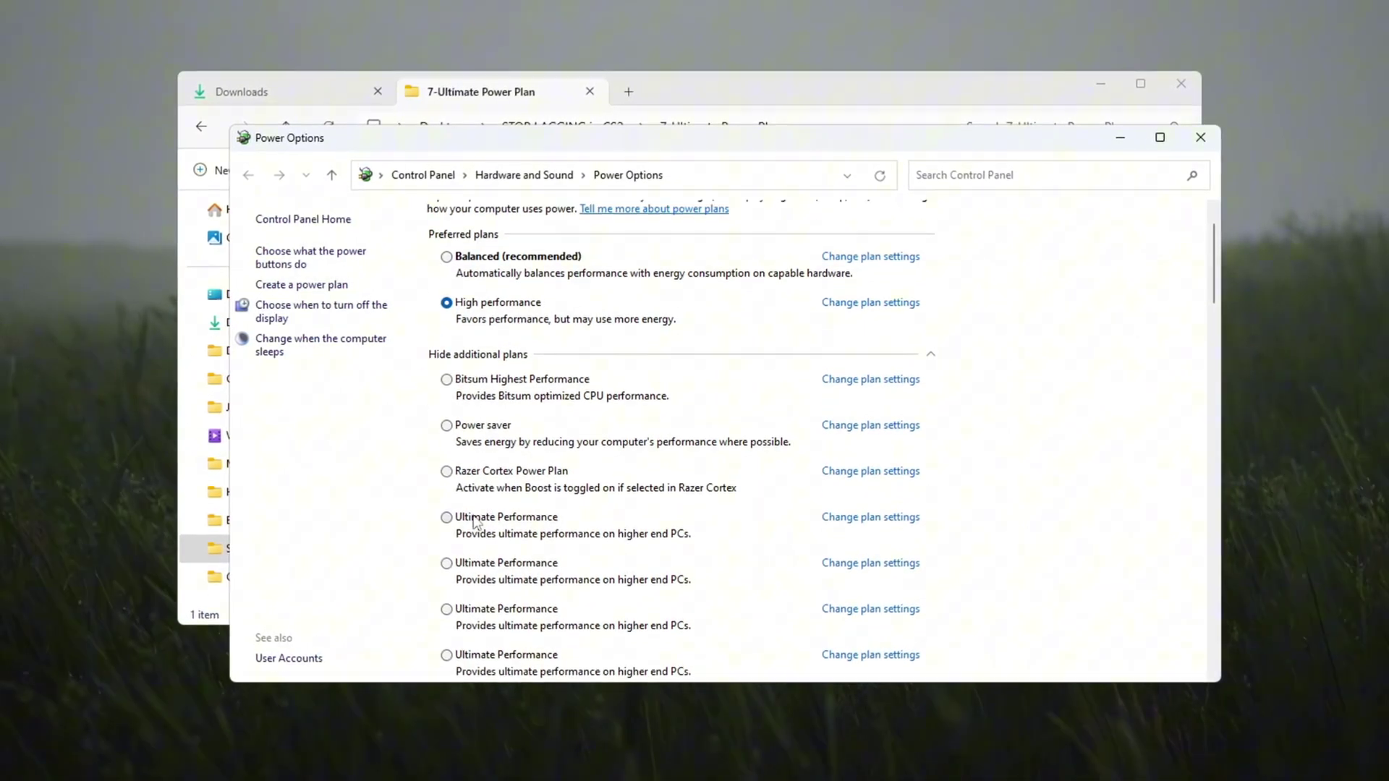
pyautogui.click(500, 519)
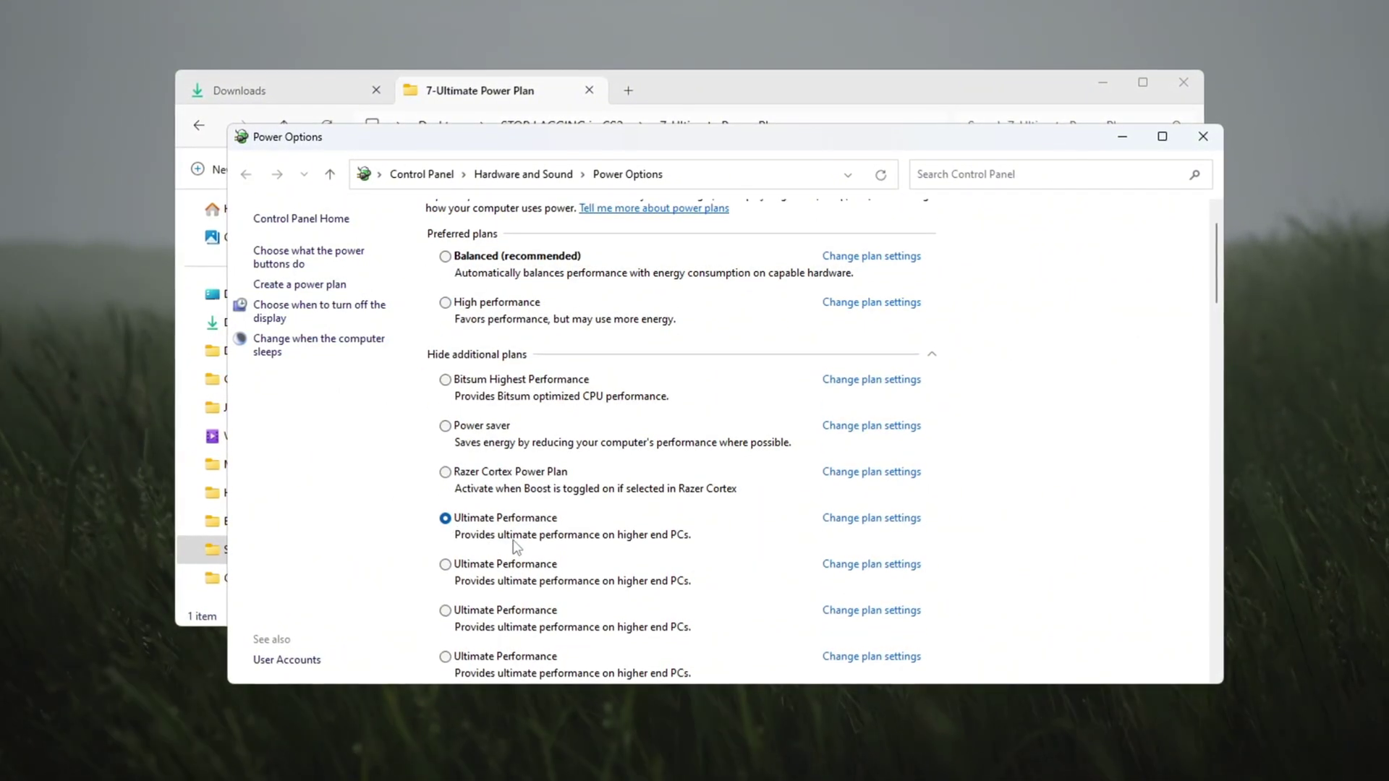
# - Close Power Options and run Enable Ultimate Performance.bat as administrator
pyautogui.click(1207, 141)
pyautogui.rightClick(360, 229)
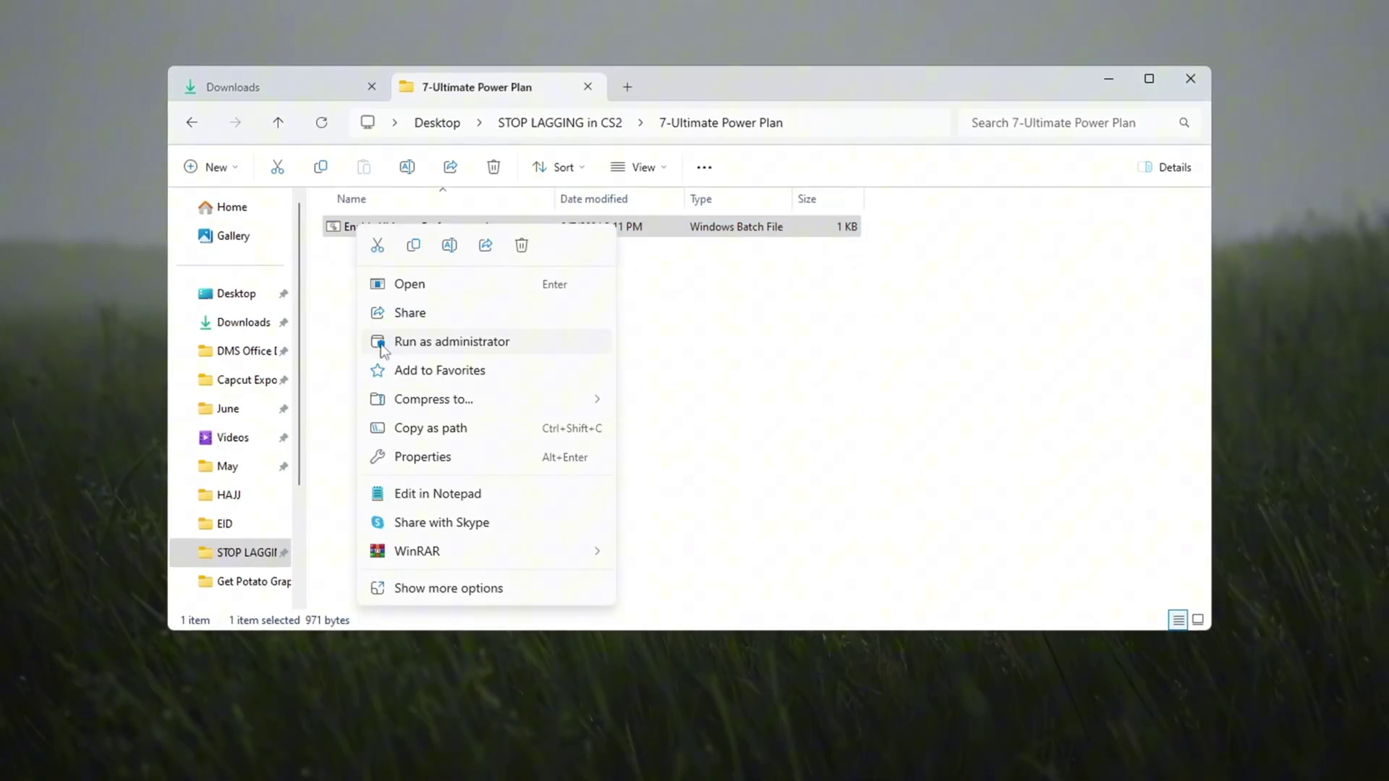
pyautogui.click(457, 347)
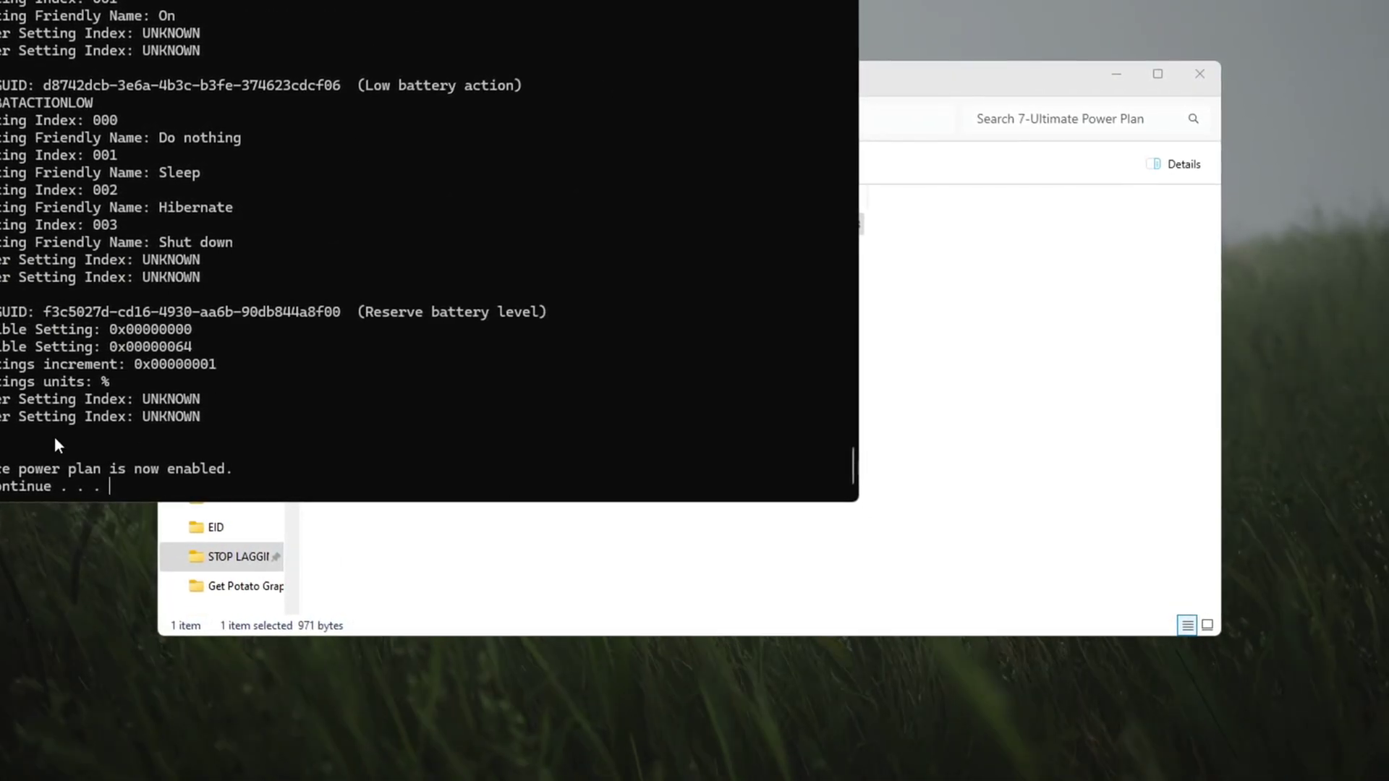
pyautogui.press('Return')
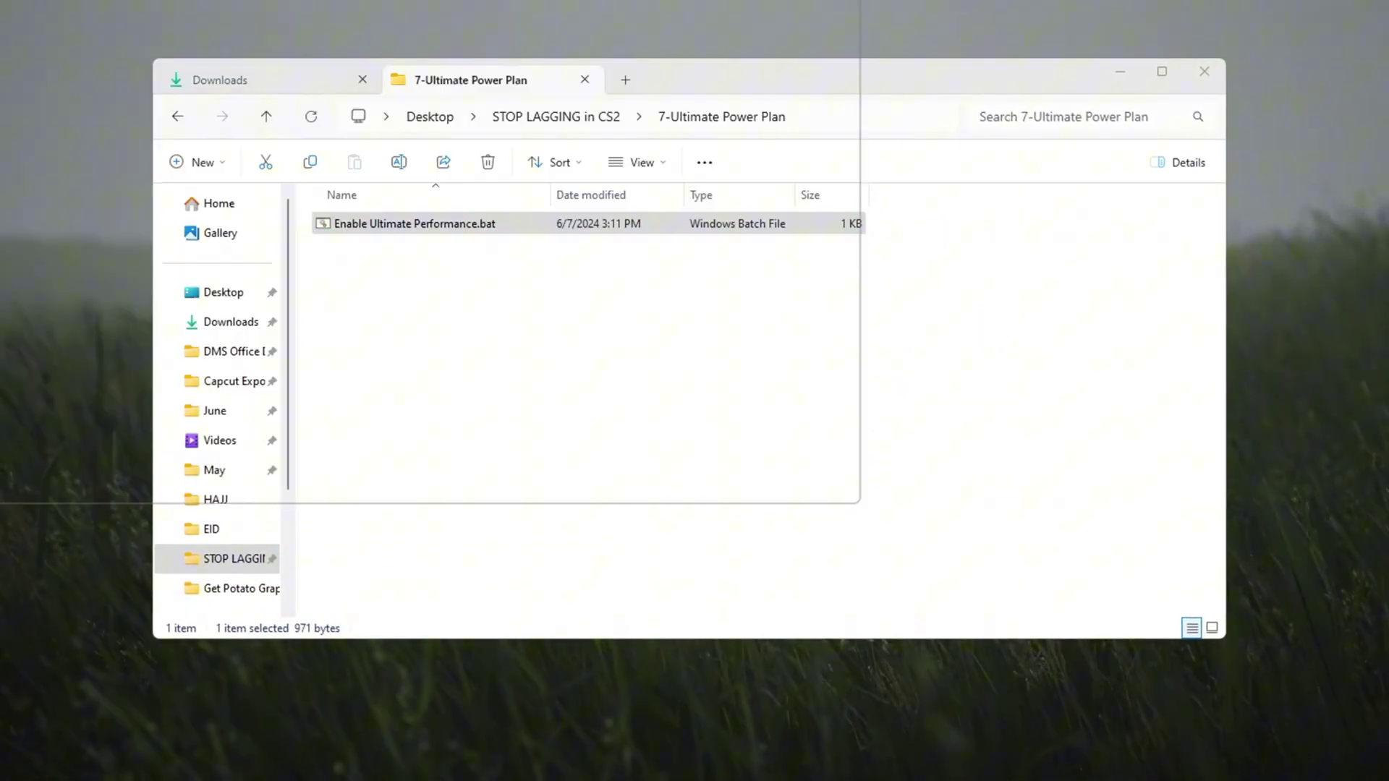
# - Reopen Choose a power plan to confirm Ultimate Performance is the active plan
pyautogui.press('super')
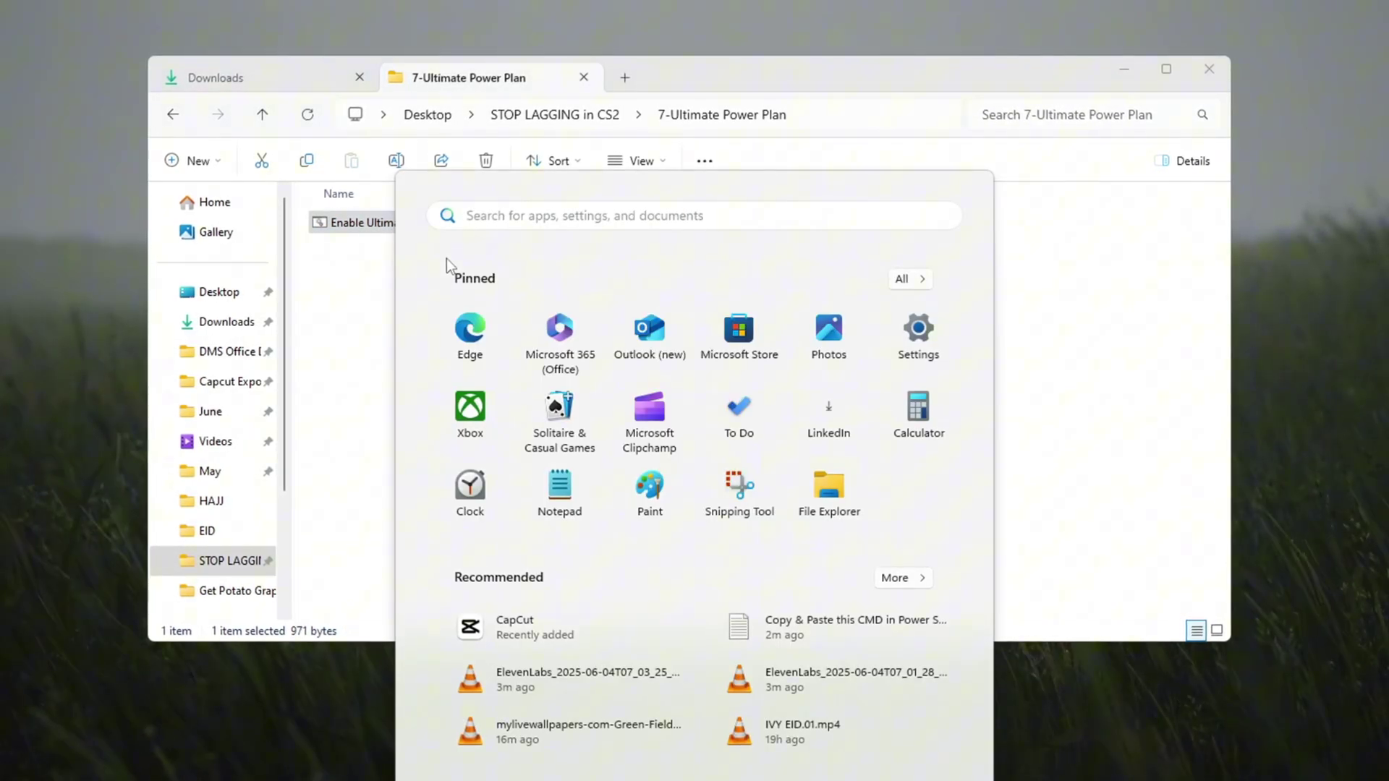
pyautogui.write('choose')
pyautogui.press('Return')
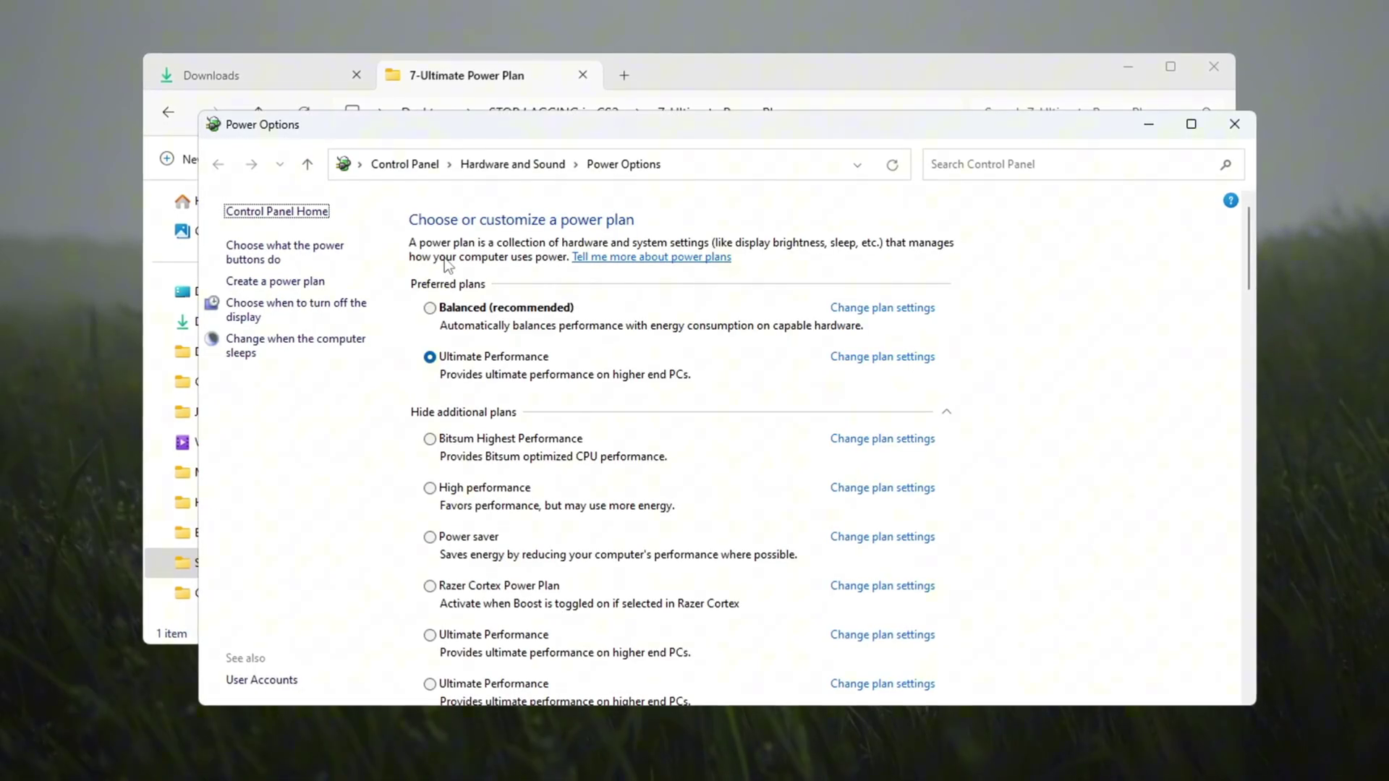